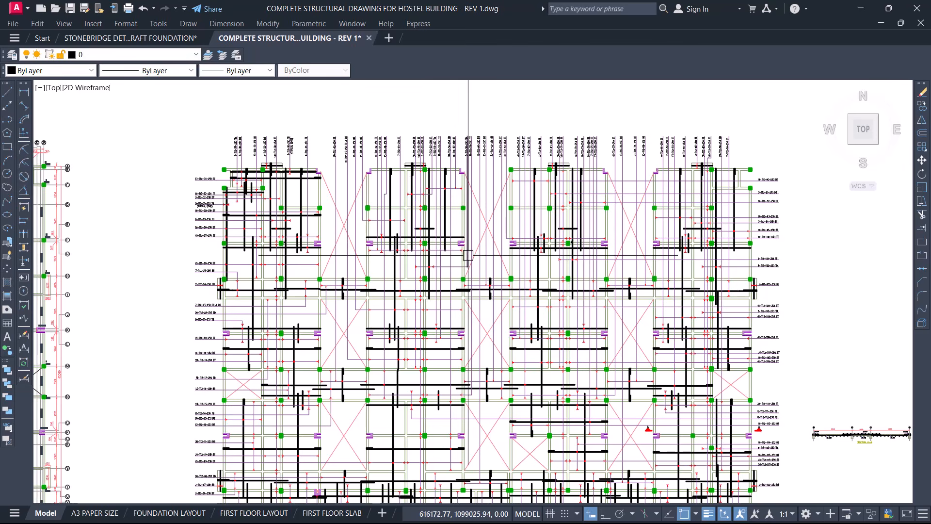
- Examine the reinforcement bars, bar labels and column positions on the first floor slab detailing plan in model space
{"action": "middle_click_drag", "start_coordinate": [468, 255], "coordinate": [454, 159]}
{"action": "scroll", "coordinate": [426, 178], "scroll_direction": "up", "scroll_amount": 1}
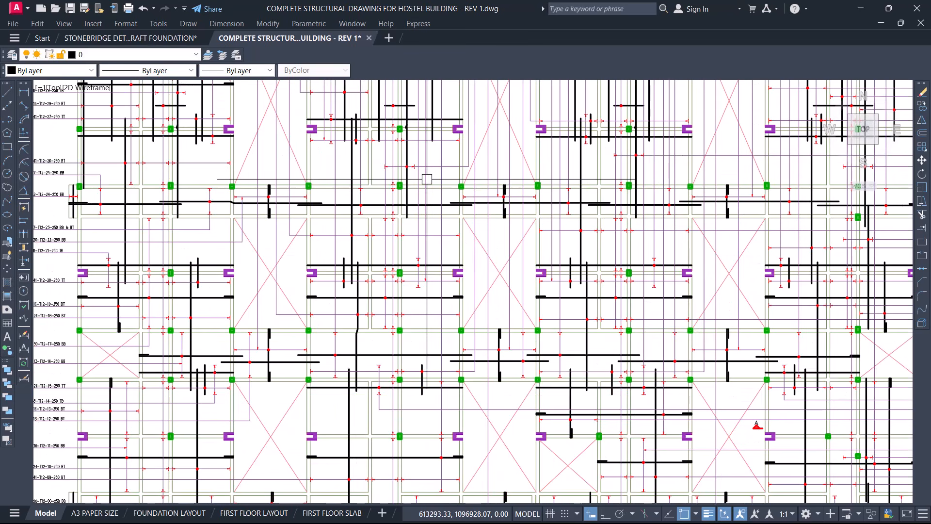
{"action": "scroll", "coordinate": [408, 166], "scroll_direction": "down", "scroll_amount": 6}
{"action": "scroll", "coordinate": [170, 132], "scroll_direction": "up", "scroll_amount": 10}
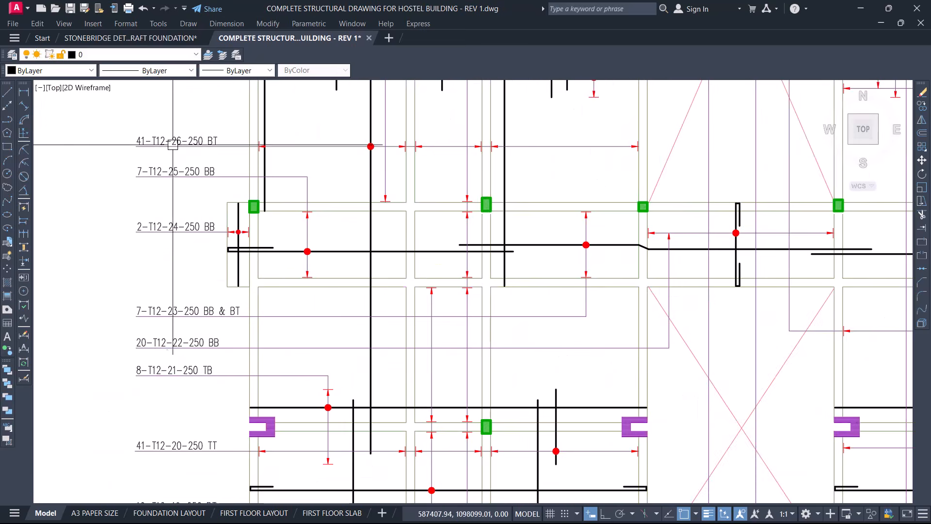
{"action": "scroll", "coordinate": [170, 133], "scroll_direction": "down", "scroll_amount": 8}
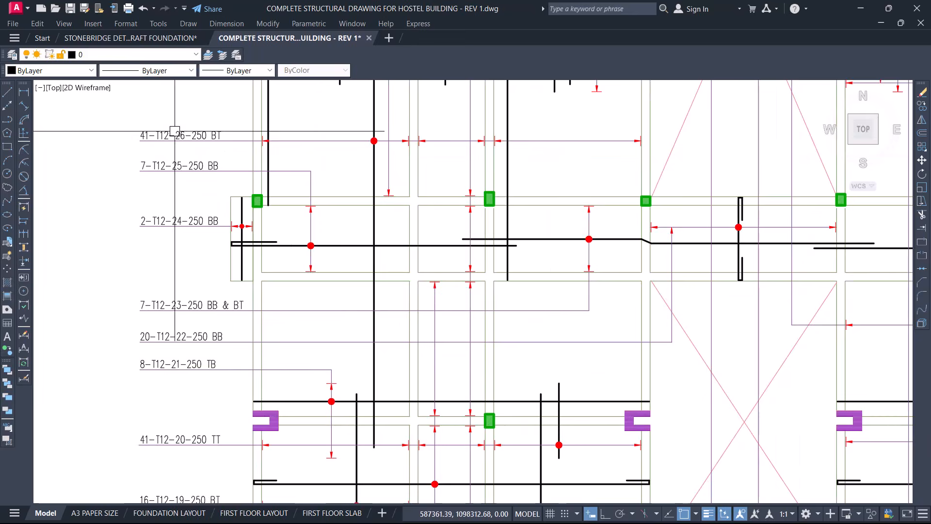
{"action": "scroll", "coordinate": [414, 216], "scroll_direction": "up", "scroll_amount": 3}
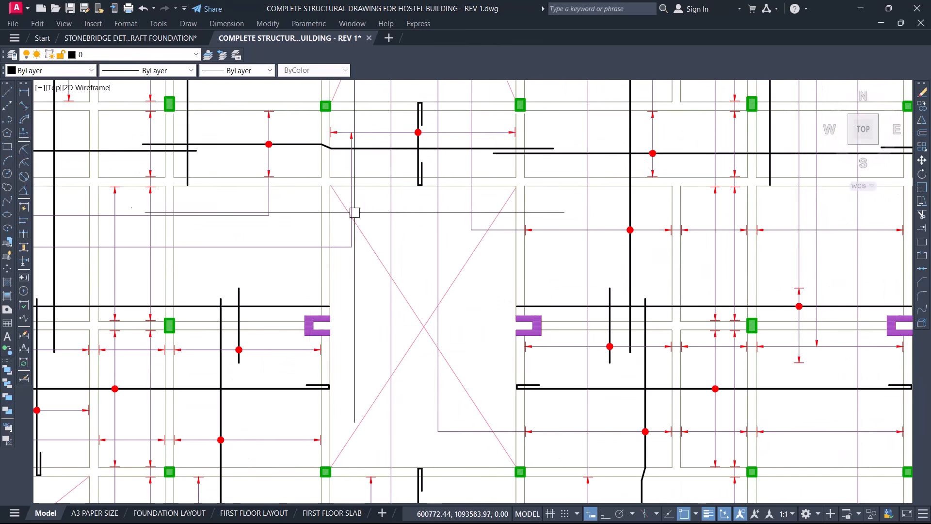
{"action": "scroll", "coordinate": [310, 132], "scroll_direction": "up", "scroll_amount": 2}
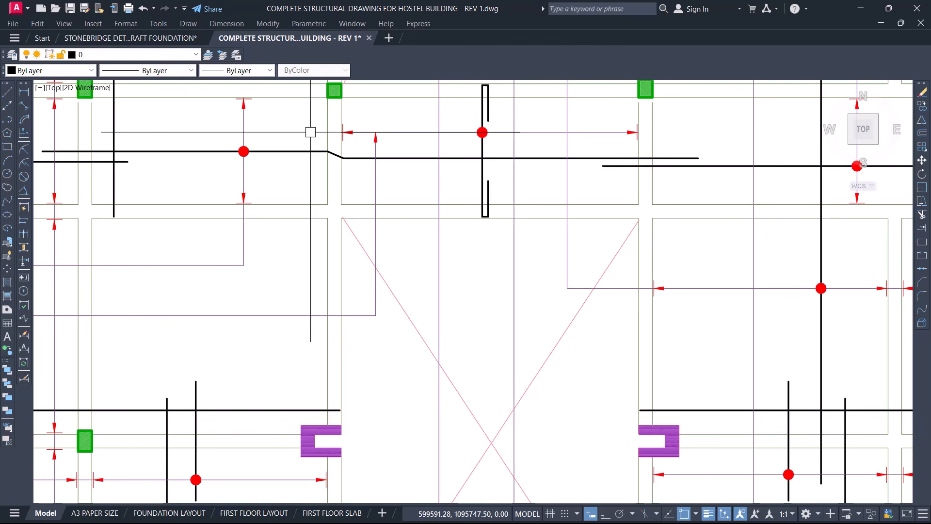
{"action": "scroll", "coordinate": [341, 197], "scroll_direction": "down", "scroll_amount": 8}
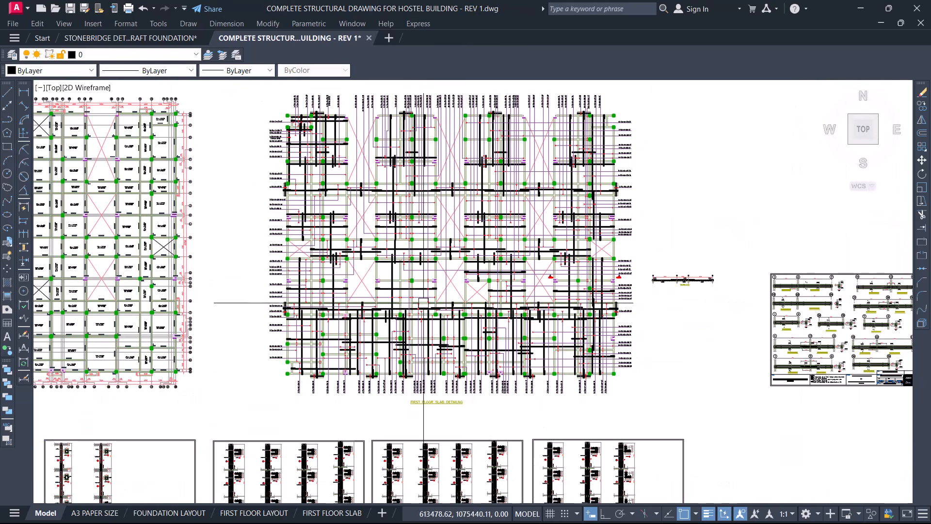
{"action": "scroll", "coordinate": [417, 351], "scroll_direction": "up", "scroll_amount": 4}
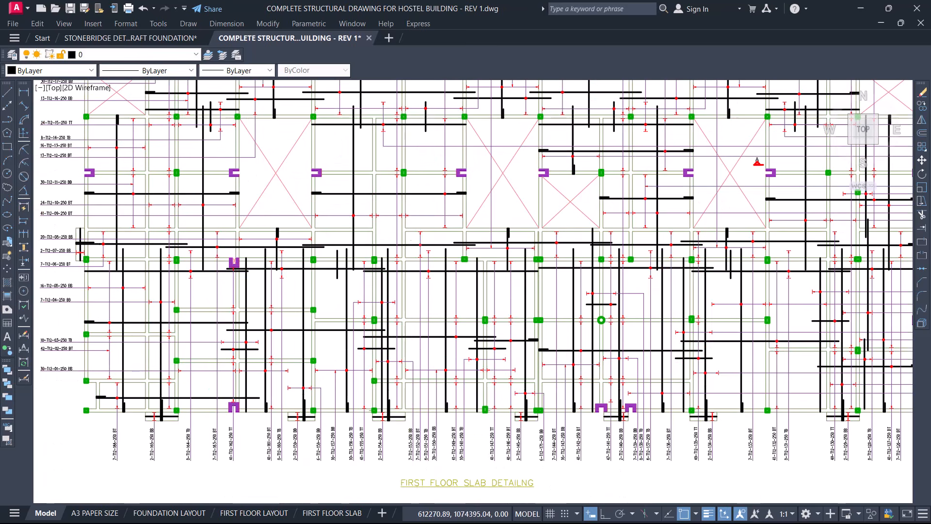
{"action": "scroll", "coordinate": [416, 245], "scroll_direction": "down", "scroll_amount": 2}
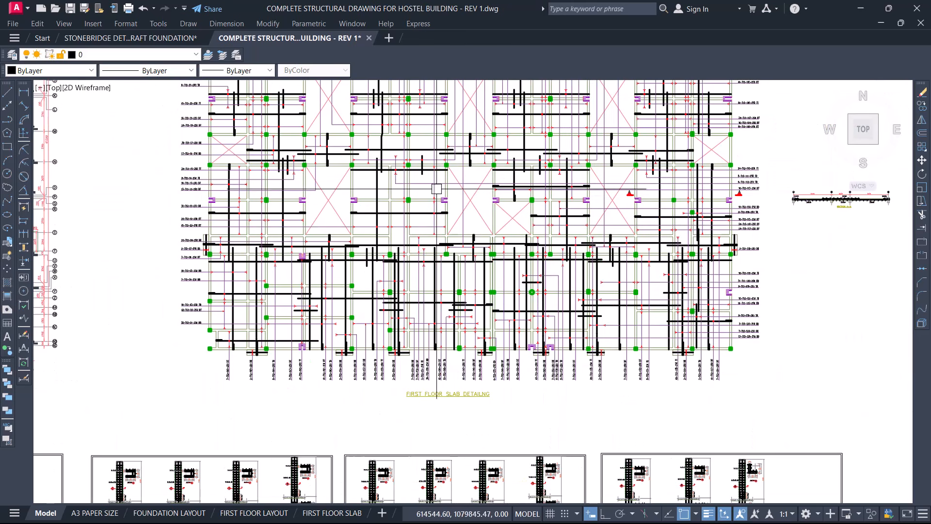
{"action": "scroll", "coordinate": [415, 194], "scroll_direction": "up", "scroll_amount": 1}
{"action": "scroll", "coordinate": [413, 194], "scroll_direction": "down", "scroll_amount": 3}
{"action": "scroll", "coordinate": [156, 113], "scroll_direction": "up", "scroll_amount": 2}
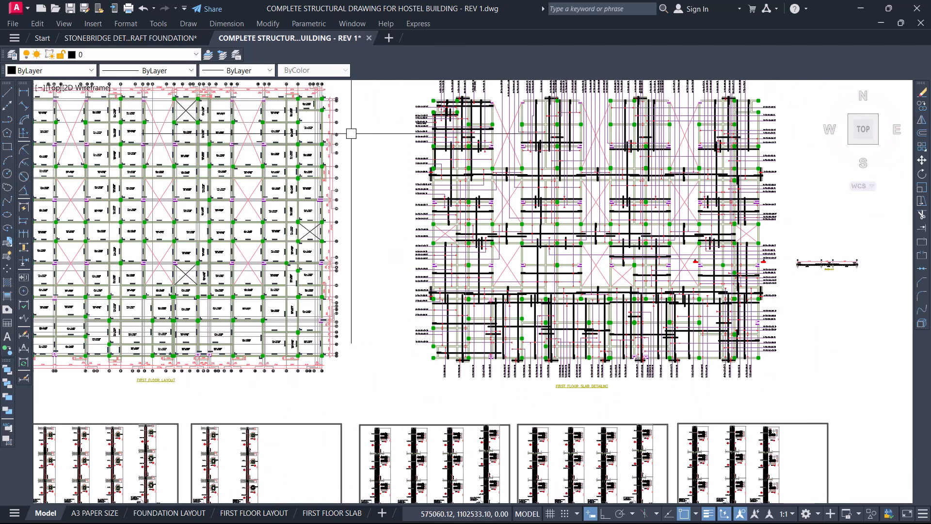
- Examine the first floor layout plan, including its gridlines, beams, voids and slab thickness notes
{"action": "mouse_move", "coordinate": [359, 123]}
{"action": "middle_mouse_down"}
{"action": "mouse_move", "coordinate": [490, 200]}
{"action": "mouse_move", "coordinate": [561, 205]}
{"action": "middle_mouse_up"}
{"action": "scroll", "coordinate": [320, 302], "scroll_direction": "up", "scroll_amount": 2}
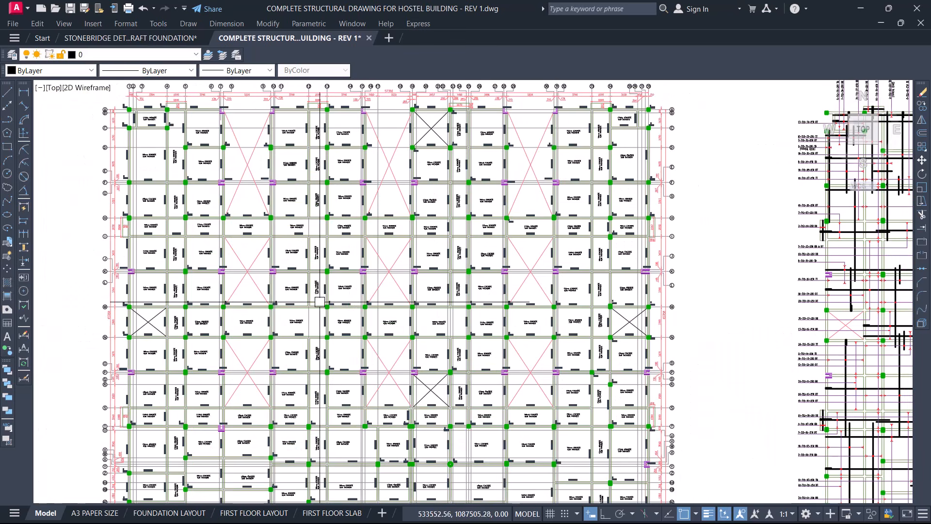
{"action": "scroll", "coordinate": [415, 90], "scroll_direction": "up", "scroll_amount": 1}
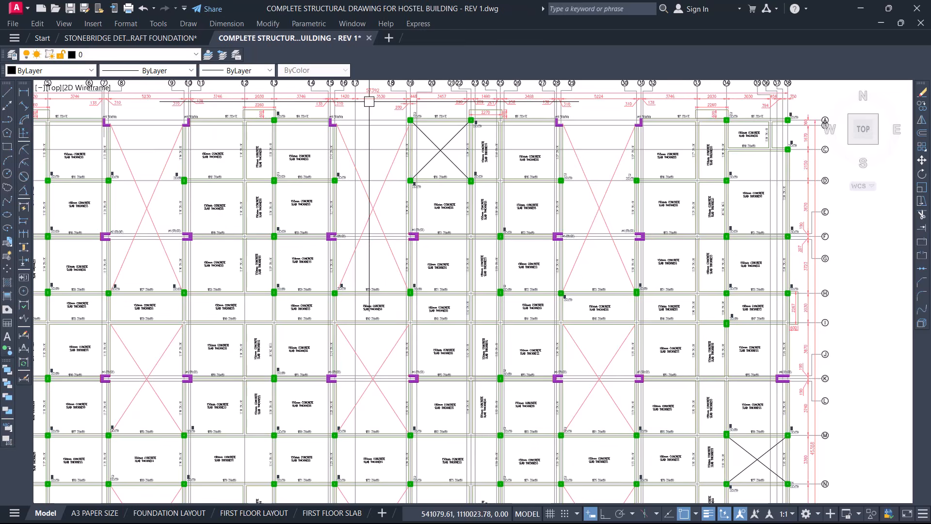
{"action": "scroll", "coordinate": [373, 101], "scroll_direction": "down", "scroll_amount": 3}
{"action": "scroll", "coordinate": [355, 293], "scroll_direction": "up", "scroll_amount": 2}
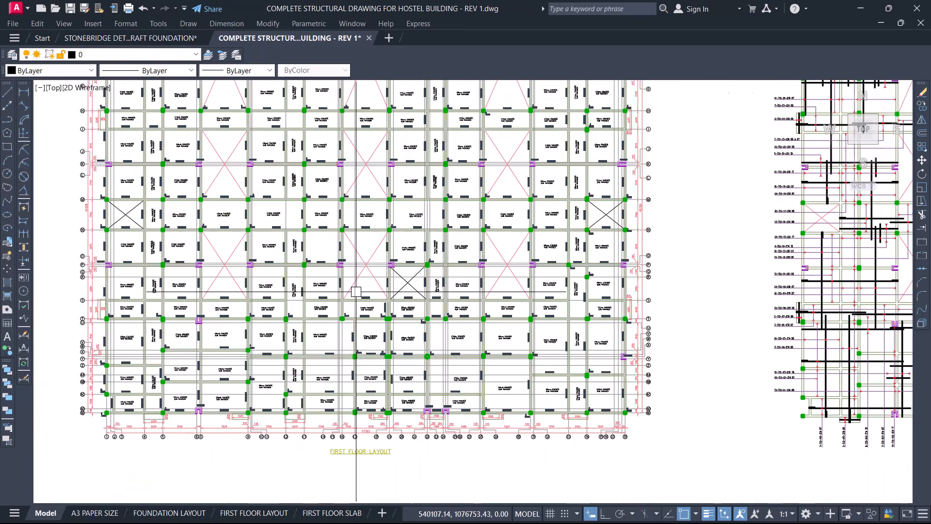
{"action": "middle_click_drag", "start_coordinate": [662, 112], "coordinate": [356, 292]}
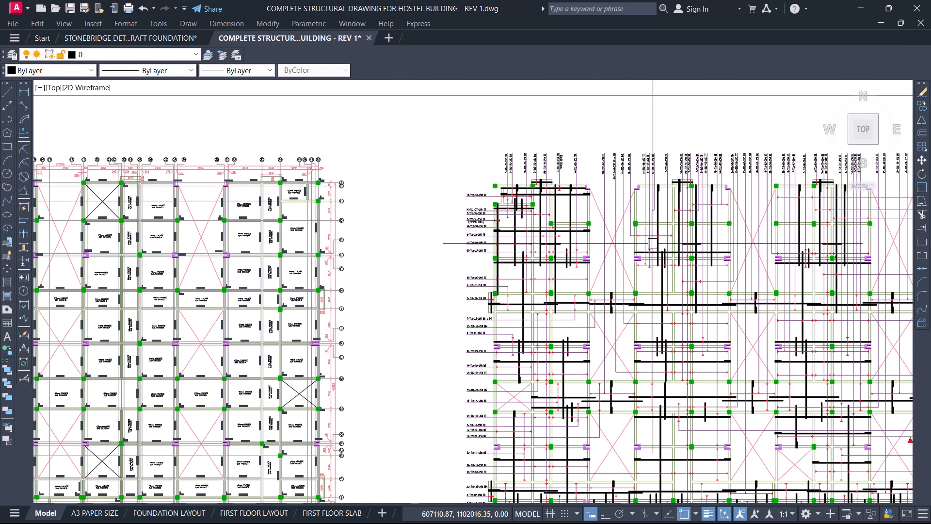
- Survey the full drawing set in model space, from the cover and general notes to the footing, column and beam detail sheets
{"action": "scroll", "coordinate": [675, 250], "scroll_direction": "down", "scroll_amount": 2}
{"action": "middle_click_drag", "start_coordinate": [312, 257], "coordinate": [642, 260]}
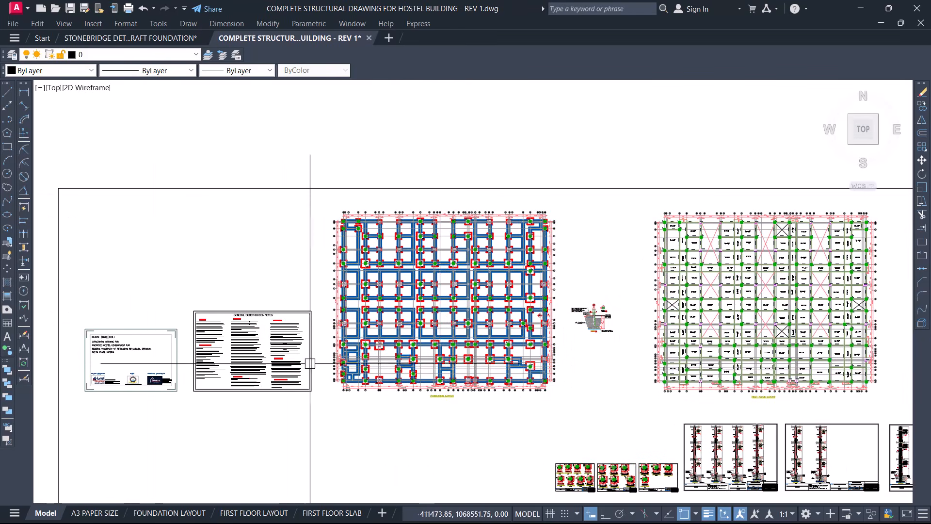
{"action": "scroll", "coordinate": [426, 348], "scroll_direction": "up", "scroll_amount": 2}
{"action": "scroll", "coordinate": [279, 270], "scroll_direction": "down", "scroll_amount": 2}
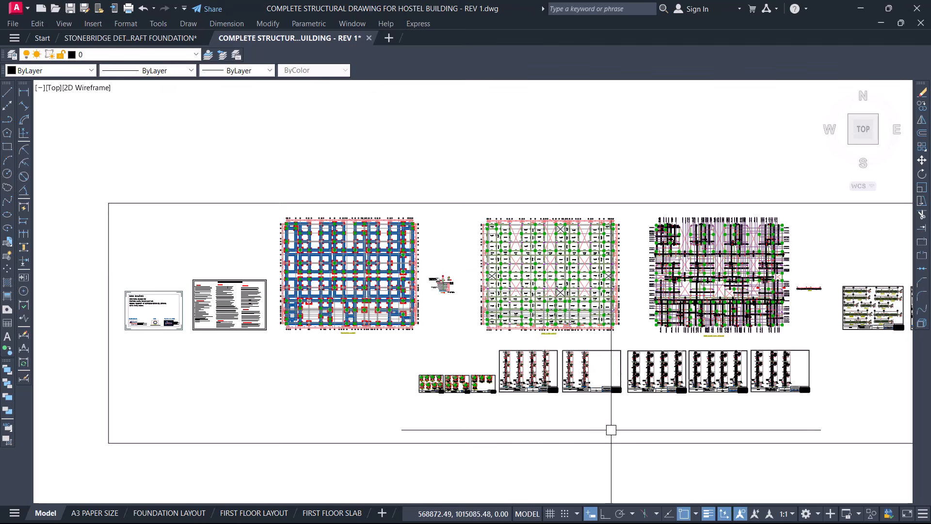
{"action": "mouse_move", "coordinate": [607, 431]}
{"action": "middle_mouse_down"}
{"action": "mouse_move", "coordinate": [540, 430]}
{"action": "mouse_move", "coordinate": [425, 390]}
{"action": "middle_mouse_up"}
{"action": "scroll", "coordinate": [311, 338], "scroll_direction": "up", "scroll_amount": 2}
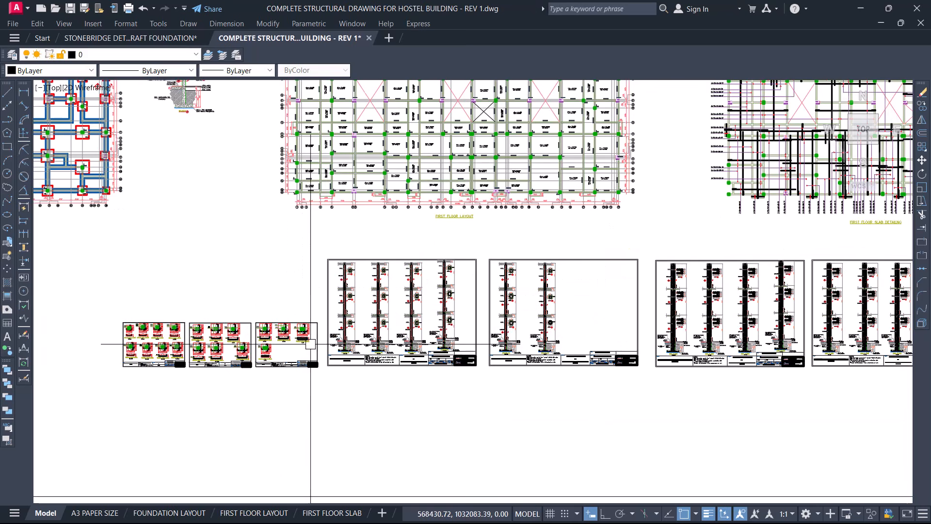
{"action": "mouse_move", "coordinate": [627, 330]}
{"action": "middle_mouse_down"}
{"action": "mouse_move", "coordinate": [351, 316]}
{"action": "mouse_move", "coordinate": [737, 327]}
{"action": "middle_mouse_up"}
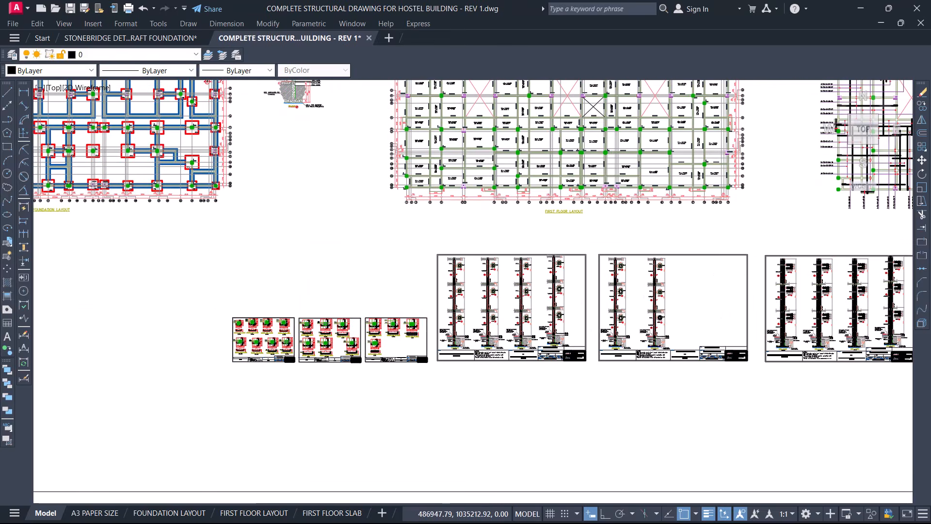
{"action": "scroll", "coordinate": [264, 347], "scroll_direction": "up", "scroll_amount": 2}
{"action": "scroll", "coordinate": [168, 332], "scroll_direction": "down", "scroll_amount": 3}
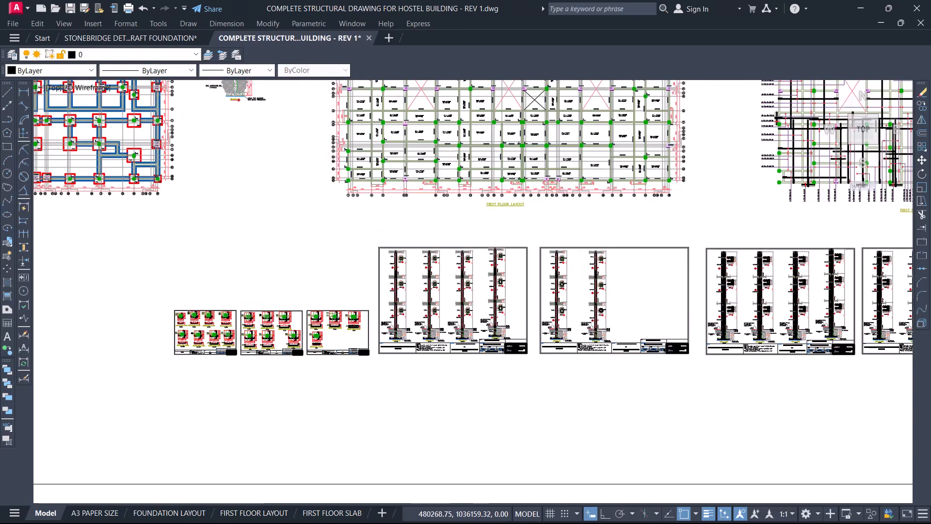
{"action": "mouse_move", "coordinate": [554, 330]}
{"action": "middle_mouse_down"}
{"action": "mouse_move", "coordinate": [282, 386]}
{"action": "mouse_move", "coordinate": [277, 414]}
{"action": "middle_mouse_up"}
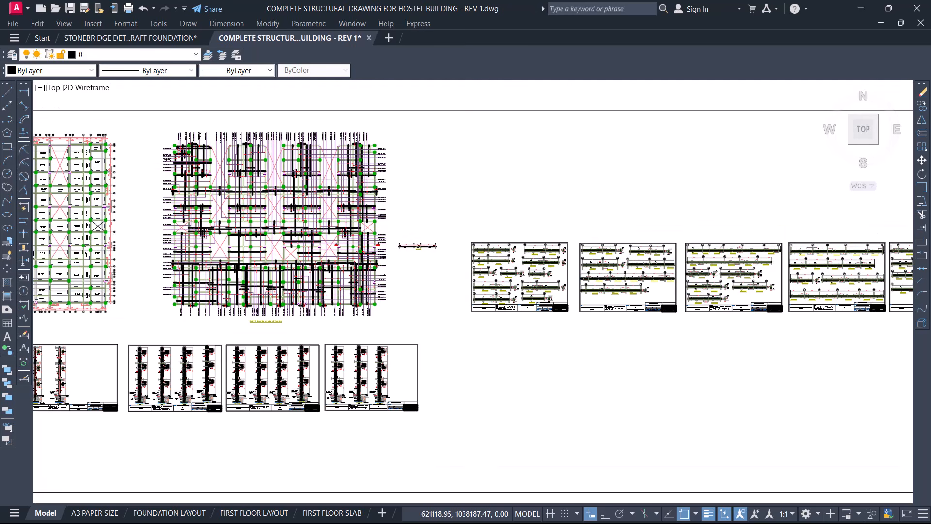
{"action": "scroll", "coordinate": [179, 169], "scroll_direction": "up", "scroll_amount": 3}
{"action": "scroll", "coordinate": [403, 191], "scroll_direction": "down", "scroll_amount": 2}
- Inspect the foundation layout plan with its footings and strip foundations beside the first floor layout
{"action": "mouse_move", "coordinate": [265, 200]}
{"action": "middle_mouse_down"}
{"action": "mouse_move", "coordinate": [676, 267]}
{"action": "mouse_move", "coordinate": [742, 262]}
{"action": "middle_mouse_up"}
{"action": "scroll", "coordinate": [631, 250], "scroll_direction": "up", "scroll_amount": 1}
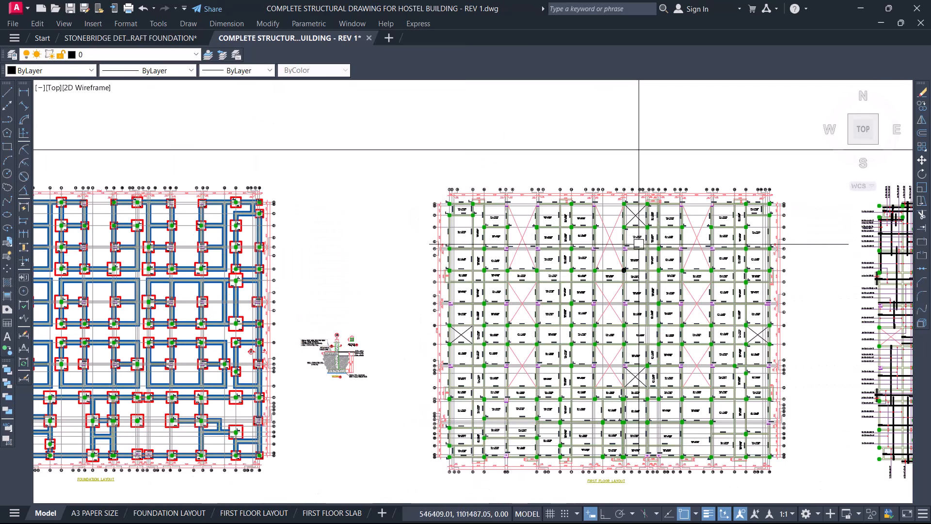
{"action": "scroll", "coordinate": [533, 233], "scroll_direction": "down", "scroll_amount": 2}
{"action": "scroll", "coordinate": [313, 302], "scroll_direction": "up", "scroll_amount": 5}
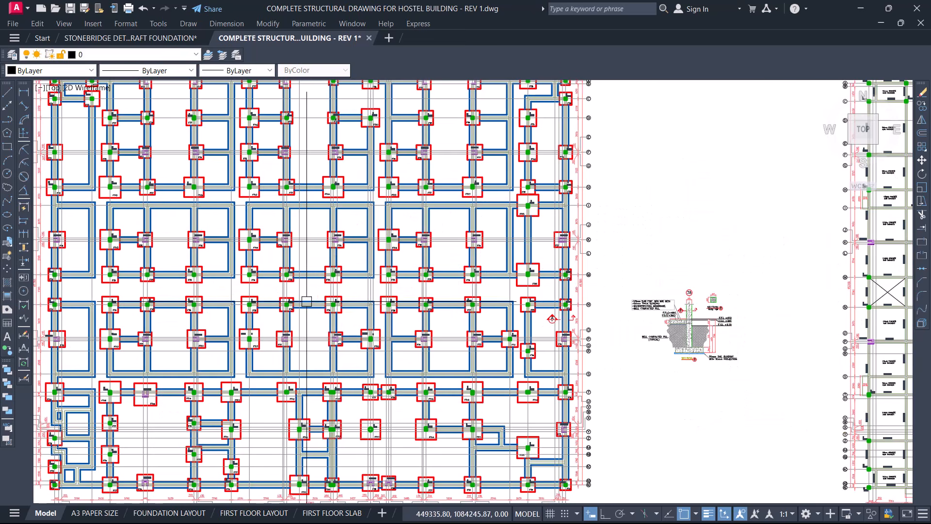
{"action": "scroll", "coordinate": [312, 277], "scroll_direction": "down", "scroll_amount": 3}
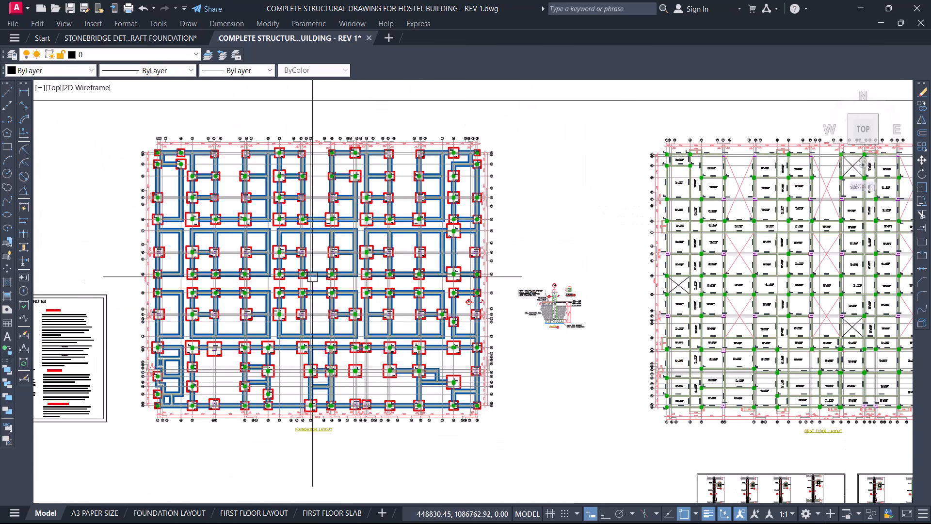
- Open the A3 PAPER SIZE layout with the first floor slab sheet and dismiss the Bentley CONNECTION Client window
{"action": "left_click", "coordinate": [95, 513]}
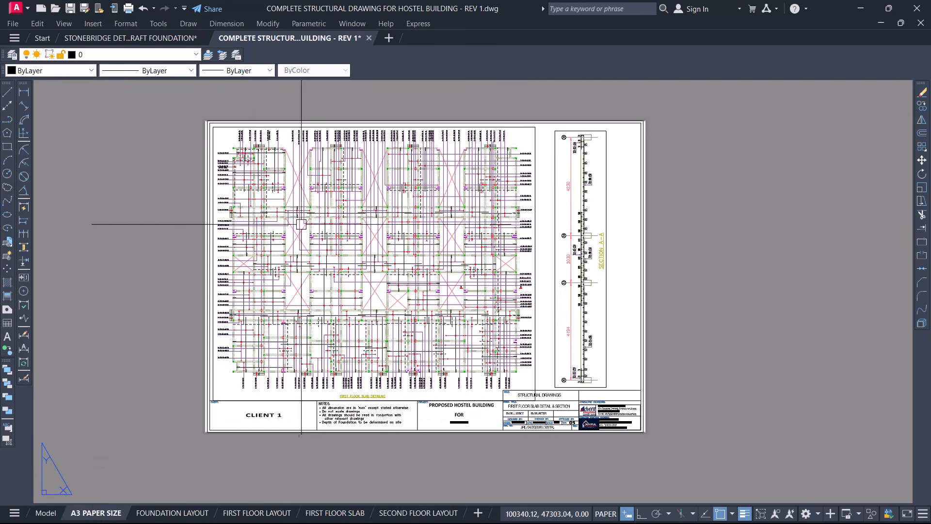
{"action": "scroll", "coordinate": [315, 195], "scroll_direction": "up", "scroll_amount": 2}
{"action": "scroll", "coordinate": [315, 195], "scroll_direction": "down", "scroll_amount": 2}
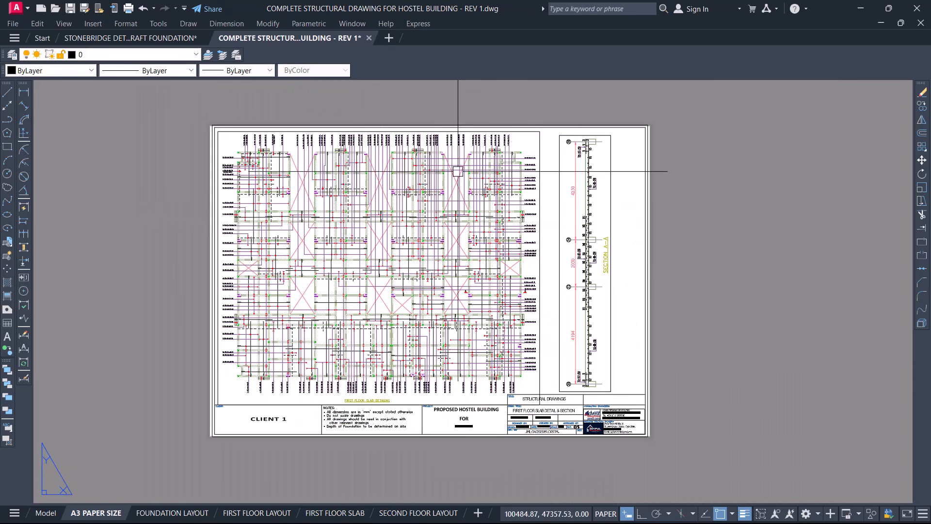
{"action": "scroll", "coordinate": [217, 116], "scroll_direction": "up", "scroll_amount": 3}
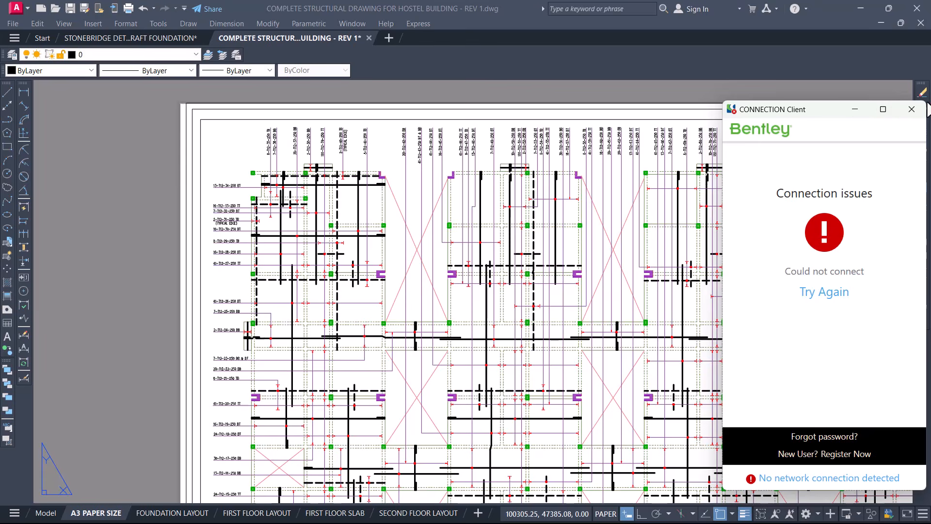
{"action": "left_click", "coordinate": [912, 110]}
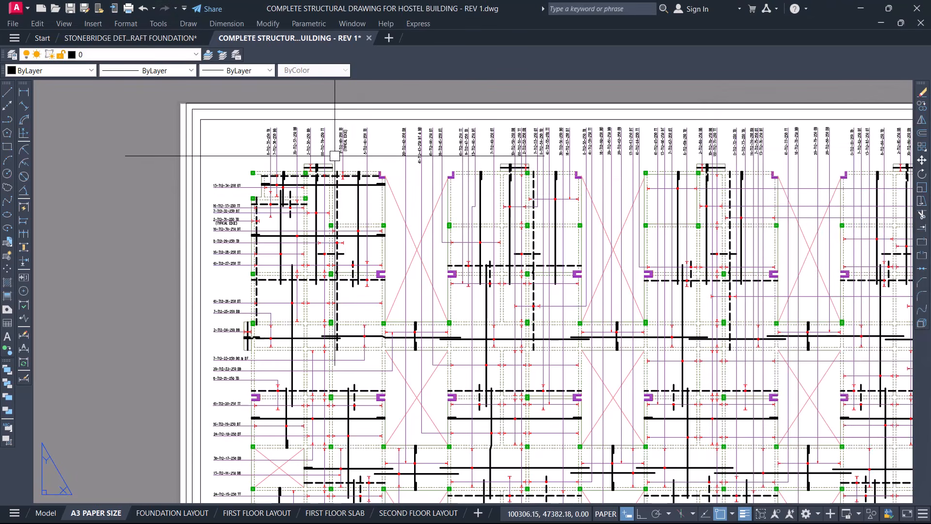
- Examine the first floor slab detail sheet on the A3 layout, including its dashed and solid bars, Section A-A and title block
{"action": "scroll", "coordinate": [345, 170], "scroll_direction": "up", "scroll_amount": 2}
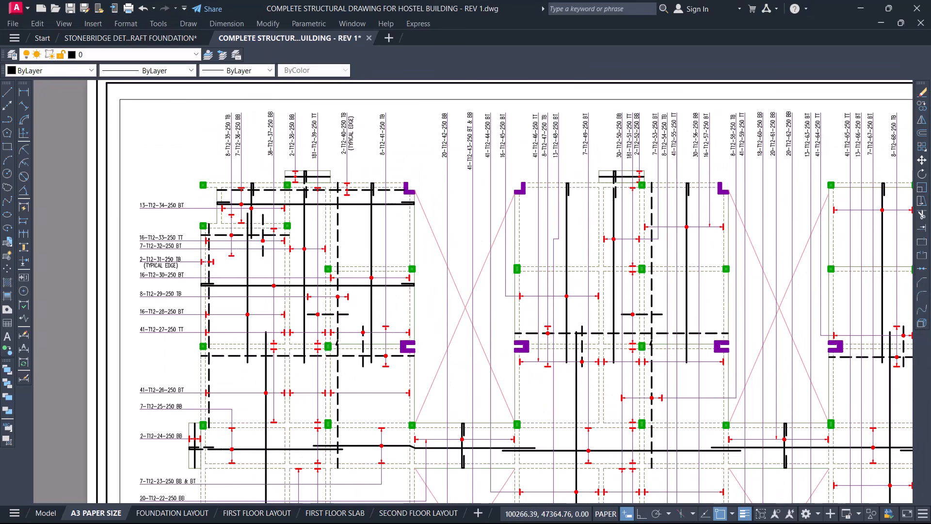
{"action": "scroll", "coordinate": [165, 241], "scroll_direction": "up", "scroll_amount": 4}
{"action": "scroll", "coordinate": [144, 217], "scroll_direction": "down", "scroll_amount": 8}
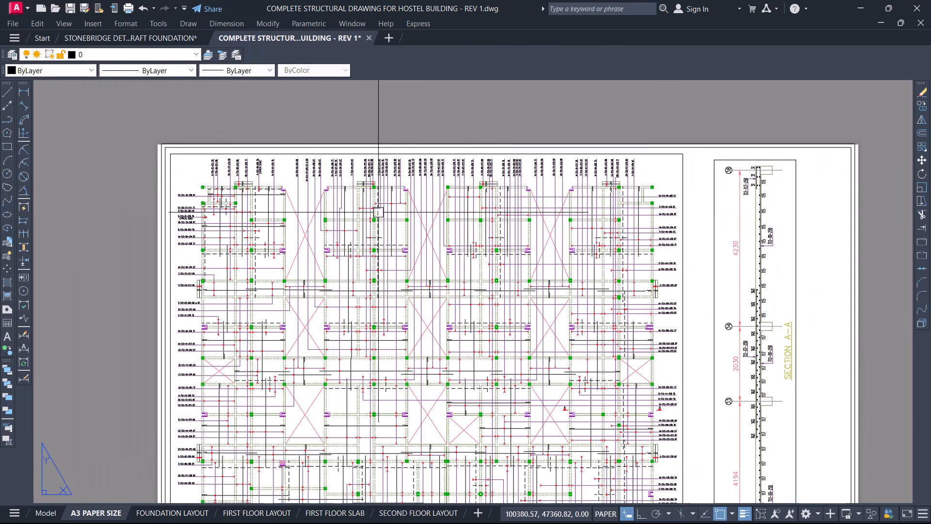
{"action": "scroll", "coordinate": [417, 199], "scroll_direction": "down", "scroll_amount": 2}
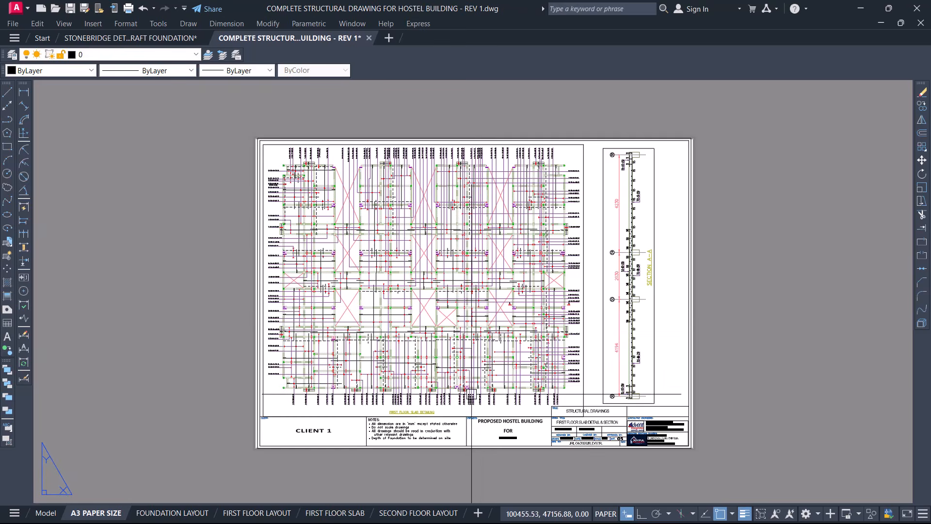
{"action": "scroll", "coordinate": [466, 392], "scroll_direction": "up", "scroll_amount": 4}
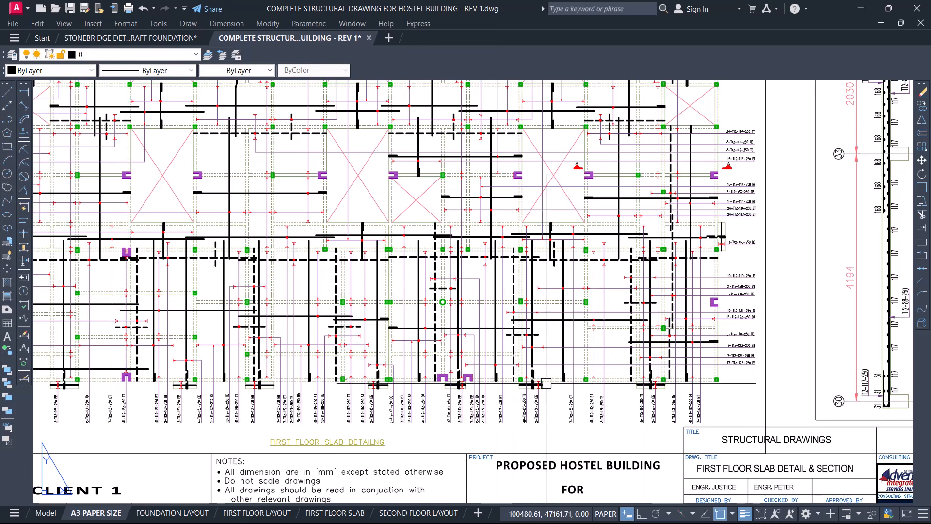
{"action": "scroll", "coordinate": [498, 289], "scroll_direction": "down", "scroll_amount": 2}
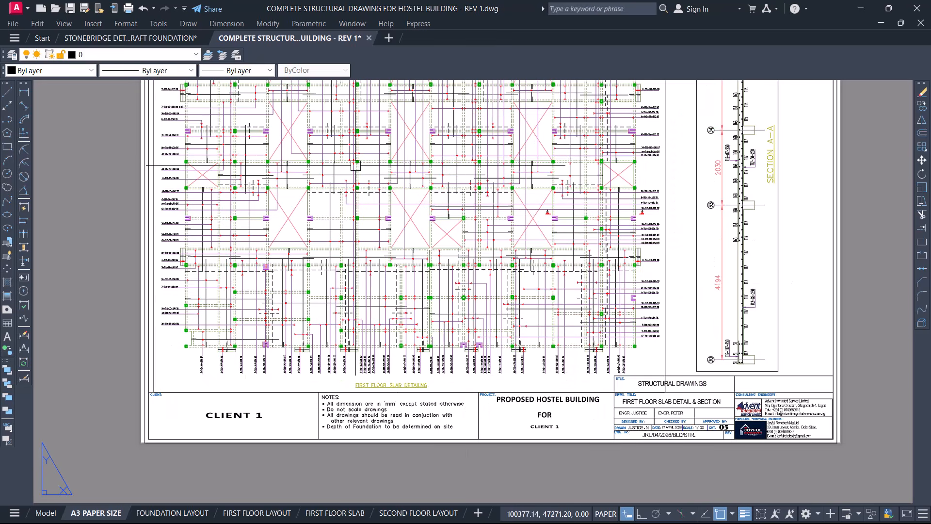
{"action": "scroll", "coordinate": [356, 166], "scroll_direction": "up", "scroll_amount": 2}
{"action": "scroll", "coordinate": [403, 344], "scroll_direction": "down", "scroll_amount": 2}
{"action": "scroll", "coordinate": [337, 258], "scroll_direction": "down", "scroll_amount": 2}
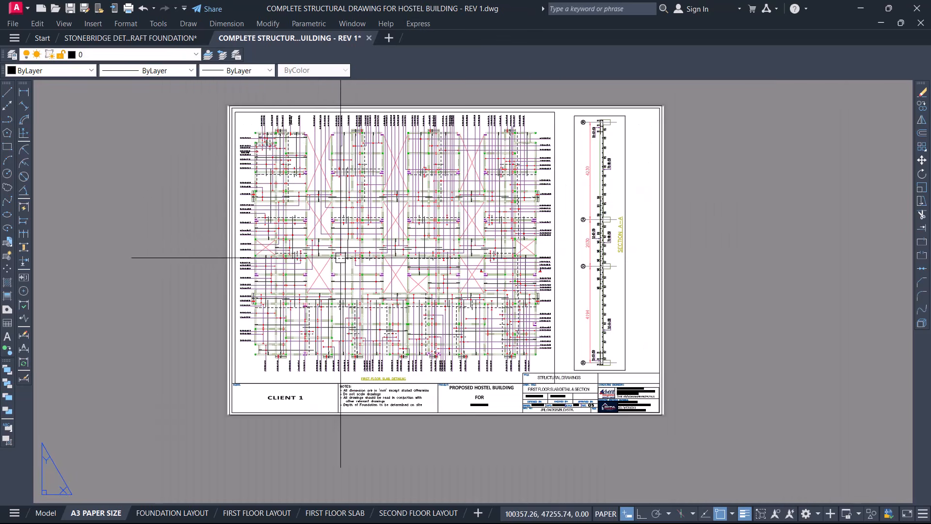
{"action": "scroll", "coordinate": [538, 135], "scroll_direction": "up", "scroll_amount": 2}
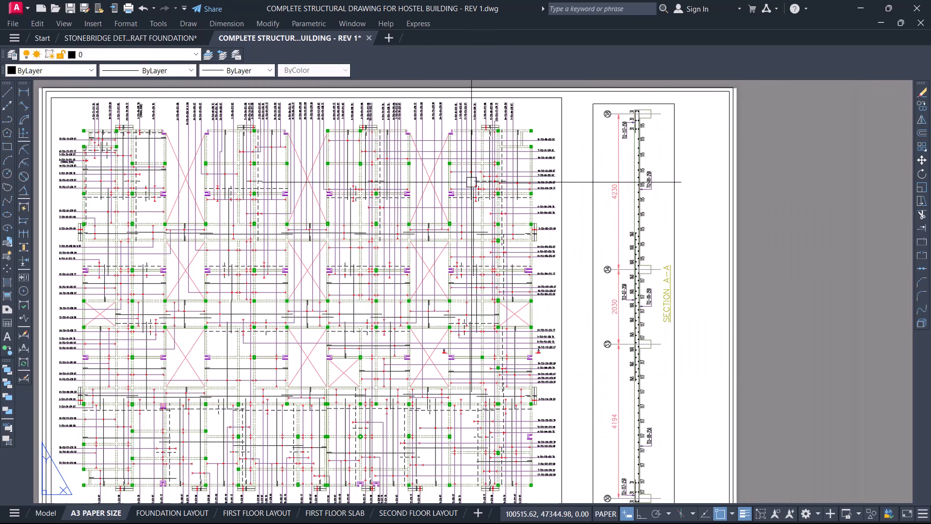
{"action": "scroll", "coordinate": [498, 170], "scroll_direction": "down", "scroll_amount": 2}
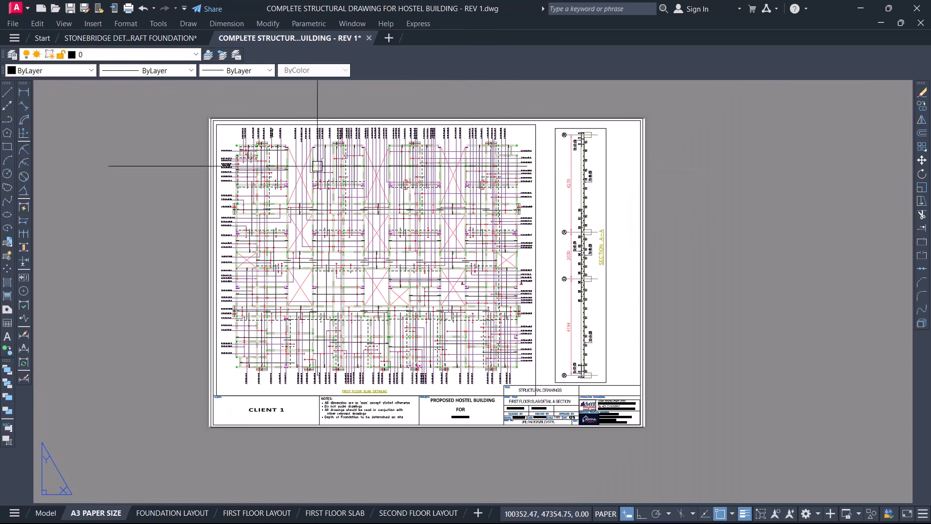
{"action": "scroll", "coordinate": [321, 166], "scroll_direction": "up", "scroll_amount": 2}
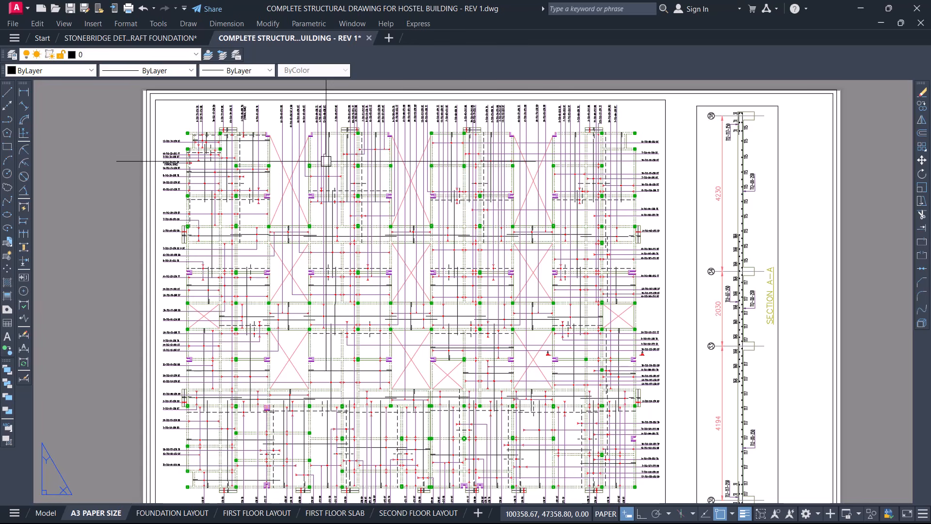
- Return to model space and examine the foundation layout plan together with the strip foundation section detail beside it
{"action": "key", "text": "ctrl+Page_Up"}
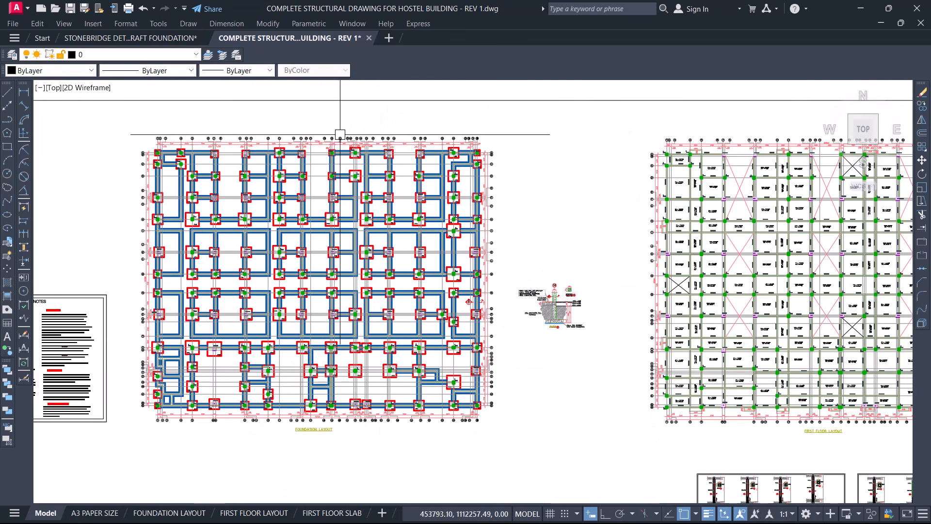
{"action": "scroll", "coordinate": [209, 183], "scroll_direction": "up", "scroll_amount": 2}
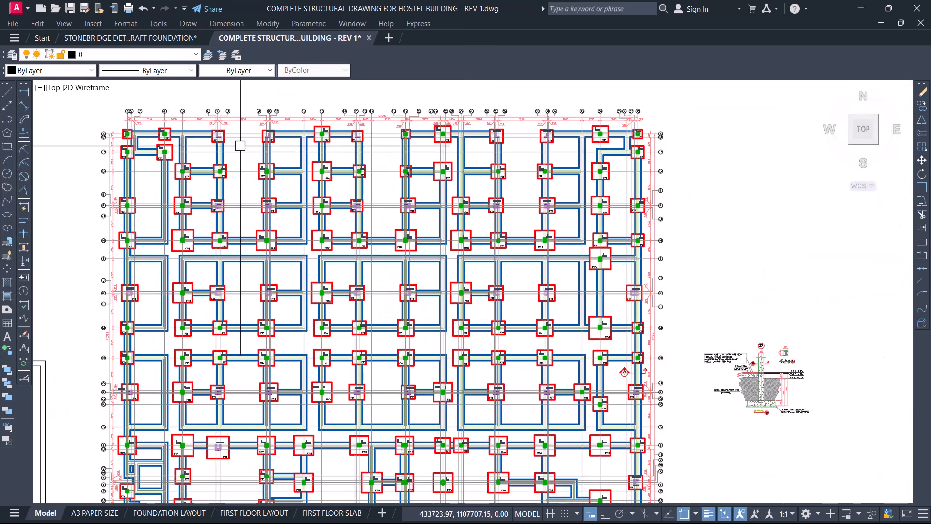
{"action": "scroll", "coordinate": [220, 107], "scroll_direction": "down", "scroll_amount": 2}
{"action": "left_click", "coordinate": [150, 95]}
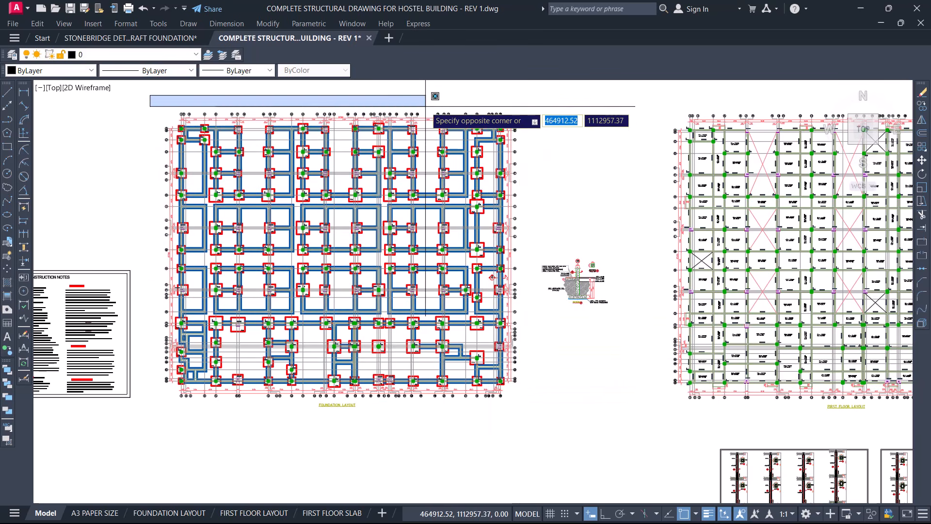
{"action": "key", "text": "Escape"}
{"action": "scroll", "coordinate": [614, 293], "scroll_direction": "up", "scroll_amount": 2}
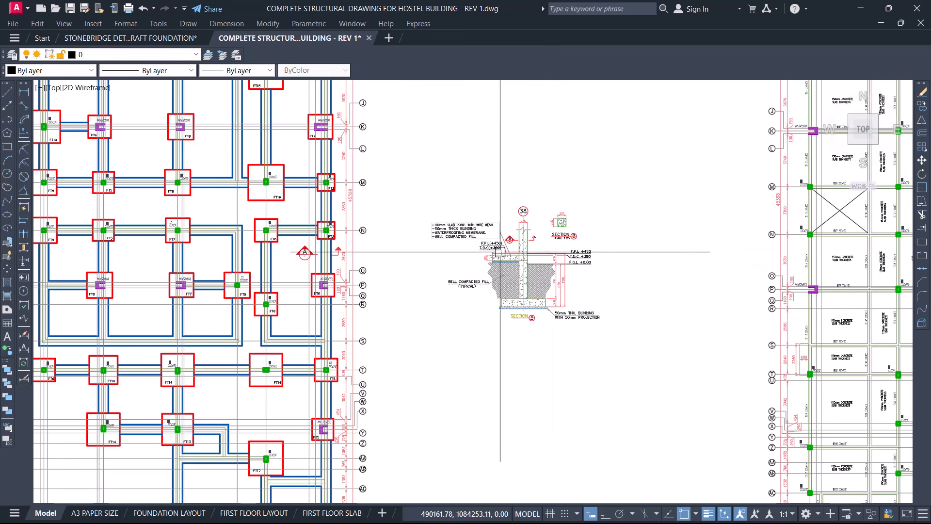
{"action": "scroll", "coordinate": [357, 254], "scroll_direction": "up", "scroll_amount": 1}
{"action": "scroll", "coordinate": [213, 238], "scroll_direction": "down", "scroll_amount": 2}
{"action": "scroll", "coordinate": [212, 238], "scroll_direction": "down", "scroll_amount": 2}
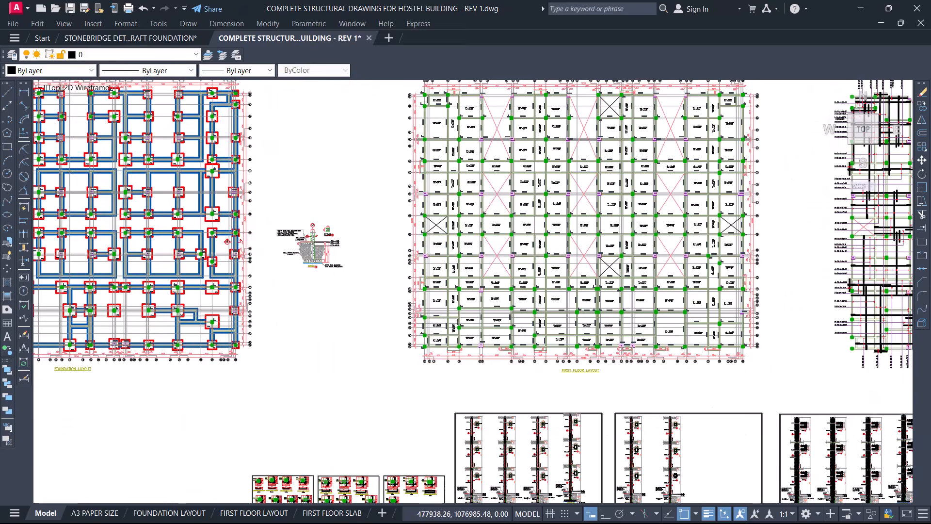
- Examine the first floor layout plan, the adjacent first floor slab detailing with its bar labels, and Section A-A
{"action": "scroll", "coordinate": [553, 197], "scroll_direction": "up", "scroll_amount": 1}
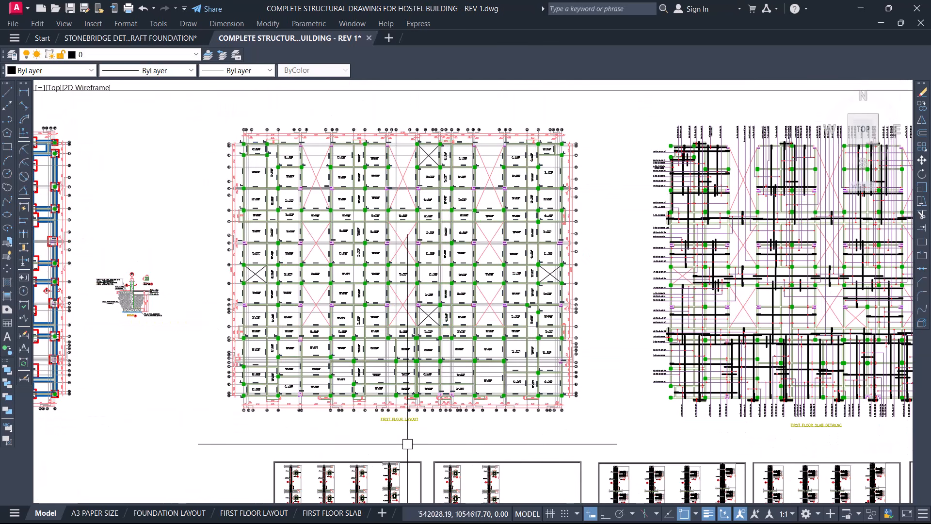
{"action": "scroll", "coordinate": [391, 361], "scroll_direction": "up", "scroll_amount": 4}
{"action": "scroll", "coordinate": [391, 362], "scroll_direction": "down", "scroll_amount": 4}
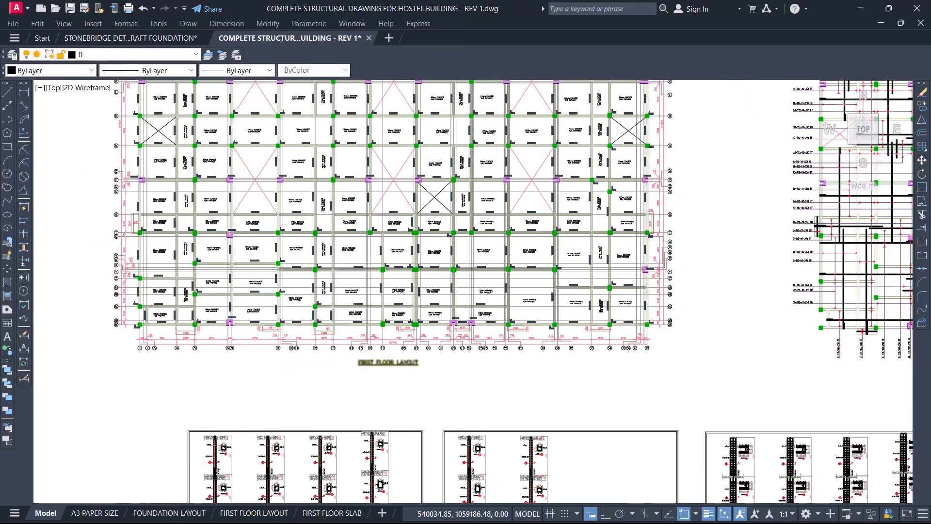
{"action": "scroll", "coordinate": [329, 235], "scroll_direction": "down", "scroll_amount": 2}
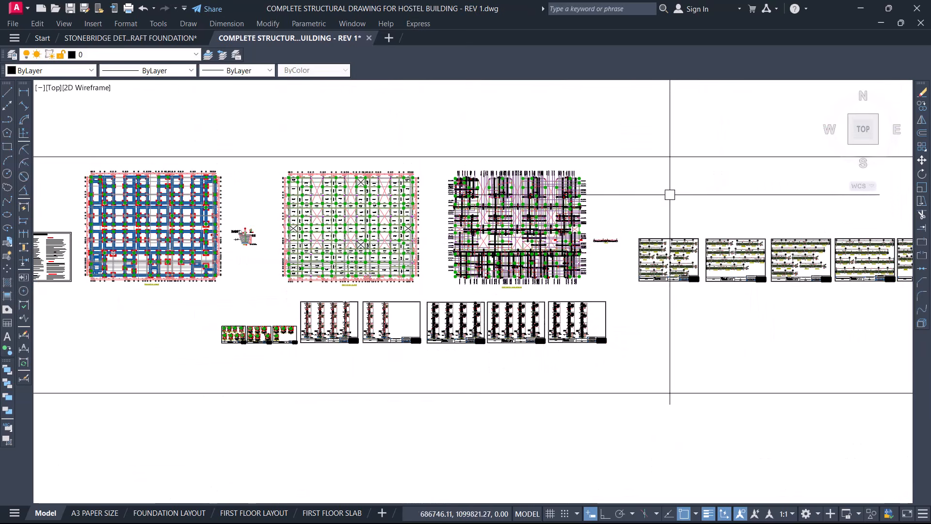
{"action": "scroll", "coordinate": [630, 204], "scroll_direction": "up", "scroll_amount": 2}
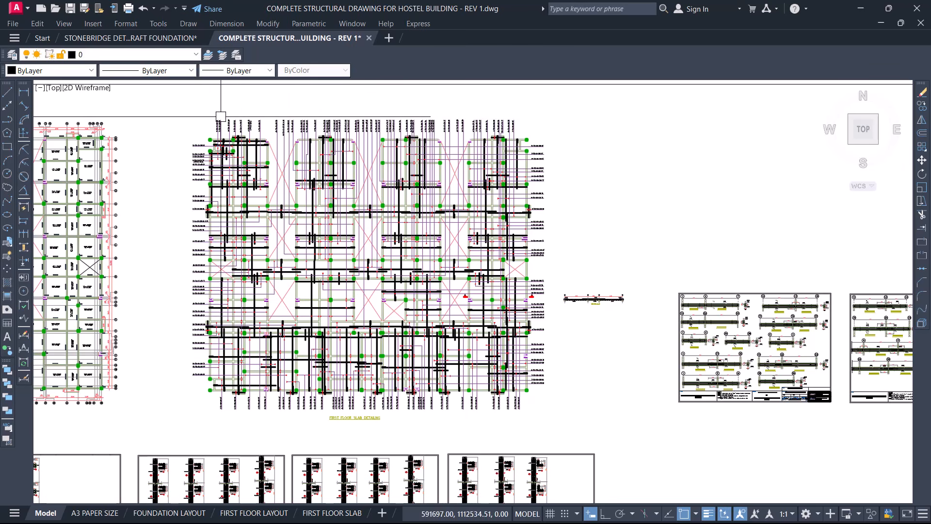
{"action": "scroll", "coordinate": [332, 127], "scroll_direction": "up", "scroll_amount": 4}
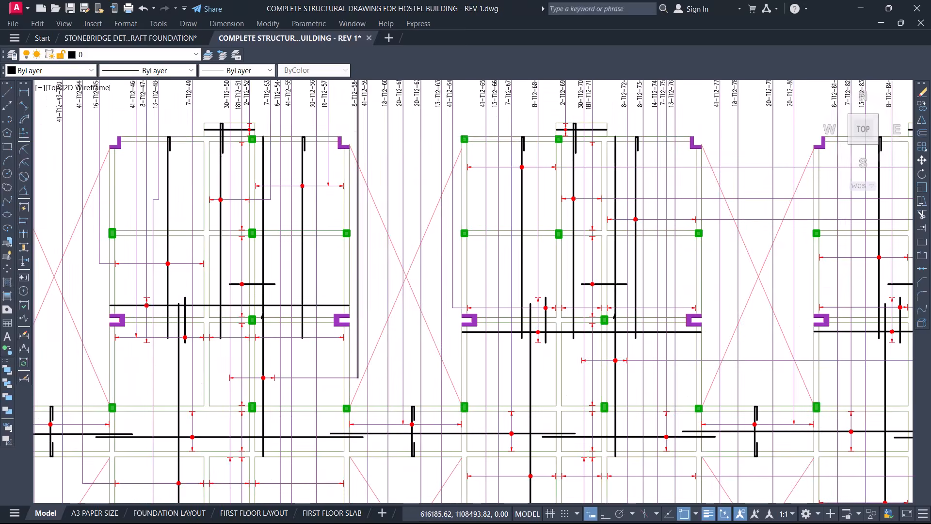
{"action": "scroll", "coordinate": [334, 131], "scroll_direction": "down", "scroll_amount": 2}
{"action": "scroll", "coordinate": [765, 388], "scroll_direction": "up", "scroll_amount": 5}
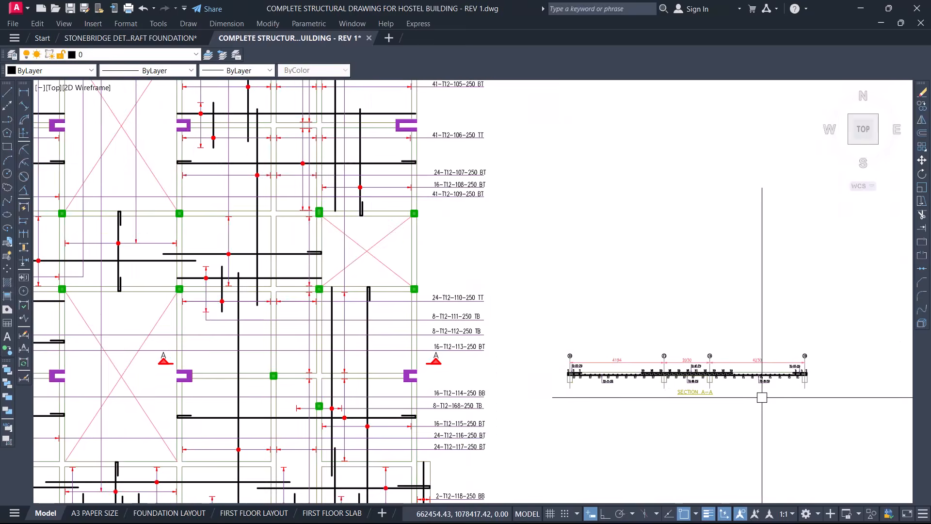
{"action": "scroll", "coordinate": [305, 210], "scroll_direction": "down", "scroll_amount": 8}
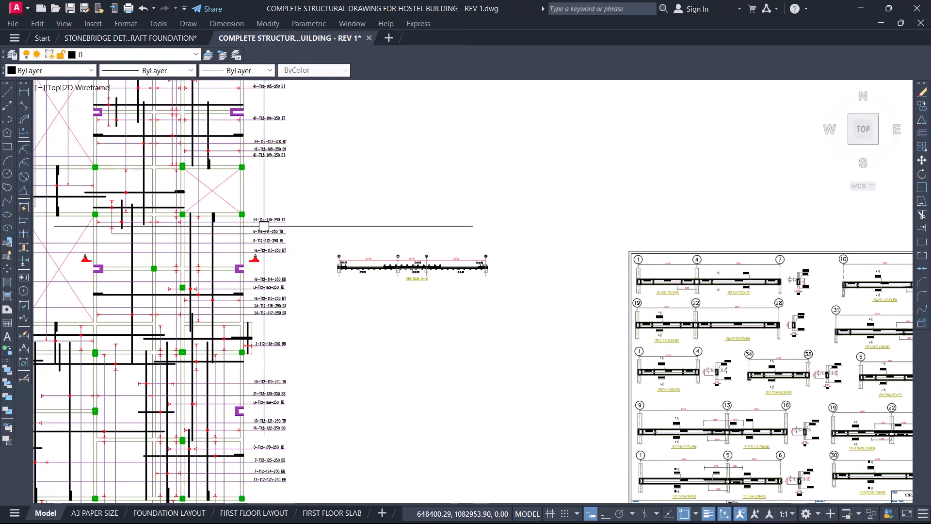
- Inspect the first floor beam detail sheets and follow their row across to the second floor drawings
{"action": "scroll", "coordinate": [544, 291], "scroll_direction": "up", "scroll_amount": 2}
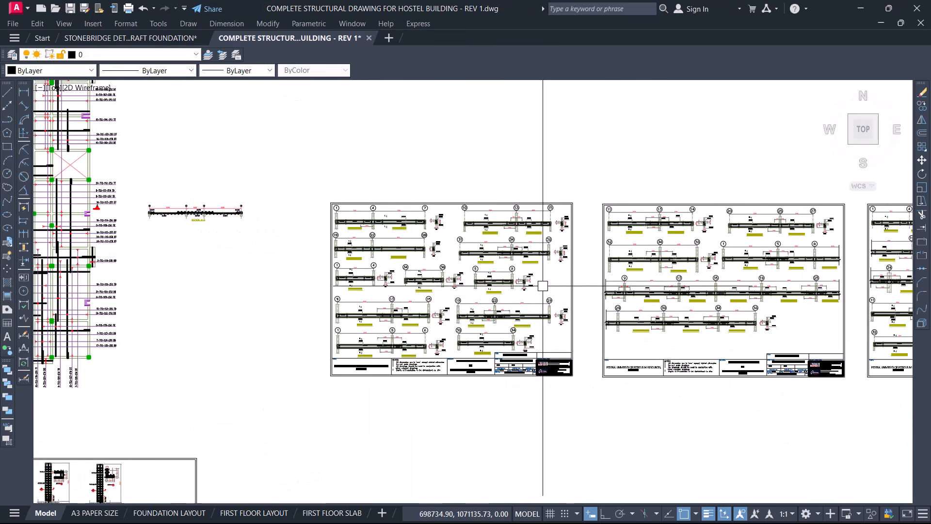
{"action": "scroll", "coordinate": [388, 208], "scroll_direction": "up", "scroll_amount": 3}
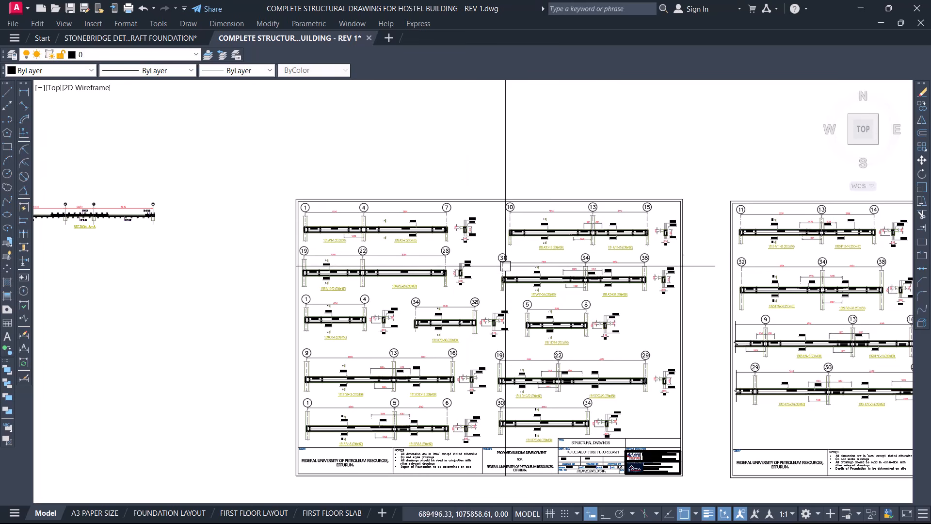
{"action": "scroll", "coordinate": [357, 250], "scroll_direction": "down", "scroll_amount": 3}
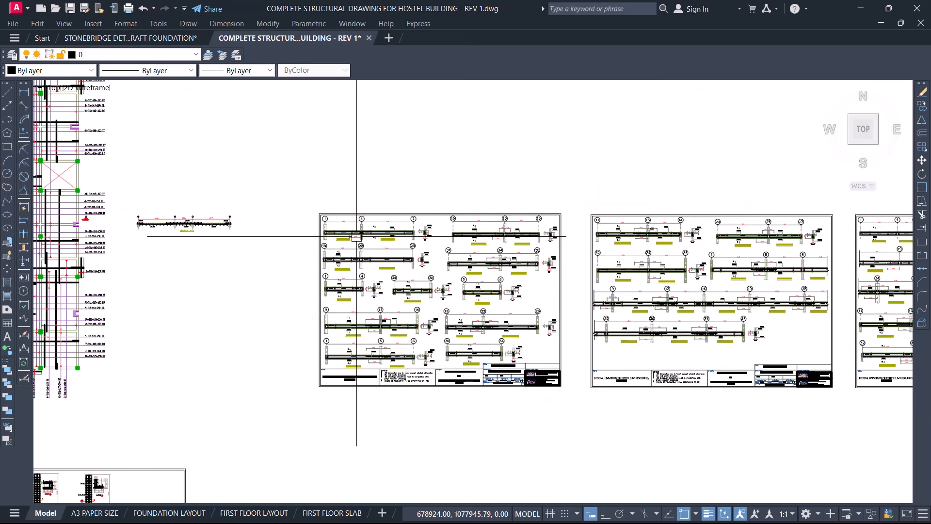
{"action": "scroll", "coordinate": [301, 254], "scroll_direction": "down", "scroll_amount": 2}
{"action": "scroll", "coordinate": [301, 255], "scroll_direction": "down", "scroll_amount": 2}
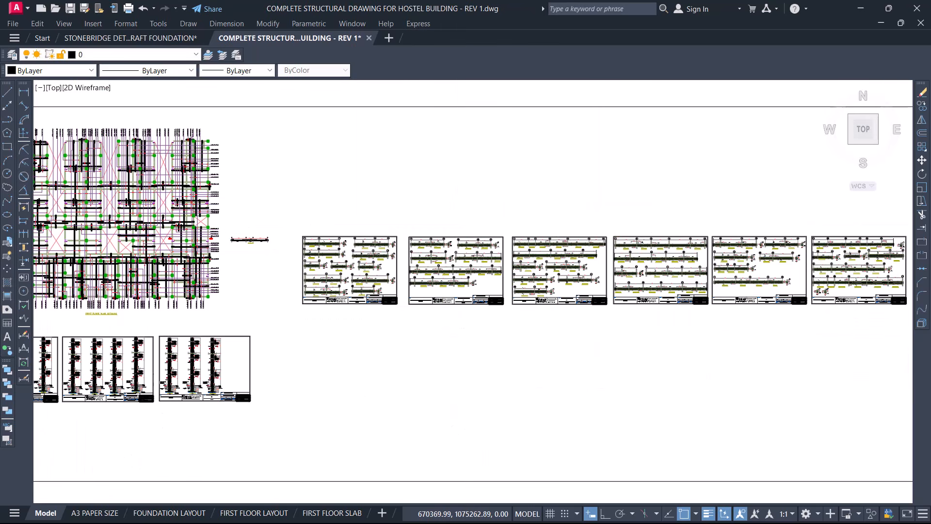
{"action": "scroll", "coordinate": [296, 255], "scroll_direction": "down", "scroll_amount": 2}
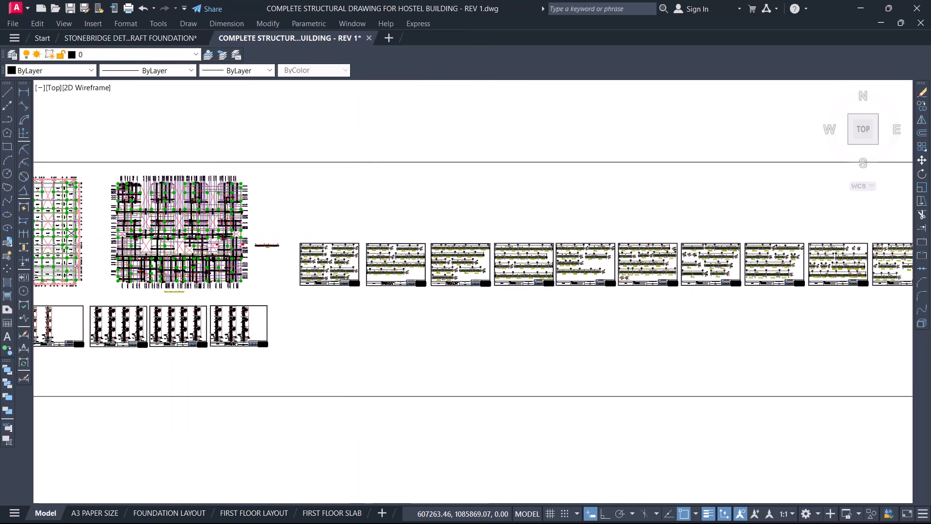
{"action": "scroll", "coordinate": [158, 233], "scroll_direction": "down", "scroll_amount": 1}
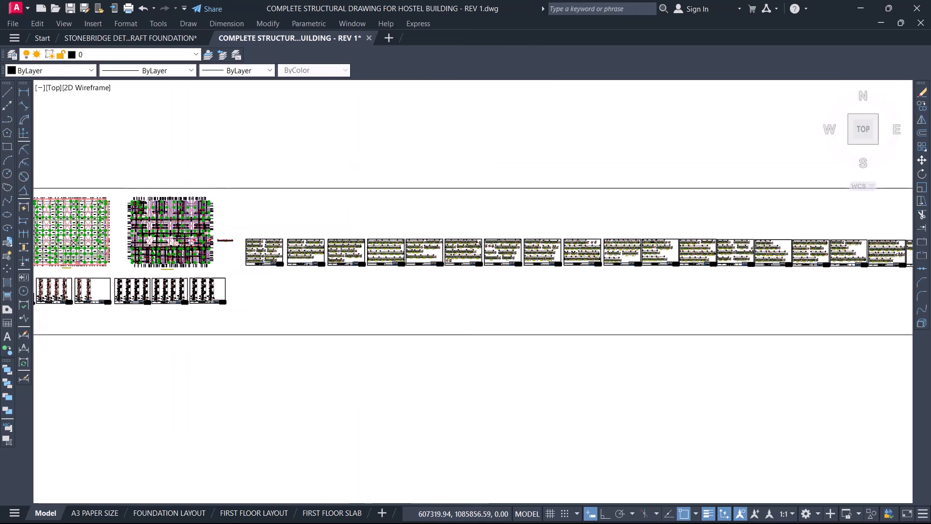
{"action": "scroll", "coordinate": [159, 233], "scroll_direction": "down", "scroll_amount": 1}
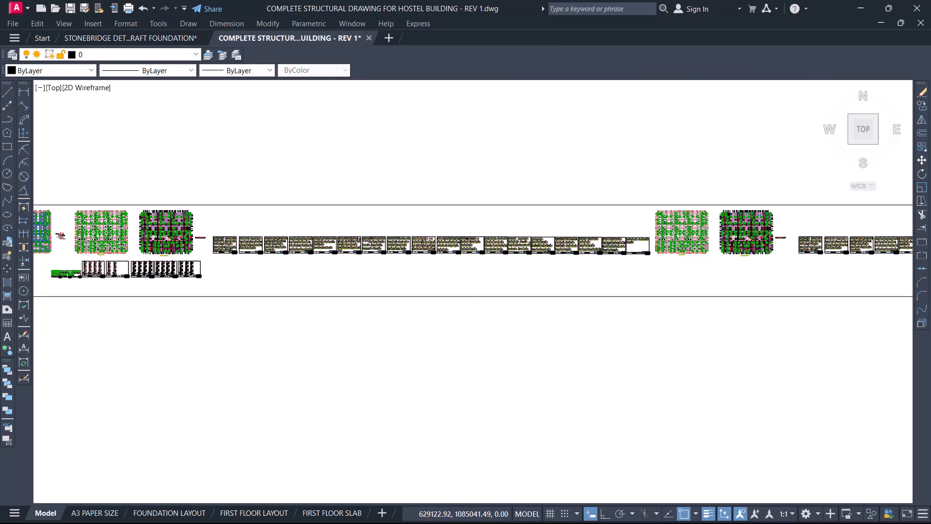
{"action": "scroll", "coordinate": [158, 233], "scroll_direction": "down", "scroll_amount": 1}
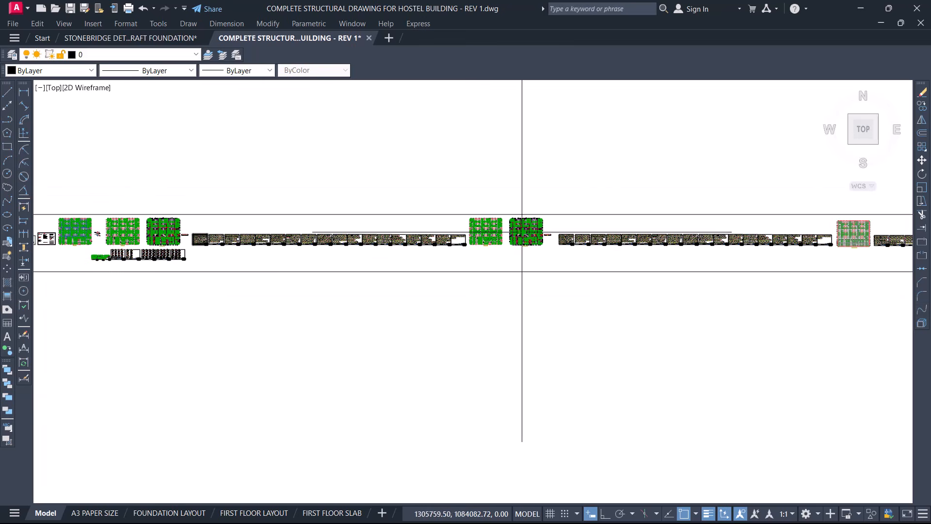
- Examine the second floor layout plan and its title beside the second floor slab detailing
{"action": "scroll", "coordinate": [519, 231], "scroll_direction": "up", "scroll_amount": 4}
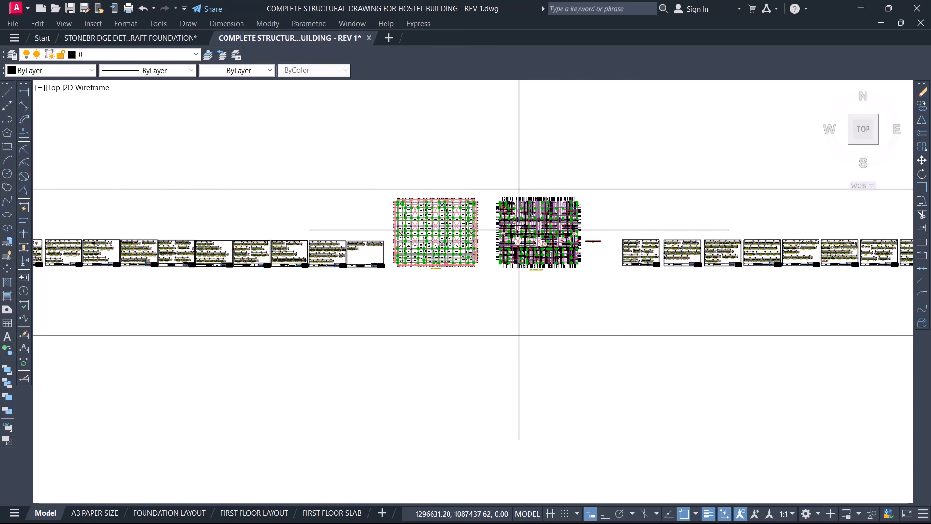
{"action": "scroll", "coordinate": [458, 231], "scroll_direction": "up", "scroll_amount": 5}
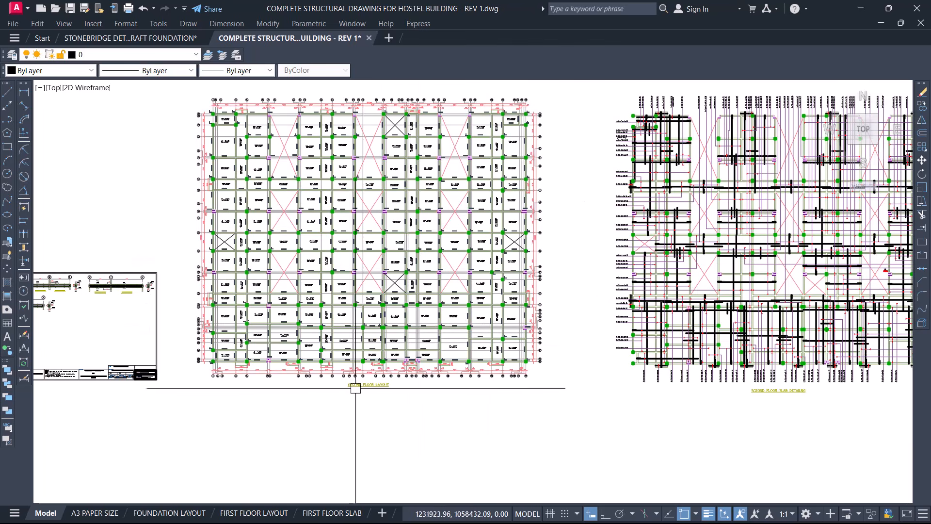
{"action": "scroll", "coordinate": [355, 388], "scroll_direction": "up", "scroll_amount": 5}
{"action": "scroll", "coordinate": [354, 387], "scroll_direction": "down", "scroll_amount": 10}
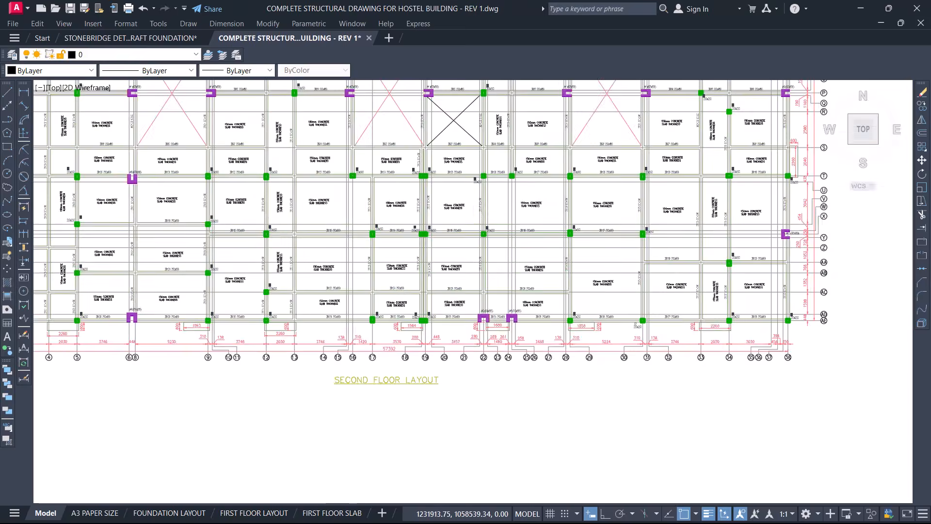
{"action": "scroll", "coordinate": [276, 354], "scroll_direction": "down", "scroll_amount": 3}
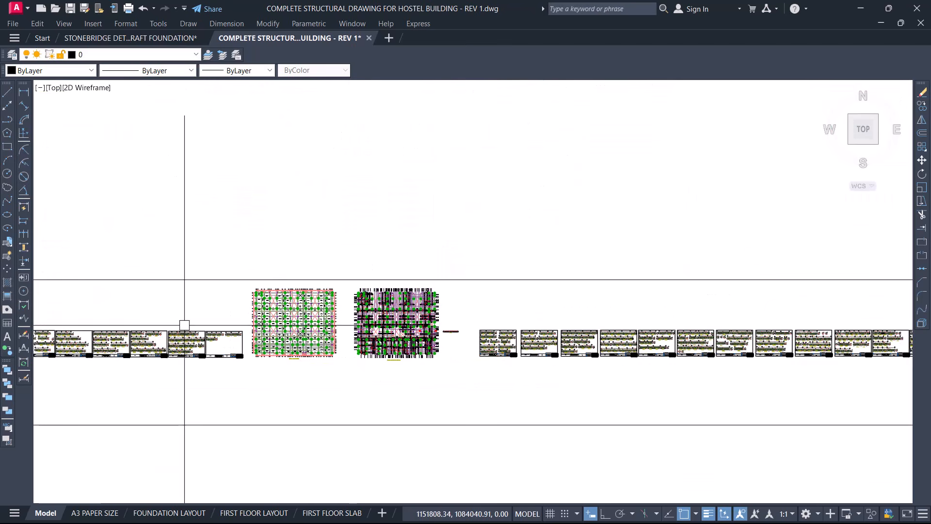
- Examine the roof beam and column layout plan located after the second floor beam detail sheets
{"action": "scroll", "coordinate": [194, 325], "scroll_direction": "down", "scroll_amount": 2}
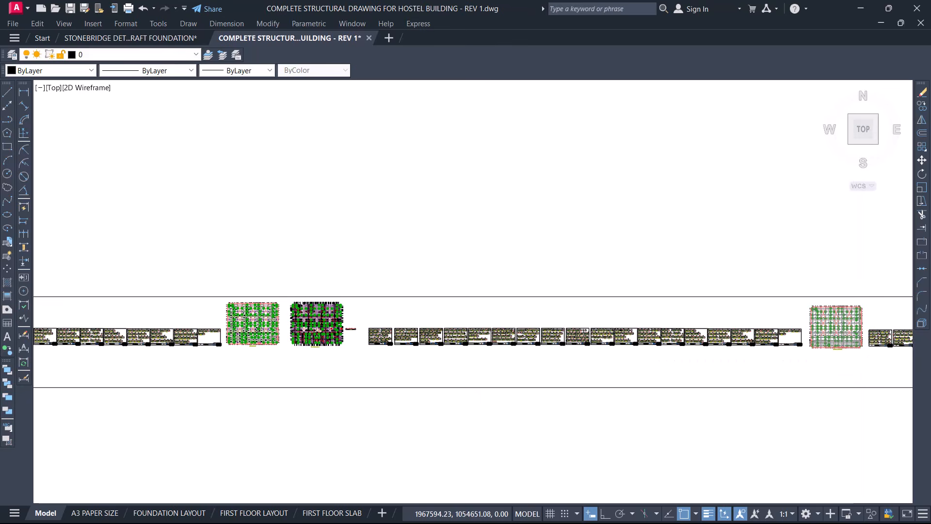
{"action": "scroll", "coordinate": [865, 346], "scroll_direction": "up", "scroll_amount": 8}
{"action": "scroll", "coordinate": [708, 363], "scroll_direction": "up", "scroll_amount": 6}
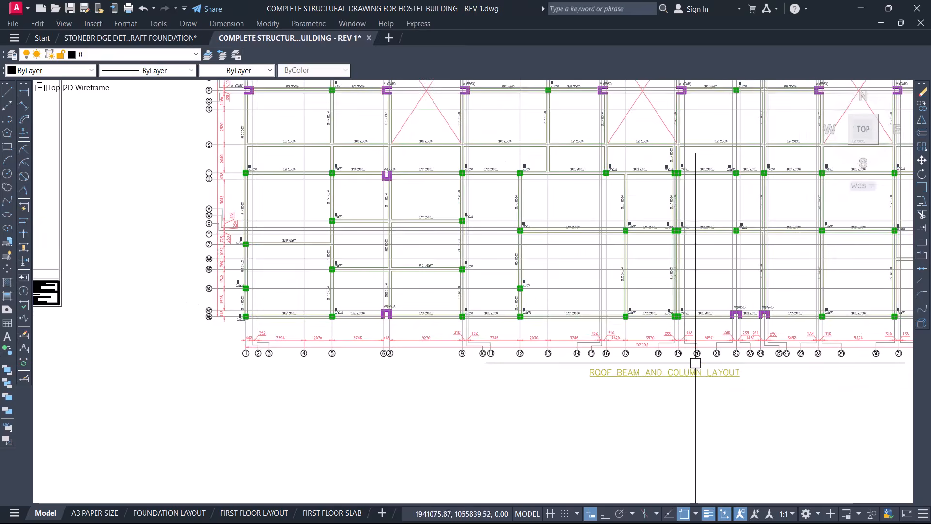
{"action": "scroll", "coordinate": [430, 228], "scroll_direction": "down", "scroll_amount": 7}
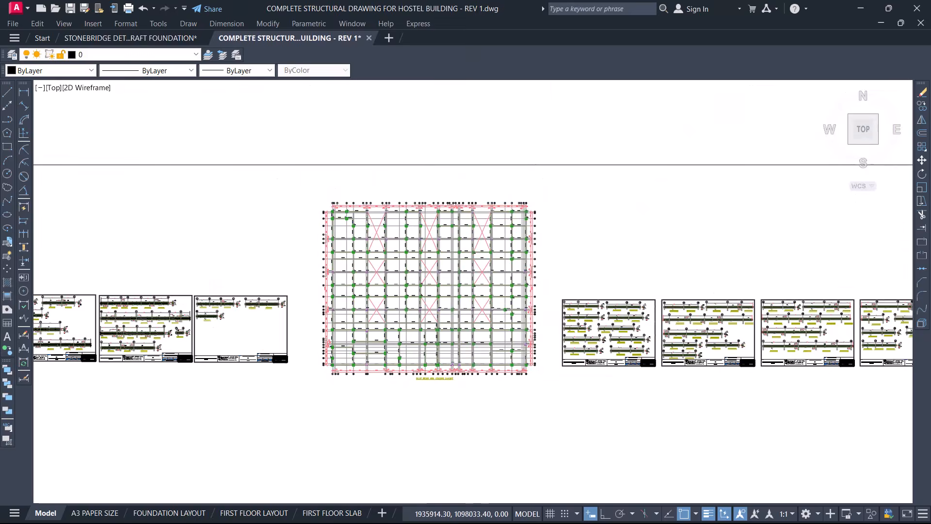
{"action": "scroll", "coordinate": [430, 228], "scroll_direction": "up", "scroll_amount": 6}
{"action": "scroll", "coordinate": [456, 194], "scroll_direction": "down", "scroll_amount": 4}
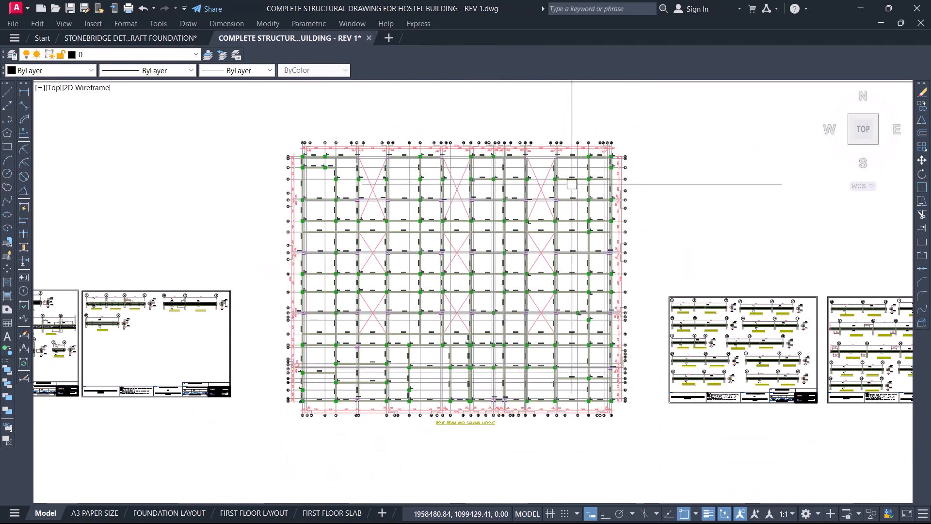
{"action": "scroll", "coordinate": [613, 204], "scroll_direction": "down", "scroll_amount": 2}
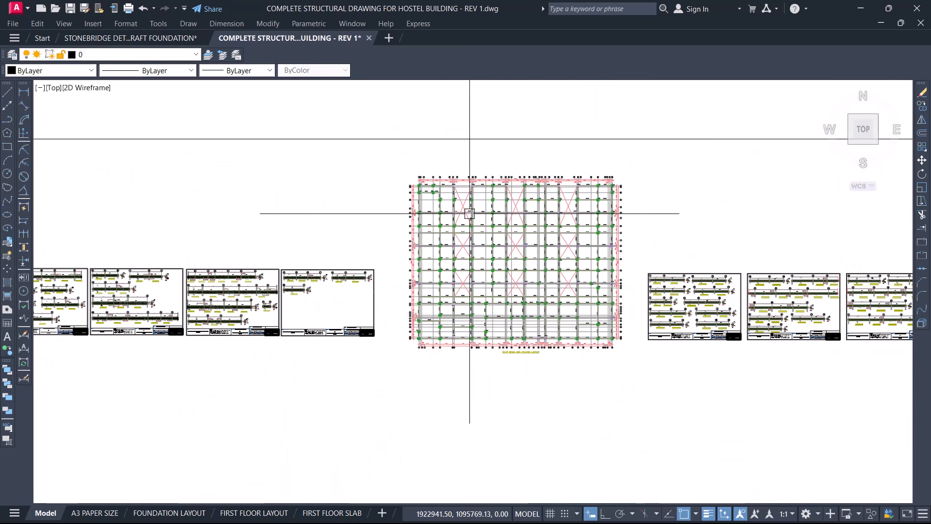
{"action": "scroll", "coordinate": [528, 198], "scroll_direction": "up", "scroll_amount": 2}
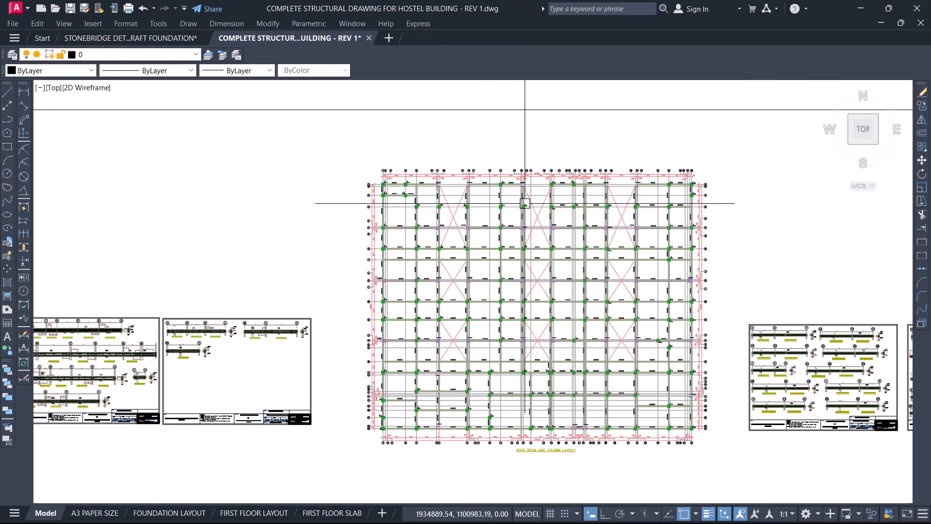
- Survey the whole row of structural drawings to its far end, and return to the first floor plans and detail sheets
{"action": "scroll", "coordinate": [650, 166], "scroll_direction": "down", "scroll_amount": 2}
{"action": "scroll", "coordinate": [696, 226], "scroll_direction": "down", "scroll_amount": 3}
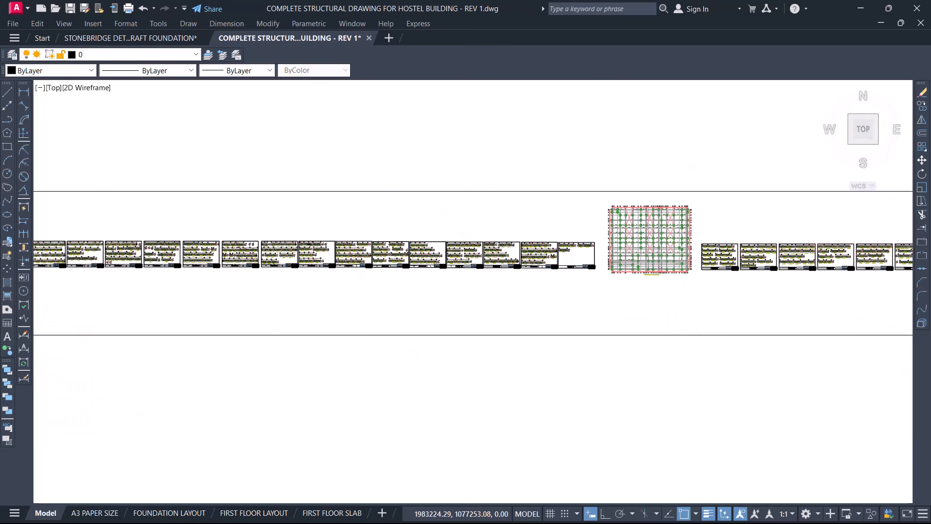
{"action": "scroll", "coordinate": [598, 257], "scroll_direction": "down", "scroll_amount": 2}
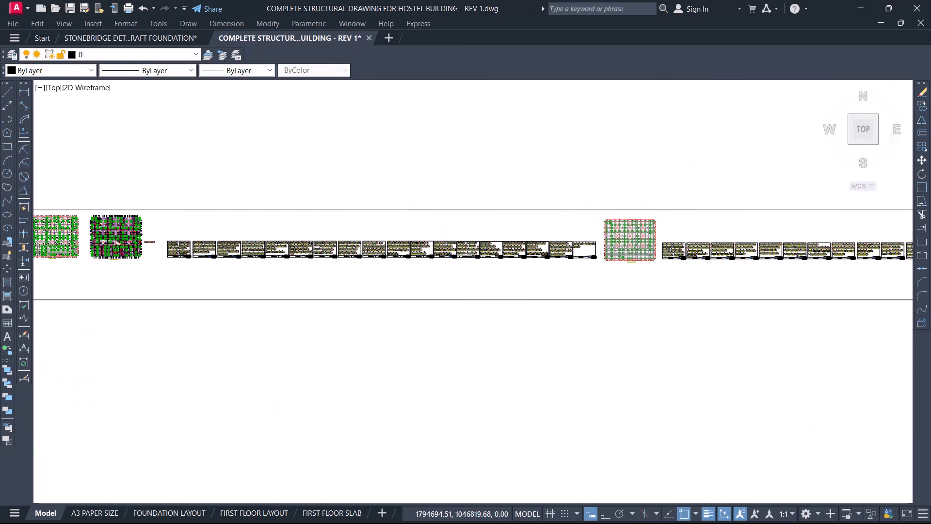
{"action": "scroll", "coordinate": [511, 270], "scroll_direction": "down", "scroll_amount": 2}
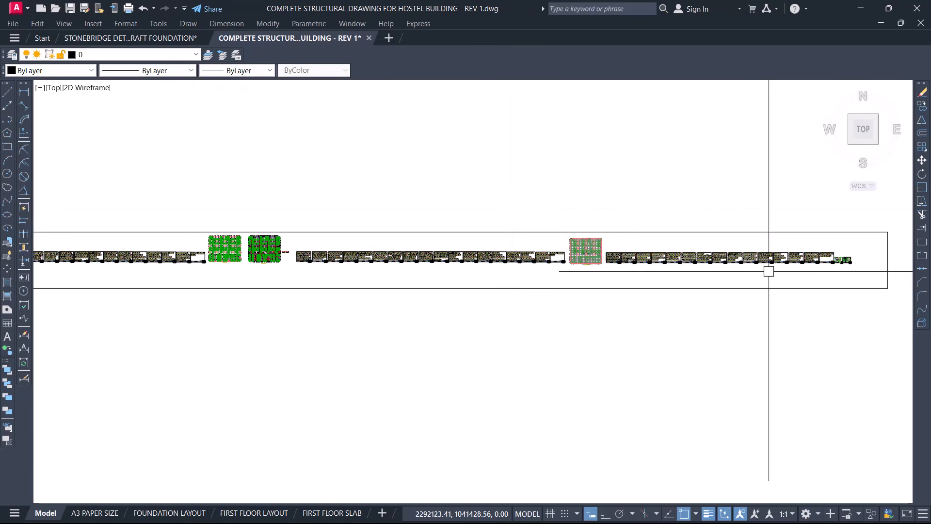
{"action": "scroll", "coordinate": [540, 259], "scroll_direction": "down", "scroll_amount": 2}
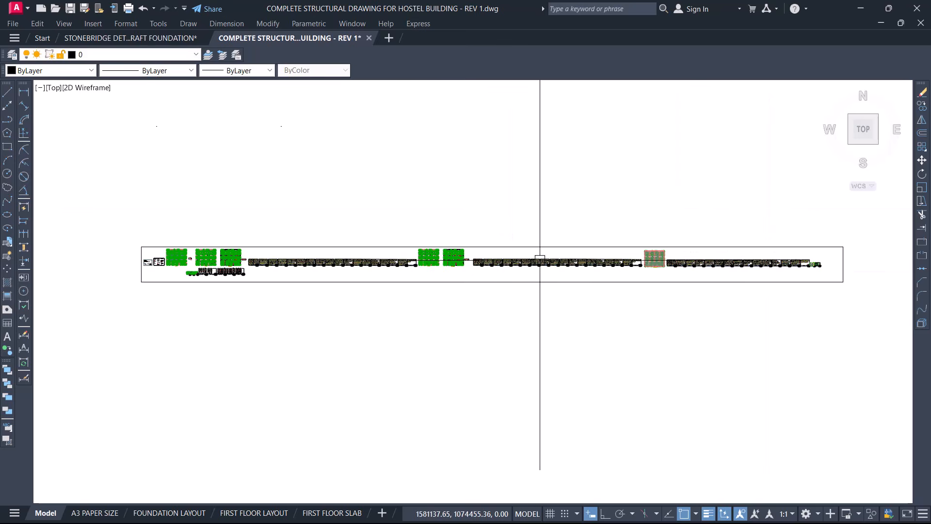
{"action": "scroll", "coordinate": [219, 274], "scroll_direction": "up", "scroll_amount": 4}
{"action": "scroll", "coordinate": [224, 274], "scroll_direction": "up", "scroll_amount": 3}
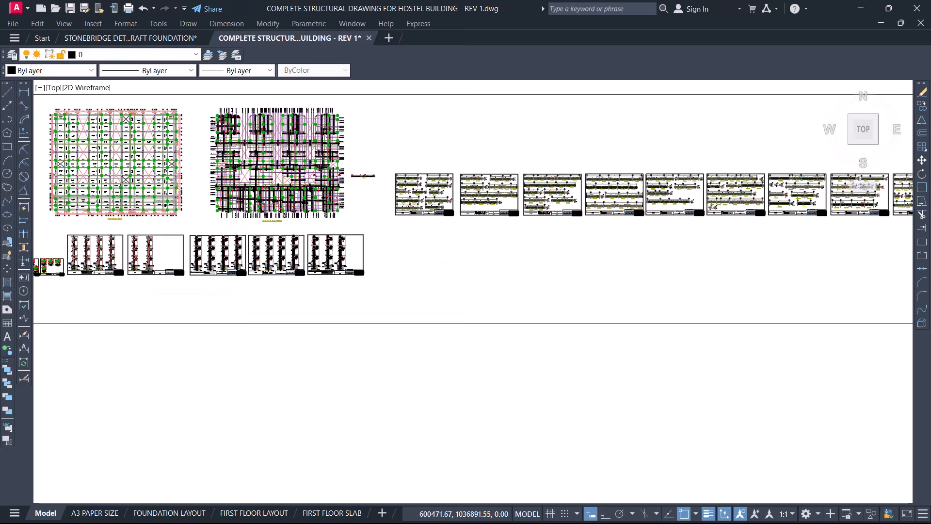
- Examine the RC wall detail sheets below the first floor plans, including Section B and the Wall 1 (W1) foundation detail
{"action": "scroll", "coordinate": [185, 245], "scroll_direction": "up", "scroll_amount": 2}
{"action": "scroll", "coordinate": [169, 240], "scroll_direction": "up", "scroll_amount": 8}
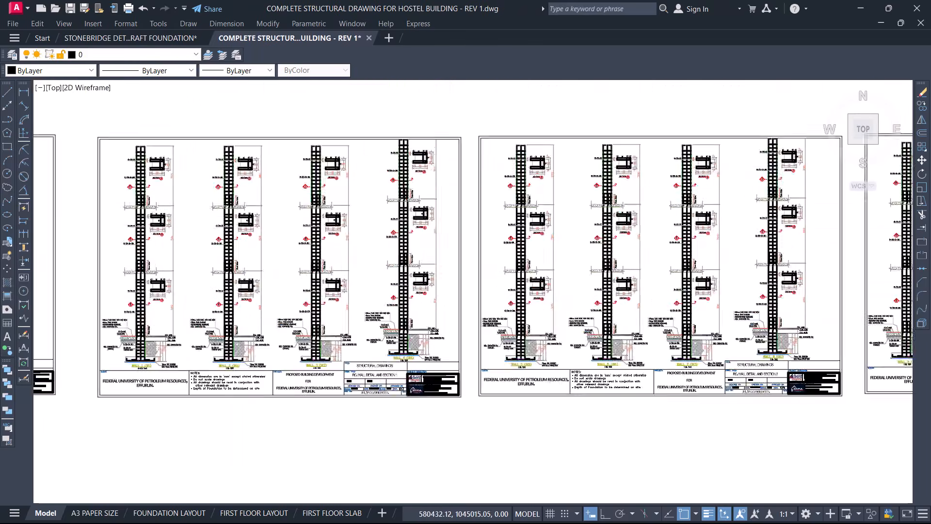
{"action": "scroll", "coordinate": [156, 191], "scroll_direction": "up", "scroll_amount": 2}
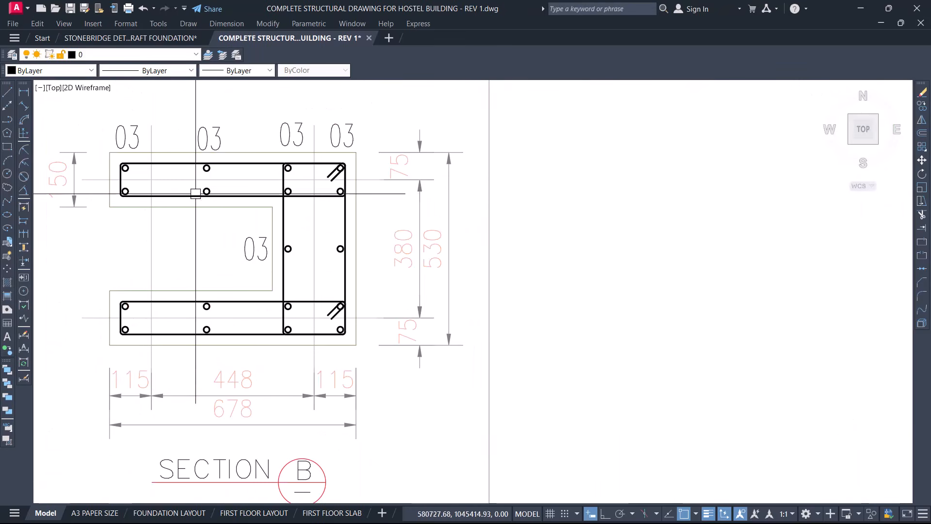
{"action": "scroll", "coordinate": [501, 177], "scroll_direction": "down", "scroll_amount": 3}
{"action": "scroll", "coordinate": [416, 218], "scroll_direction": "down", "scroll_amount": 2}
{"action": "scroll", "coordinate": [416, 218], "scroll_direction": "down", "scroll_amount": 3}
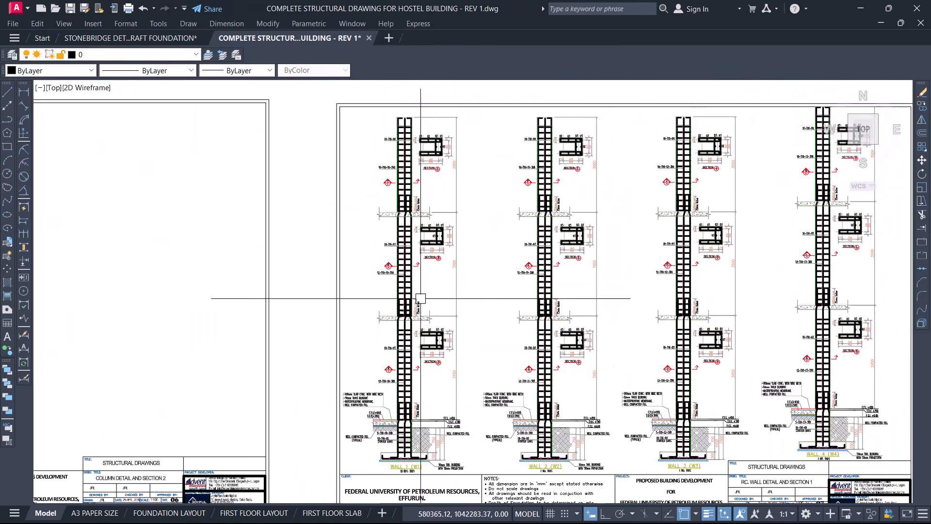
{"action": "scroll", "coordinate": [402, 452], "scroll_direction": "up", "scroll_amount": 4}
{"action": "scroll", "coordinate": [415, 478], "scroll_direction": "up", "scroll_amount": 2}
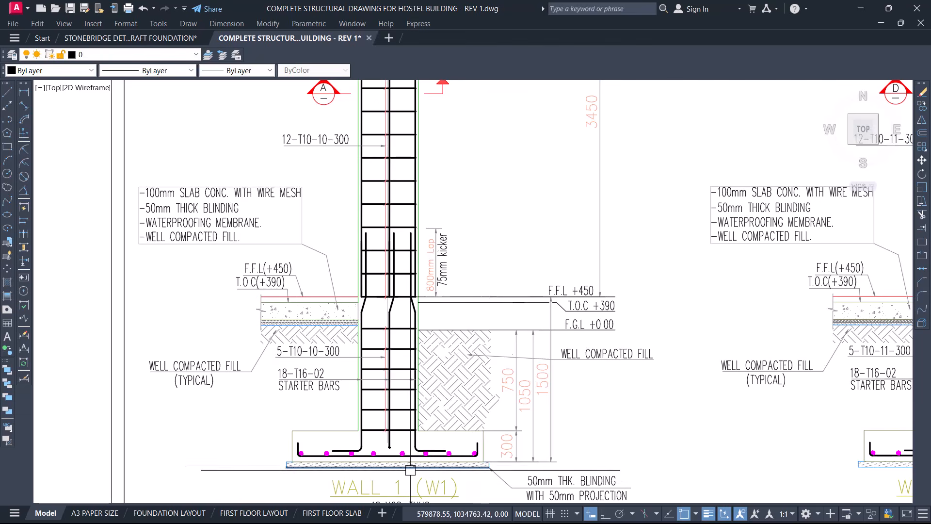
{"action": "scroll", "coordinate": [368, 445], "scroll_direction": "down", "scroll_amount": 8}
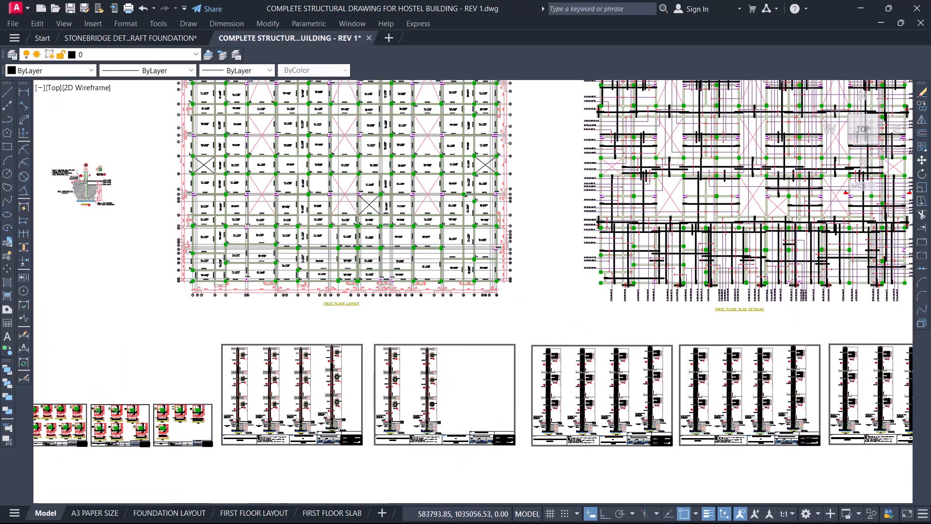
- Examine the first floor layout's slab panels, beams, columns, shear walls and grid dimensions
{"action": "scroll", "coordinate": [419, 348], "scroll_direction": "up", "scroll_amount": 5}
{"action": "scroll", "coordinate": [505, 323], "scroll_direction": "up", "scroll_amount": 7}
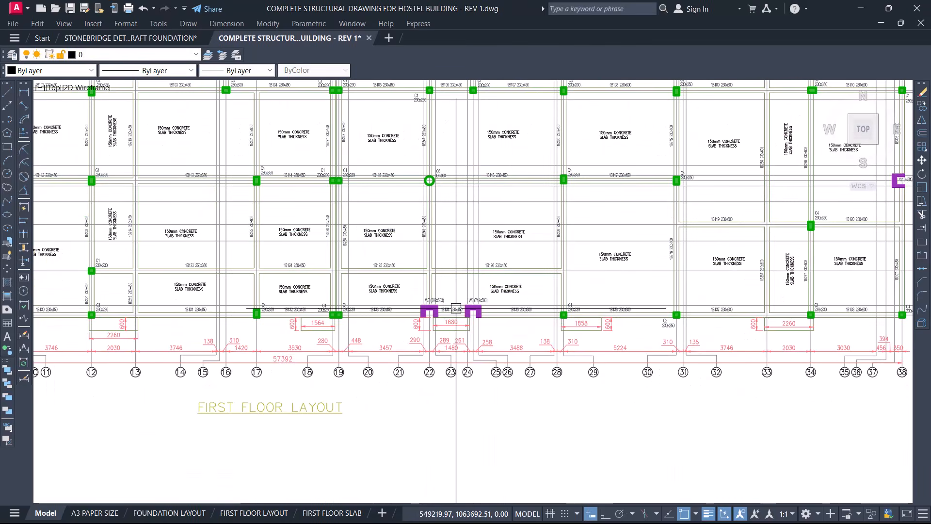
{"action": "scroll", "coordinate": [518, 389], "scroll_direction": "down", "scroll_amount": 3}
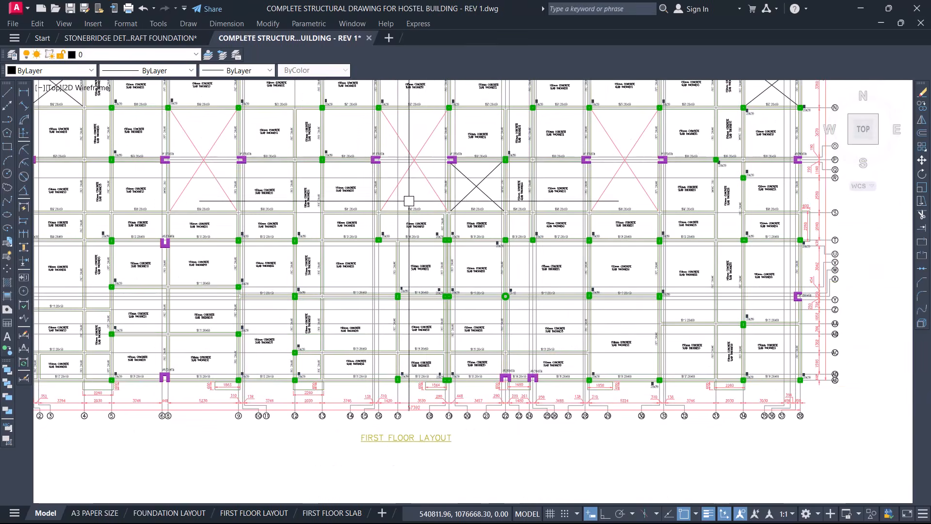
{"action": "scroll", "coordinate": [446, 151], "scroll_direction": "up", "scroll_amount": 6}
{"action": "scroll", "coordinate": [460, 209], "scroll_direction": "down", "scroll_amount": 3}
{"action": "scroll", "coordinate": [303, 205], "scroll_direction": "up", "scroll_amount": 3}
{"action": "scroll", "coordinate": [303, 205], "scroll_direction": "down", "scroll_amount": 3}
{"action": "scroll", "coordinate": [270, 223], "scroll_direction": "down", "scroll_amount": 6}
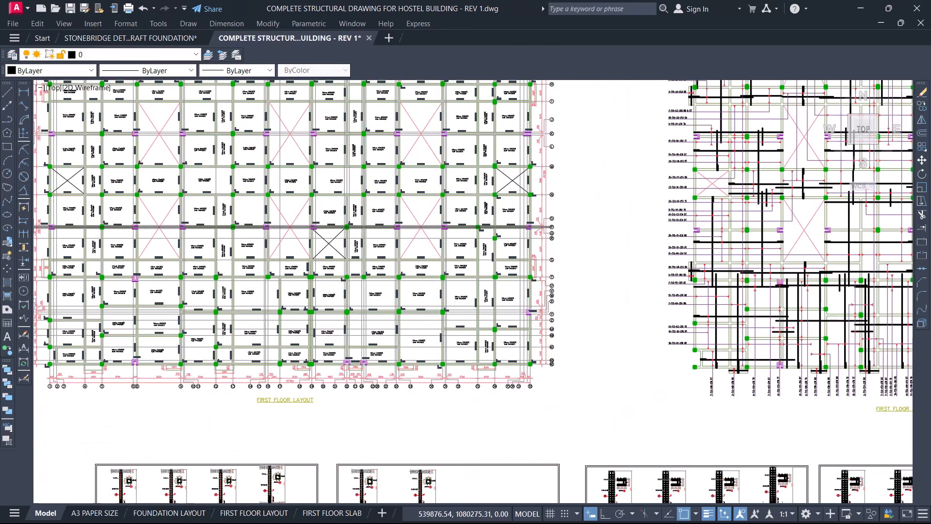
- Examine the reinforcement arrangement in the upper part of the first floor slab detailing
{"action": "scroll", "coordinate": [603, 156], "scroll_direction": "up", "scroll_amount": 4}
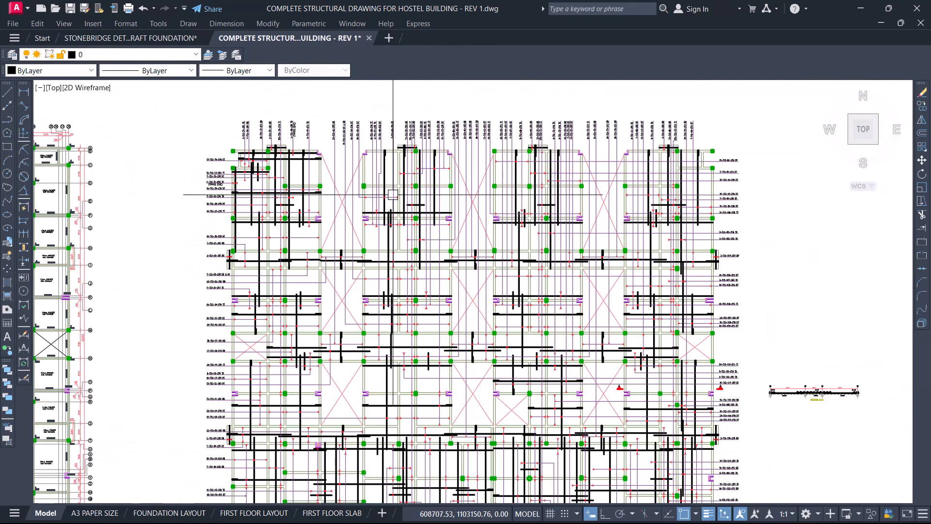
{"action": "scroll", "coordinate": [393, 194], "scroll_direction": "up", "scroll_amount": 2}
{"action": "scroll", "coordinate": [391, 177], "scroll_direction": "down", "scroll_amount": 2}
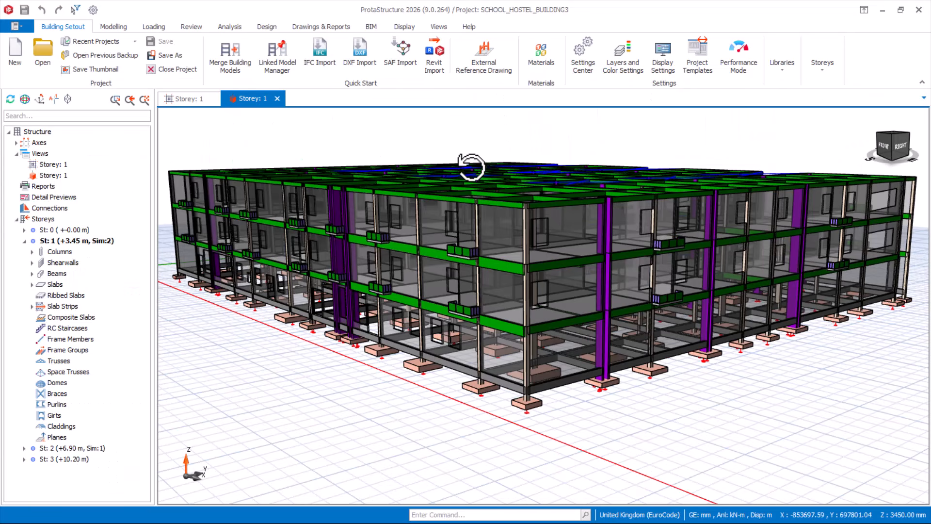
- Switch to ProtaStructure and inspect the hostel building's 3D model from its front corner and from above
{"action": "middle_click_drag", "start_coordinate": [472, 172], "coordinate": [435, 195], "text": "shift"}
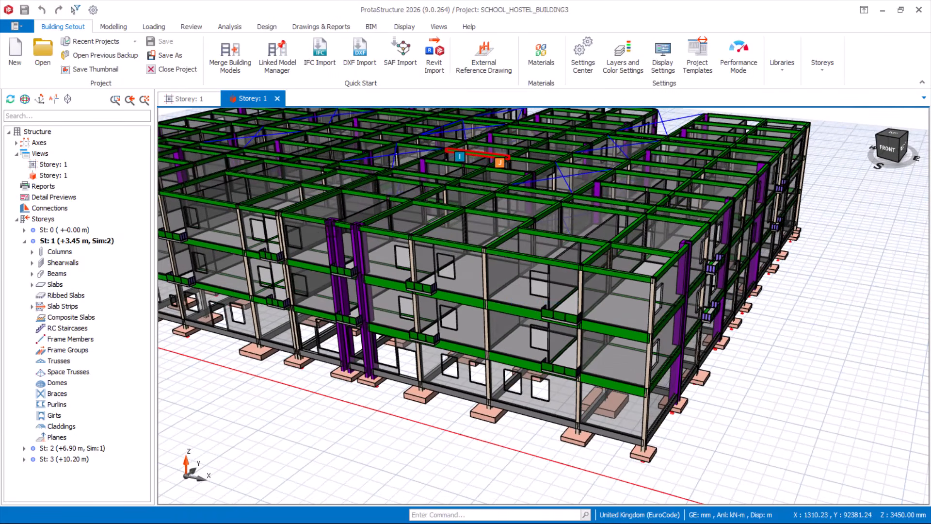
{"action": "scroll", "coordinate": [461, 233], "scroll_direction": "down", "scroll_amount": 1}
{"action": "scroll", "coordinate": [461, 233], "scroll_direction": "down", "scroll_amount": 1}
{"action": "middle_click_drag", "start_coordinate": [470, 272], "coordinate": [585, 192], "text": "shift"}
{"action": "scroll", "coordinate": [603, 289], "scroll_direction": "down", "scroll_amount": 5}
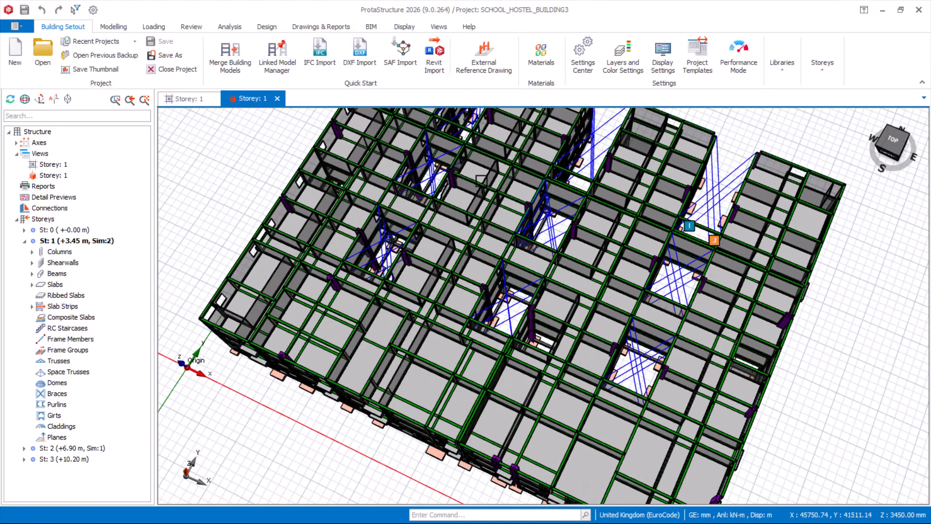
{"action": "middle_click_drag", "start_coordinate": [481, 180], "coordinate": [531, 228]}
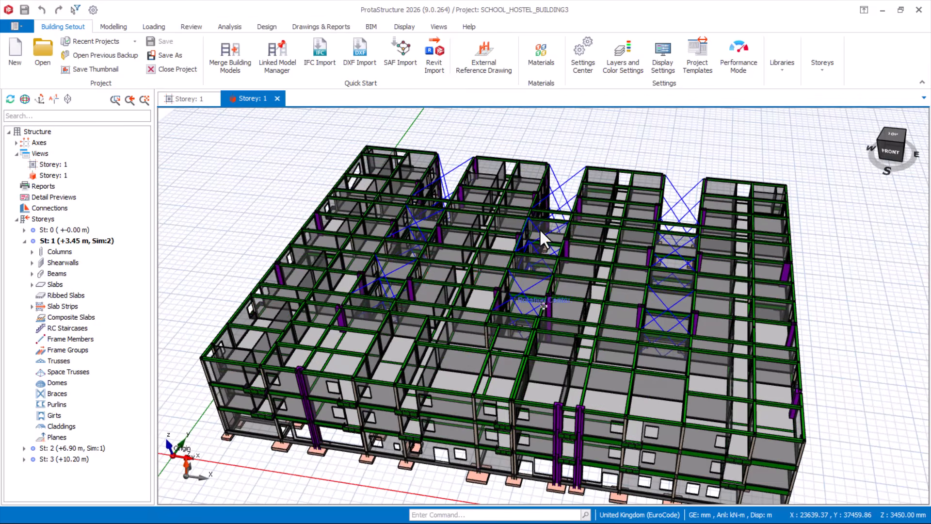
- Inspect the 3D model's roof-level framing up close, and orbit back to a corner view of the whole building
{"action": "scroll", "coordinate": [558, 309], "scroll_direction": "up", "scroll_amount": 3}
{"action": "scroll", "coordinate": [558, 309], "scroll_direction": "down", "scroll_amount": 5}
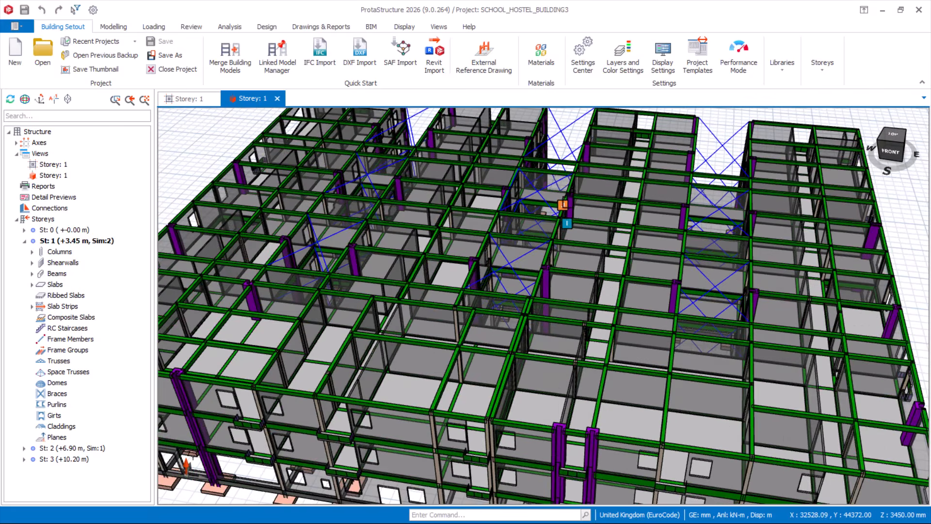
{"action": "middle_click_drag", "start_coordinate": [560, 197], "coordinate": [599, 173], "text": "shift"}
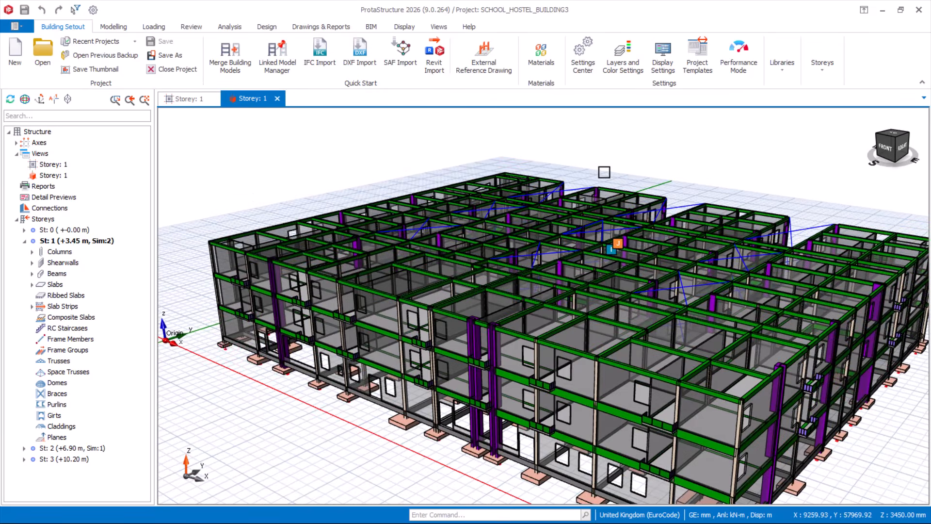
{"action": "scroll", "coordinate": [460, 175], "scroll_direction": "down", "scroll_amount": 3}
{"action": "scroll", "coordinate": [446, 156], "scroll_direction": "up", "scroll_amount": 2}
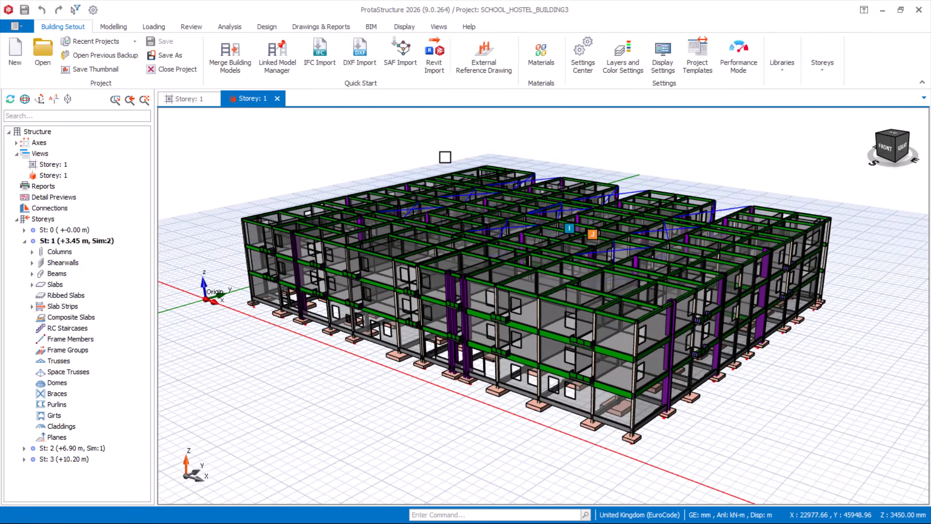
{"action": "scroll", "coordinate": [445, 156], "scroll_direction": "up", "scroll_amount": 2}
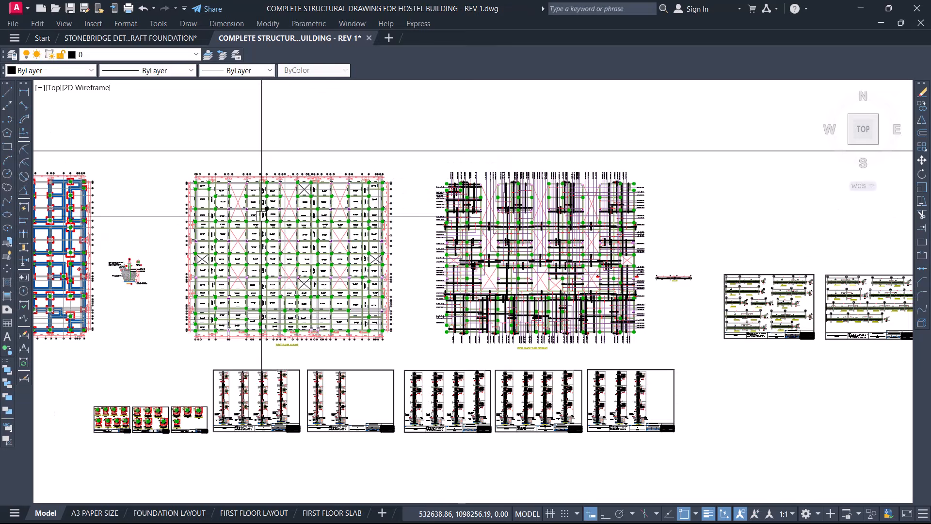
- Switch back to AutoCAD and compare the first floor layout's voids and shear walls with the adjacent slab detailing
{"action": "scroll", "coordinate": [258, 217], "scroll_direction": "up", "scroll_amount": 5}
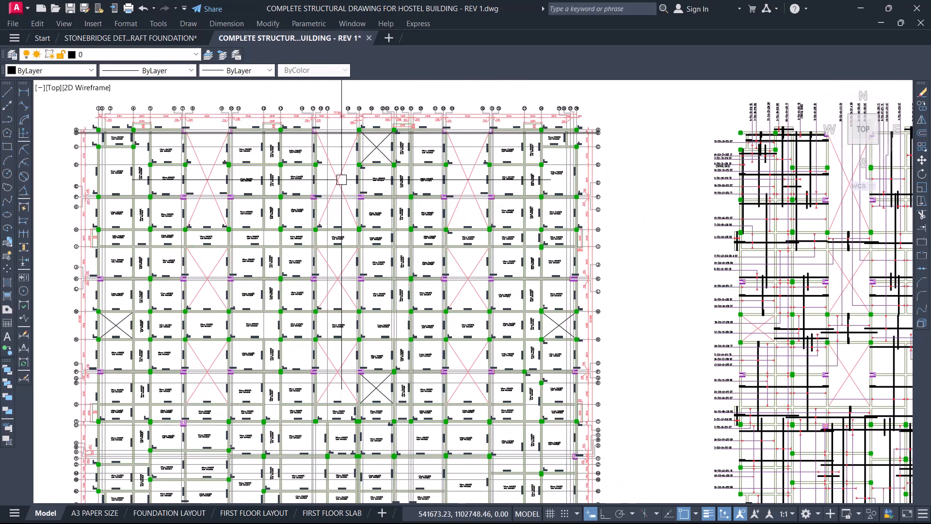
{"action": "scroll", "coordinate": [338, 290], "scroll_direction": "up", "scroll_amount": 3}
{"action": "scroll", "coordinate": [339, 281], "scroll_direction": "down", "scroll_amount": 3}
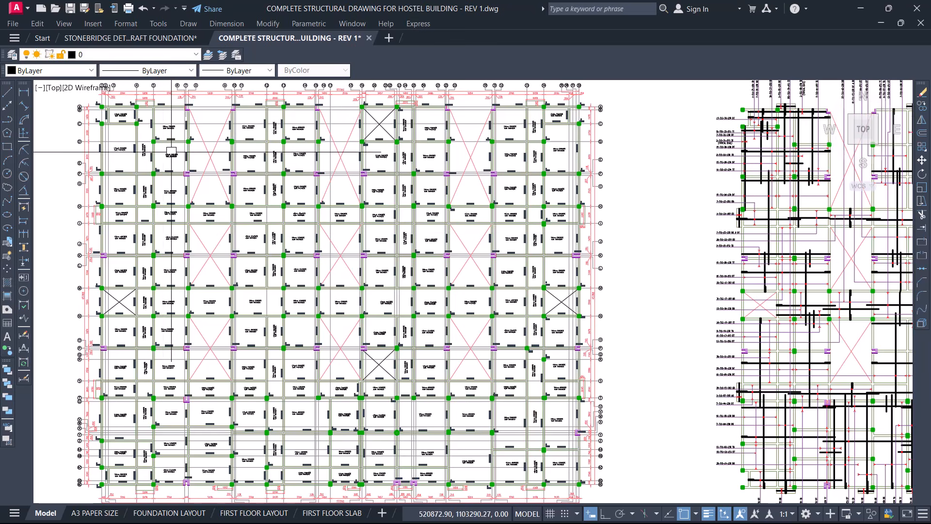
{"action": "scroll", "coordinate": [221, 201], "scroll_direction": "up", "scroll_amount": 4}
{"action": "scroll", "coordinate": [225, 197], "scroll_direction": "down", "scroll_amount": 7}
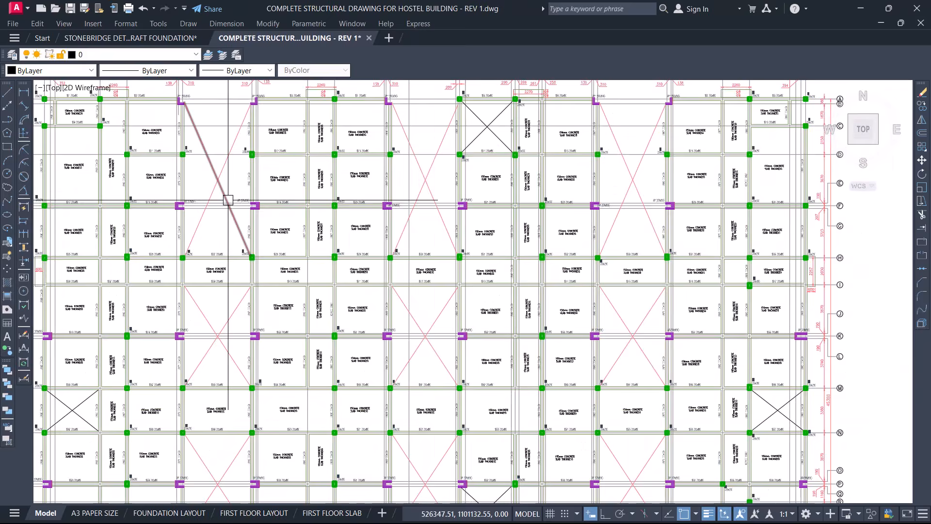
{"action": "scroll", "coordinate": [655, 270], "scroll_direction": "up", "scroll_amount": 2}
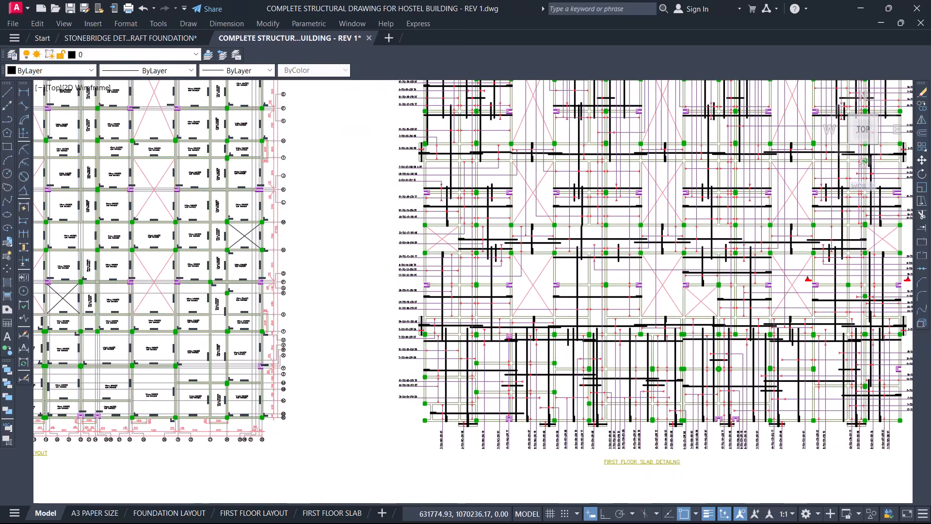
{"action": "scroll", "coordinate": [655, 271], "scroll_direction": "down", "scroll_amount": 5}
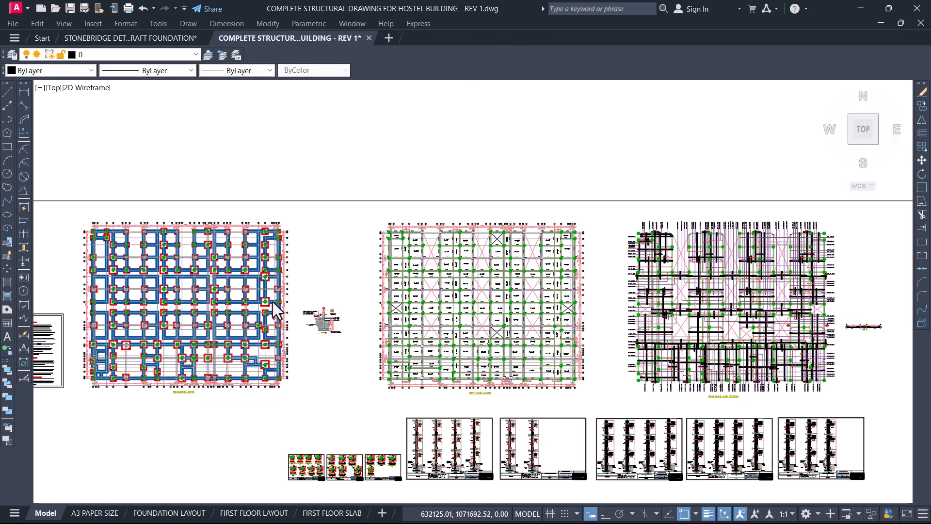
- Review the foundation layout alongside the general notes, first floor plans and detail sheets, leaving nothing selected
{"action": "right_click", "coordinate": [378, 333]}
{"action": "scroll", "coordinate": [531, 331], "scroll_direction": "down", "scroll_amount": 1}
{"action": "left_click", "coordinate": [318, 264]}
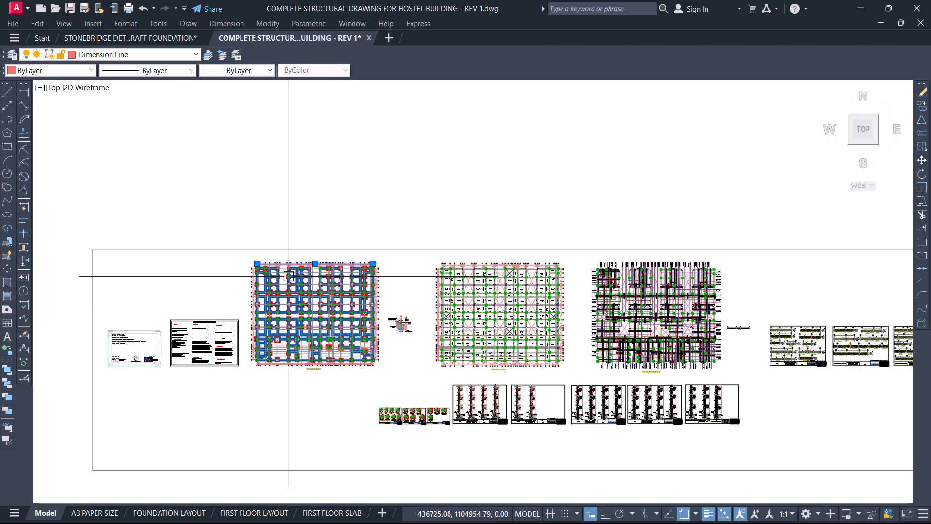
{"action": "key", "text": "Escape"}
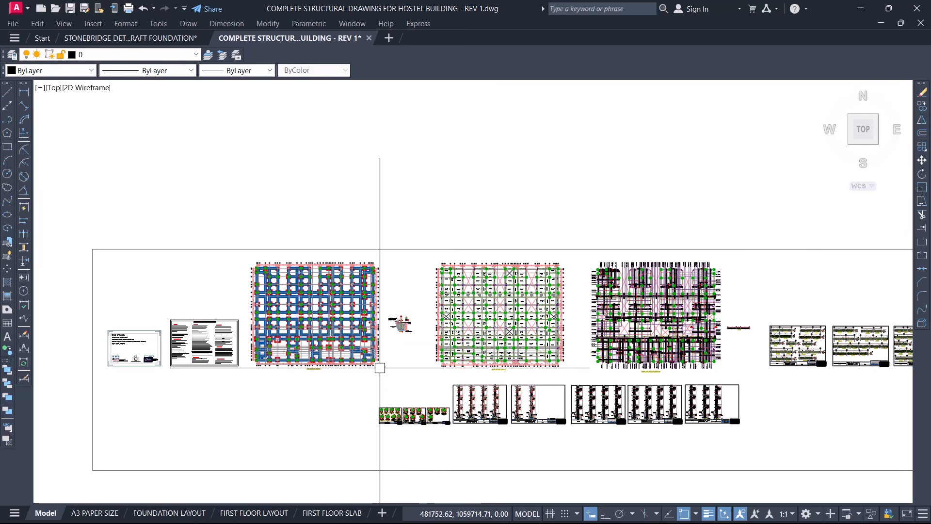
{"action": "scroll", "coordinate": [342, 330], "scroll_direction": "up", "scroll_amount": 6}
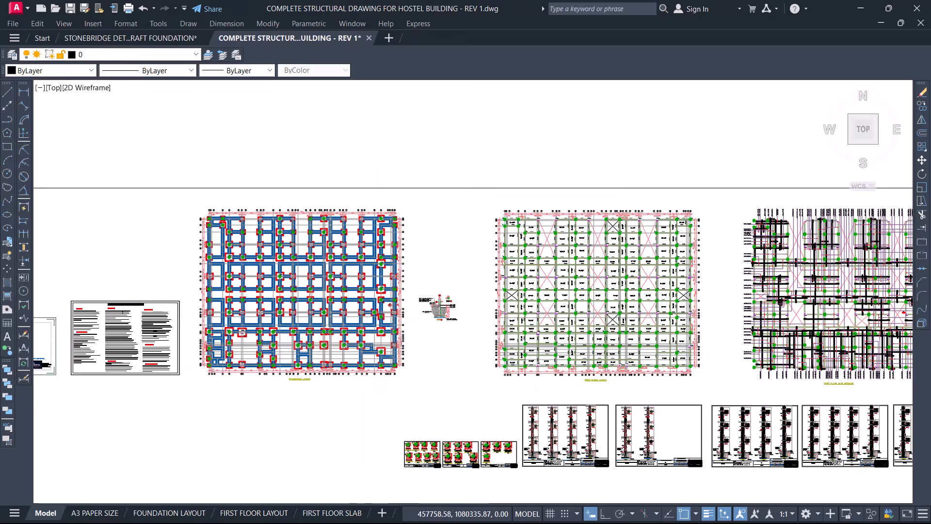
{"action": "scroll", "coordinate": [334, 241], "scroll_direction": "down", "scroll_amount": 5}
{"action": "scroll", "coordinate": [266, 315], "scroll_direction": "up", "scroll_amount": 3}
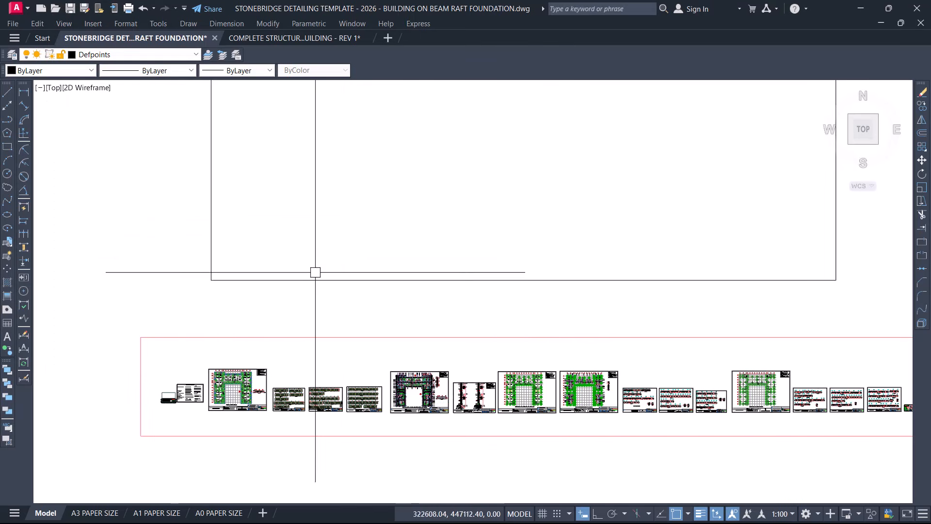
- Survey the Stonebridge detailing template's row of sample sheets and preview its A3, A1 and A0 paper size layouts
{"action": "mouse_move", "coordinate": [422, 217]}
{"action": "middle_mouse_down"}
{"action": "mouse_move", "coordinate": [390, 205]}
{"action": "mouse_move", "coordinate": [360, 220]}
{"action": "middle_mouse_up"}
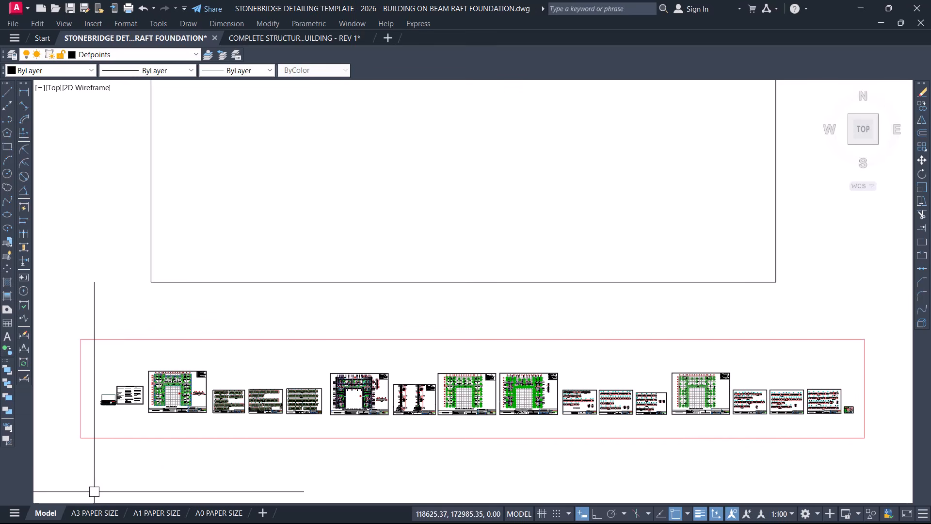
{"action": "mouse_move", "coordinate": [91, 517]}
{"action": "mouse_move", "coordinate": [165, 517]}
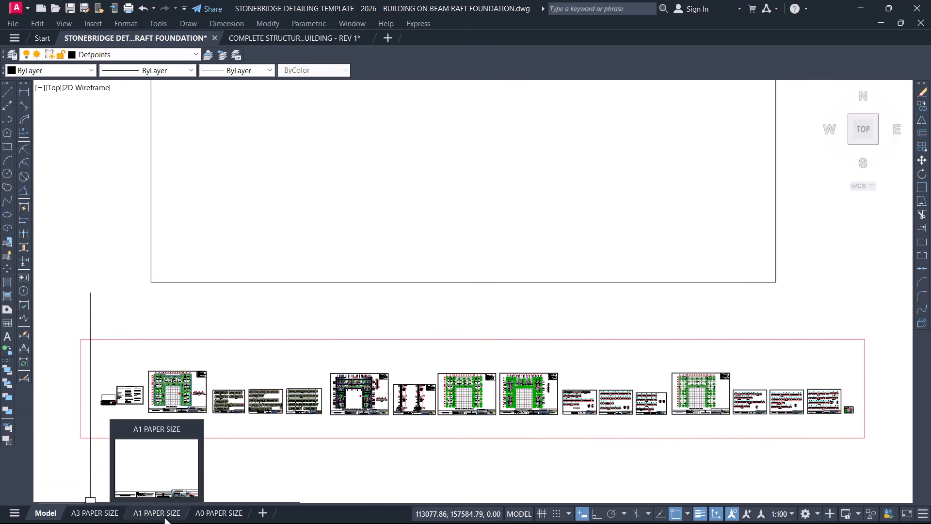
{"action": "mouse_move", "coordinate": [205, 516]}
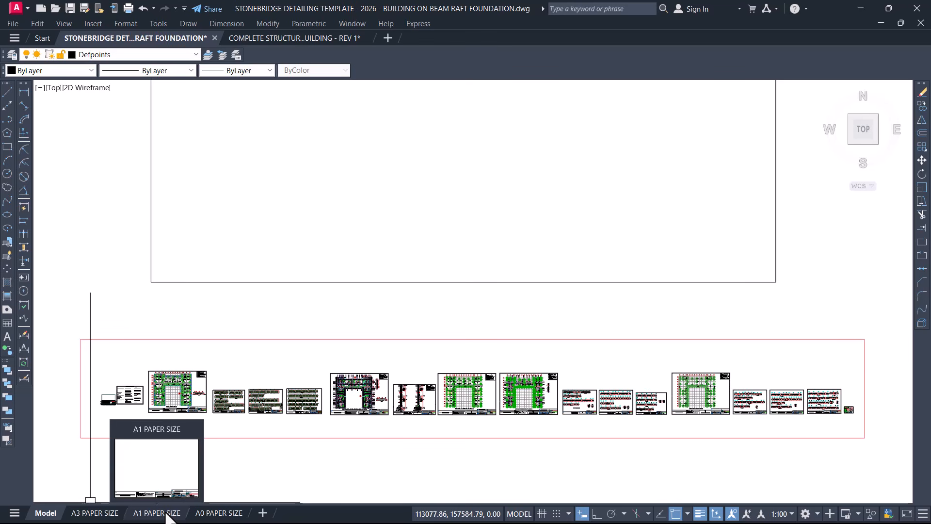
{"action": "mouse_move", "coordinate": [239, 519]}
- Review the foundation and first floor layouts in the hostel structural drawing, and return to the Stonebridge detailing template
{"action": "left_click", "coordinate": [253, 36]}
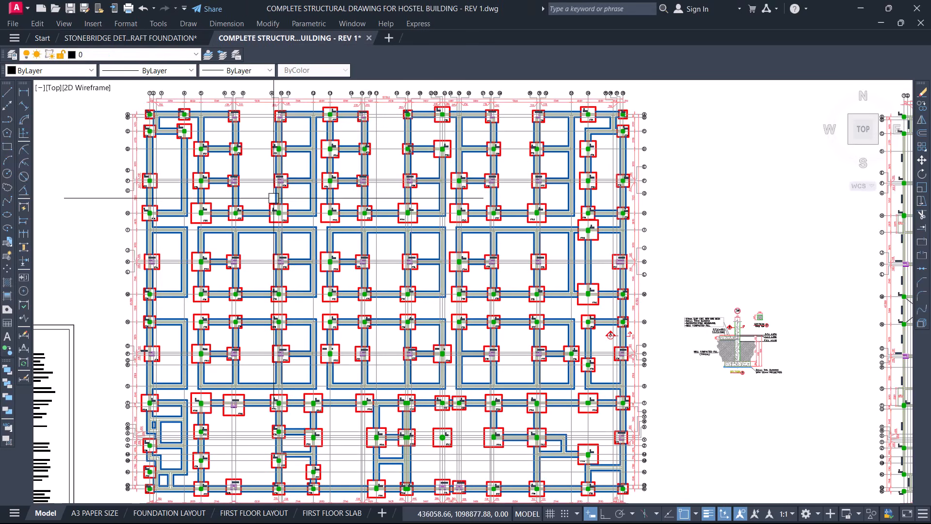
{"action": "scroll", "coordinate": [281, 189], "scroll_direction": "down", "scroll_amount": 4}
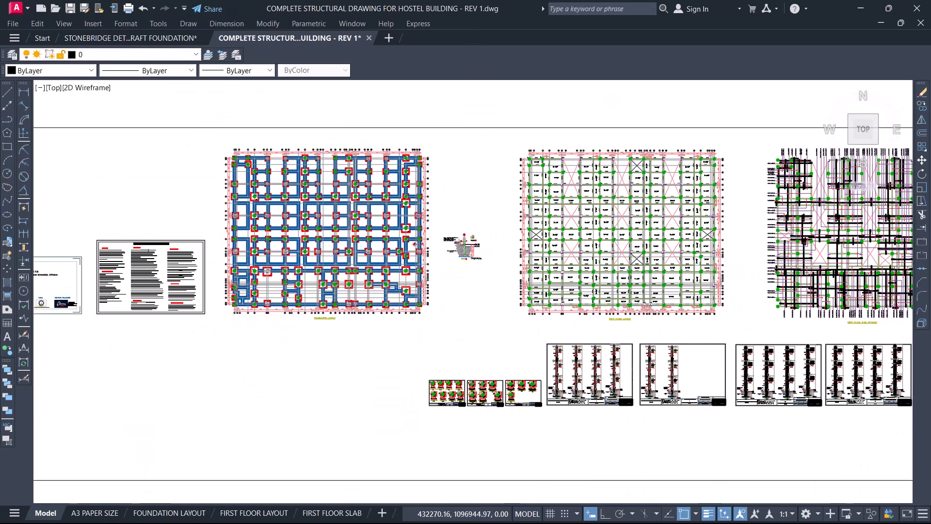
{"action": "scroll", "coordinate": [271, 201], "scroll_direction": "down", "scroll_amount": 2}
{"action": "scroll", "coordinate": [685, 206], "scroll_direction": "up", "scroll_amount": 2}
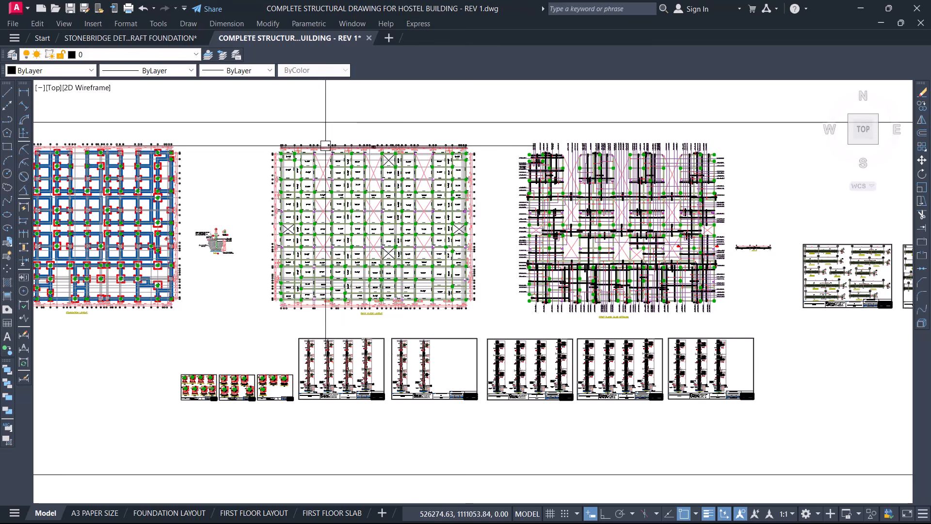
{"action": "scroll", "coordinate": [326, 145], "scroll_direction": "up", "scroll_amount": 2}
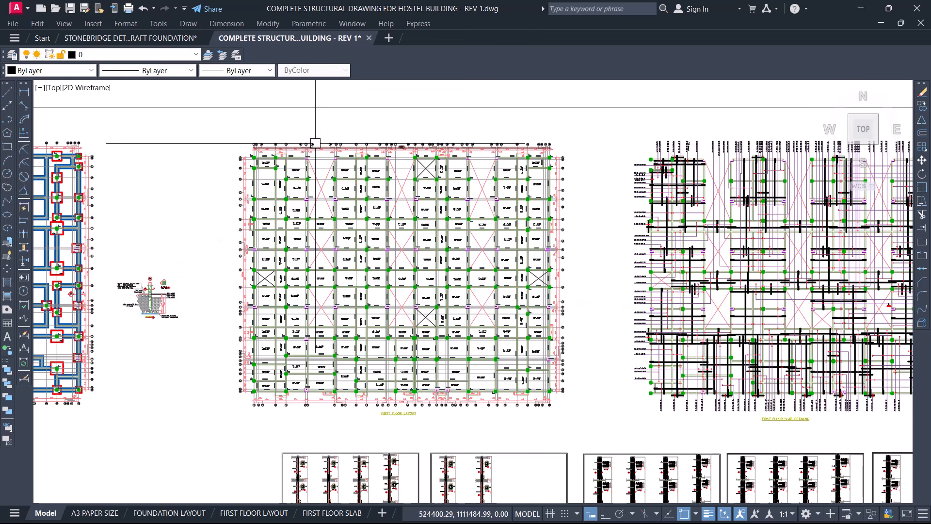
{"action": "mouse_move", "coordinate": [316, 143]}
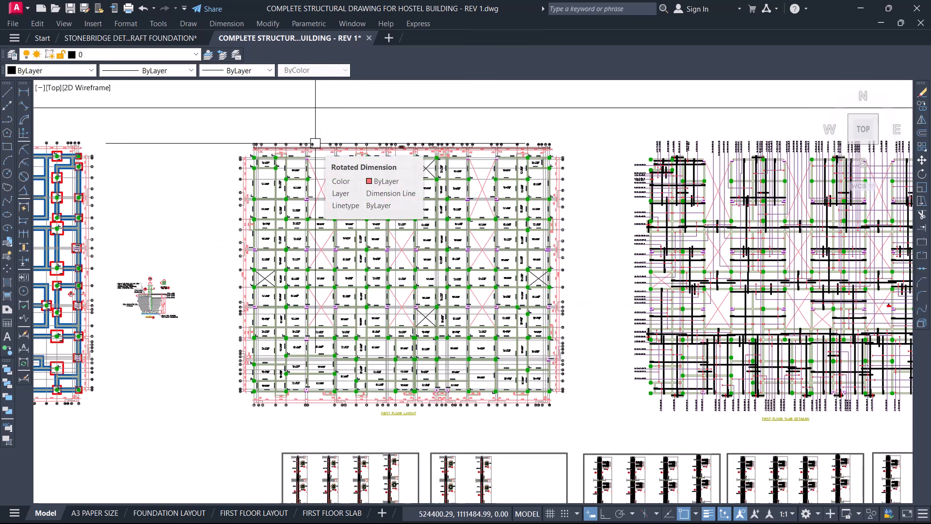
{"action": "key", "text": "ctrl+Tab"}
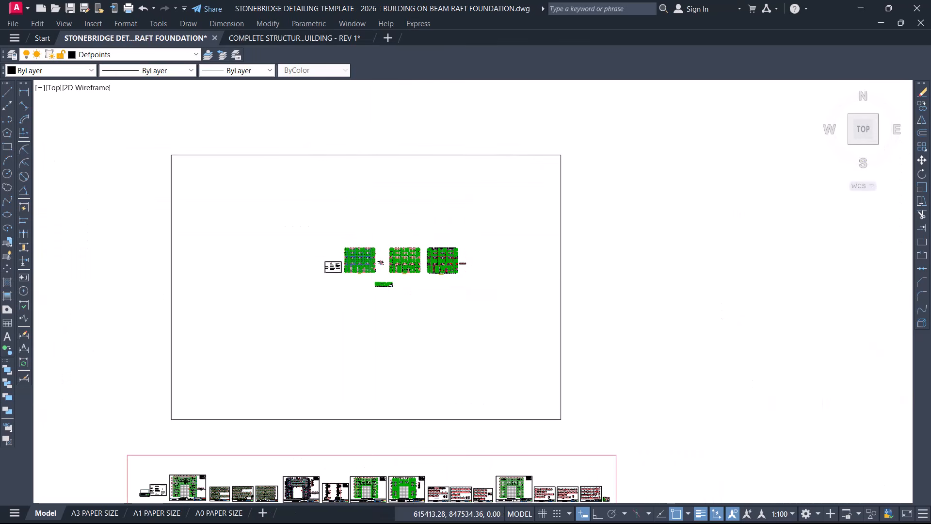
- Examine the copied structural drawings inside the template's model-space frame, including the general construction notes beside the foundation layout
{"action": "scroll", "coordinate": [372, 262], "scroll_direction": "down", "scroll_amount": 2}
{"action": "scroll", "coordinate": [364, 255], "scroll_direction": "up", "scroll_amount": 8}
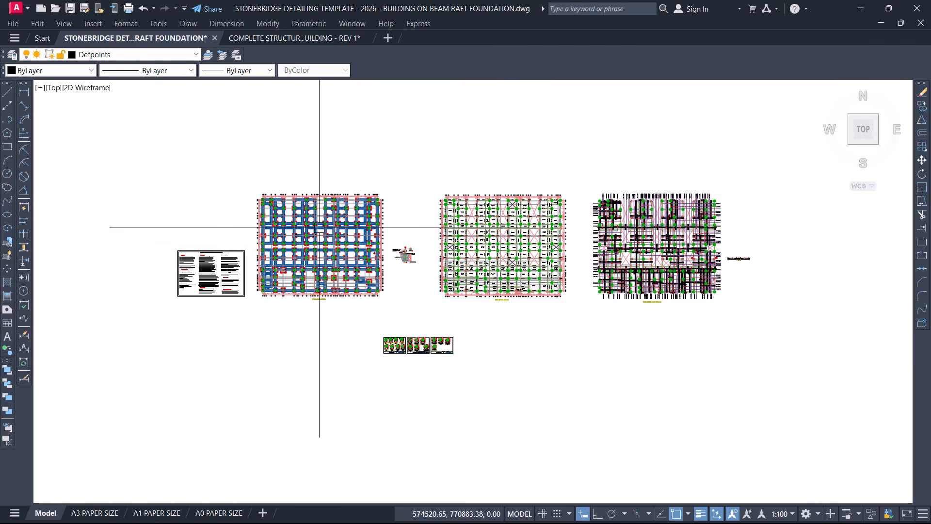
{"action": "scroll", "coordinate": [316, 228], "scroll_direction": "up", "scroll_amount": 1}
{"action": "scroll", "coordinate": [353, 187], "scroll_direction": "down", "scroll_amount": 5}
{"action": "scroll", "coordinate": [369, 194], "scroll_direction": "down", "scroll_amount": 3}
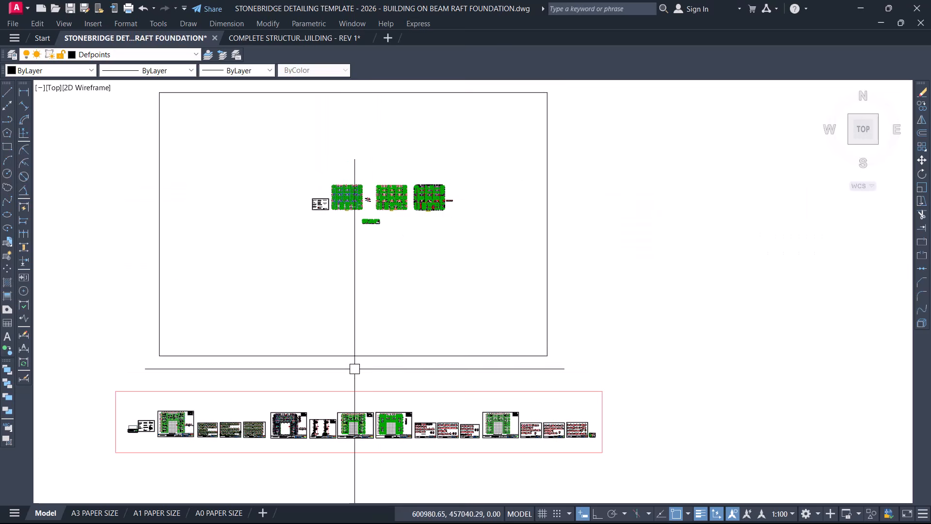
{"action": "scroll", "coordinate": [370, 189], "scroll_direction": "up", "scroll_amount": 5}
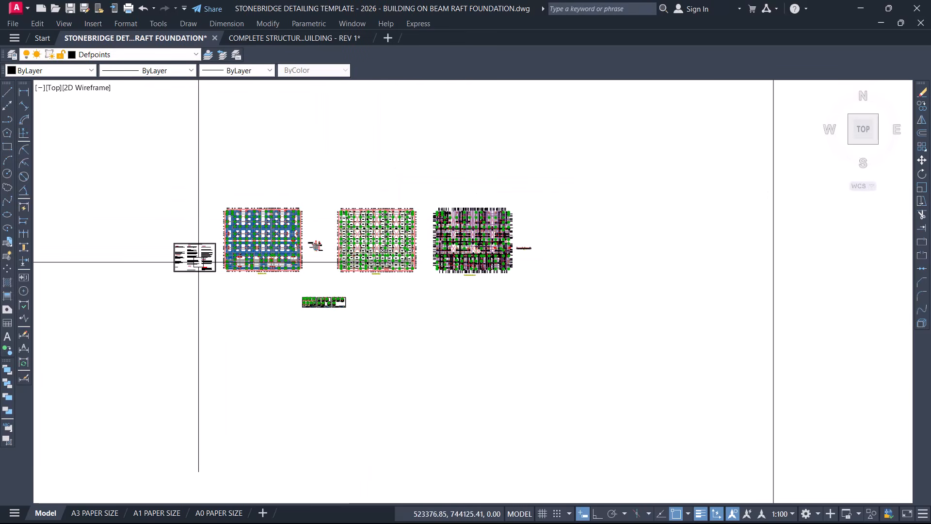
{"action": "scroll", "coordinate": [195, 254], "scroll_direction": "up", "scroll_amount": 7}
{"action": "scroll", "coordinate": [150, 190], "scroll_direction": "up", "scroll_amount": 3}
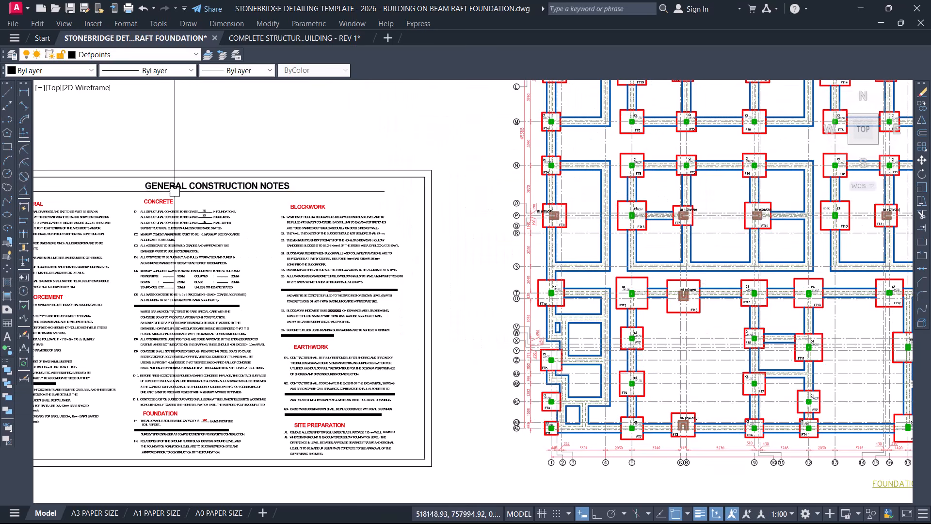
{"action": "scroll", "coordinate": [135, 207], "scroll_direction": "down", "scroll_amount": 3}
{"action": "scroll", "coordinate": [177, 225], "scroll_direction": "down", "scroll_amount": 1}
- Inspect the first floor layout's beams, columns and slab panels, and the reinforcement callouts on the first floor slab detailing
{"action": "middle_click_drag", "start_coordinate": [460, 179], "coordinate": [191, 244]}
{"action": "scroll", "coordinate": [207, 228], "scroll_direction": "down", "scroll_amount": 2}
{"action": "scroll", "coordinate": [452, 223], "scroll_direction": "up", "scroll_amount": 6}
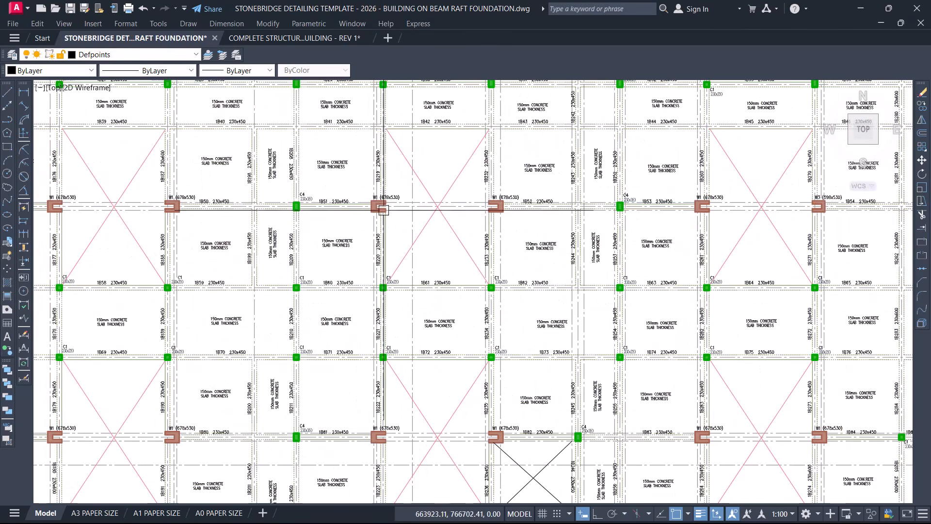
{"action": "scroll", "coordinate": [335, 198], "scroll_direction": "down", "scroll_amount": 4}
{"action": "scroll", "coordinate": [295, 200], "scroll_direction": "down", "scroll_amount": 1}
{"action": "middle_click_drag", "start_coordinate": [741, 205], "coordinate": [469, 220]}
{"action": "scroll", "coordinate": [458, 194], "scroll_direction": "up", "scroll_amount": 1}
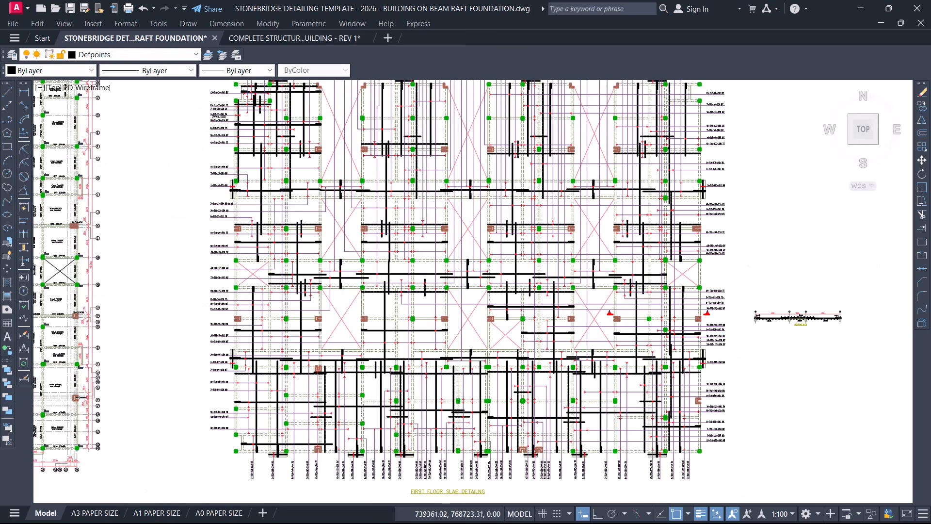
{"action": "scroll", "coordinate": [435, 141], "scroll_direction": "down", "scroll_amount": 3}
{"action": "scroll", "coordinate": [412, 130], "scroll_direction": "up", "scroll_amount": 5}
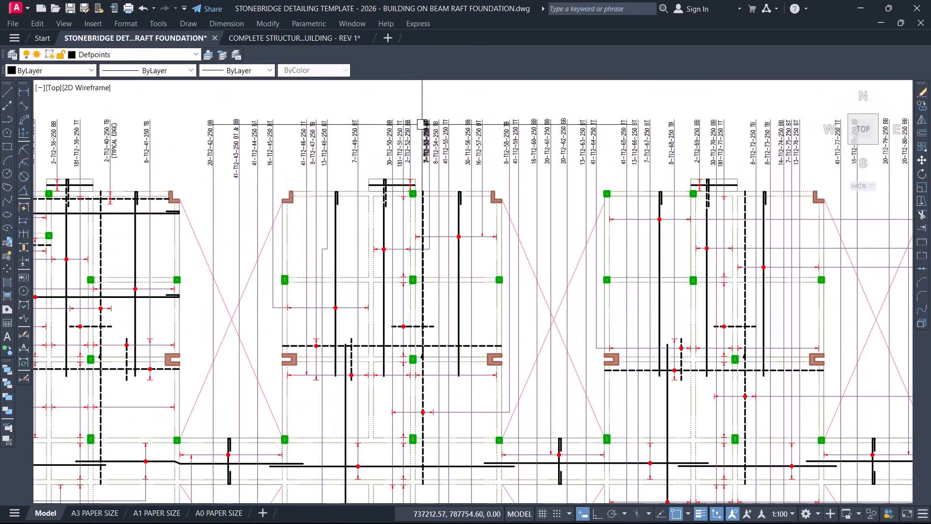
{"action": "scroll", "coordinate": [427, 97], "scroll_direction": "down", "scroll_amount": 4}
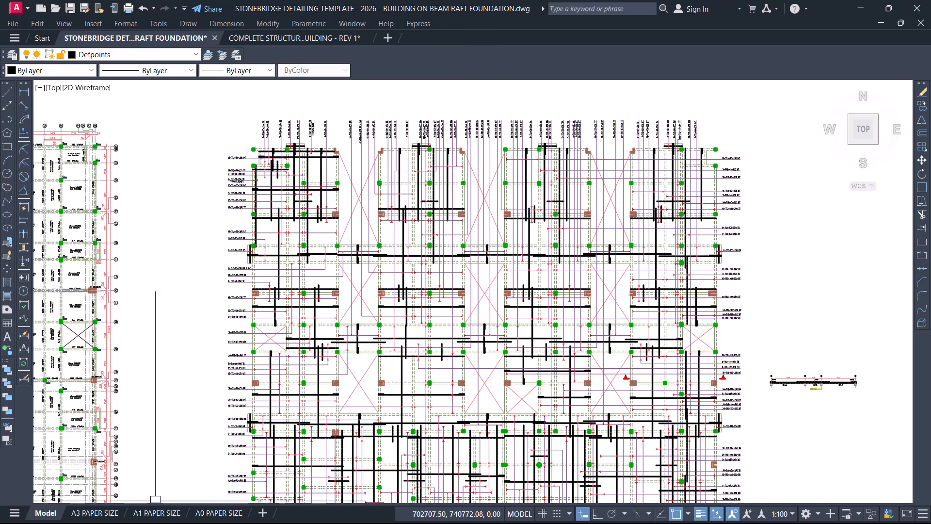
- Compare the blank title-block sheets of the A1, A0 and A3 paper size layouts
{"action": "left_click", "coordinate": [154, 513]}
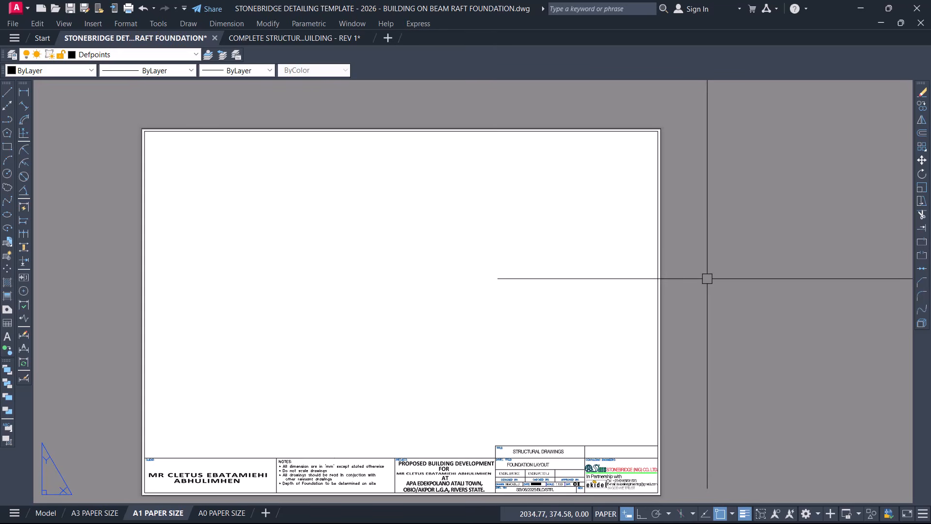
{"action": "middle_click_drag", "start_coordinate": [381, 262], "coordinate": [388, 220]}
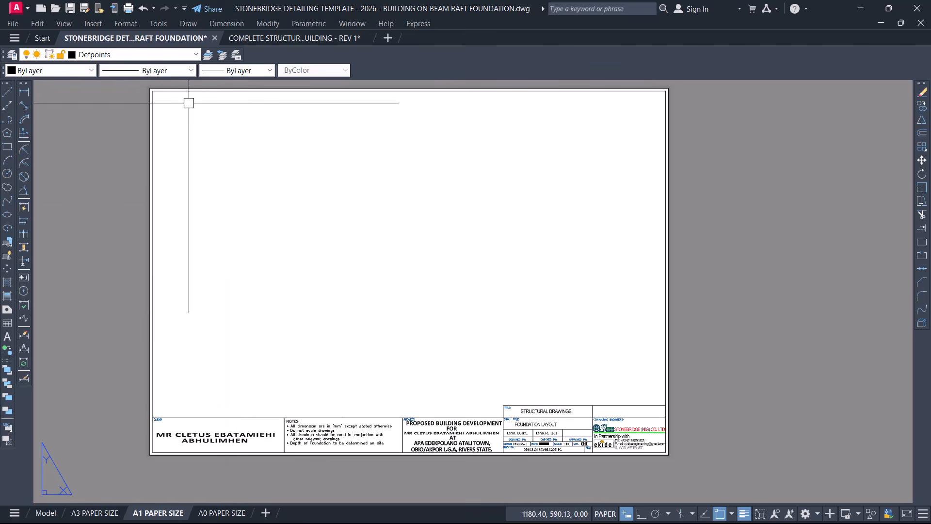
{"action": "left_click", "coordinate": [216, 513]}
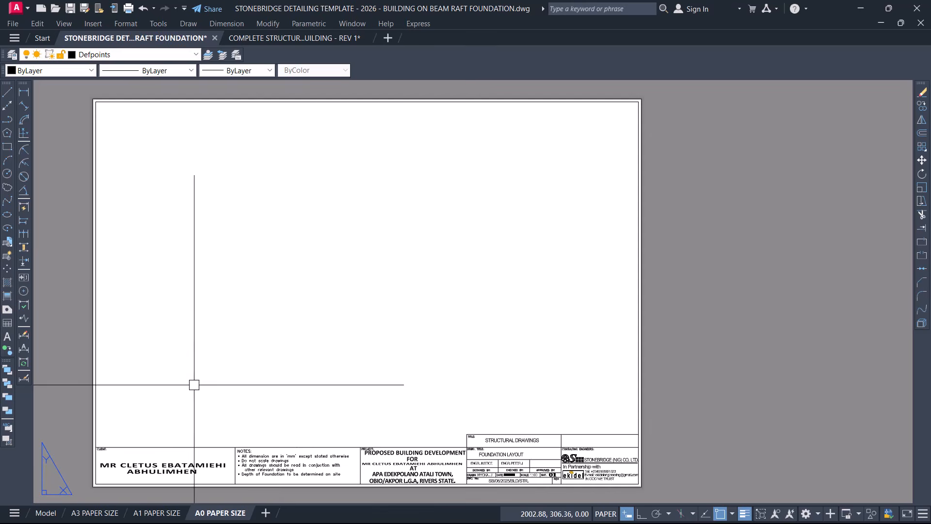
{"action": "left_click", "coordinate": [85, 516]}
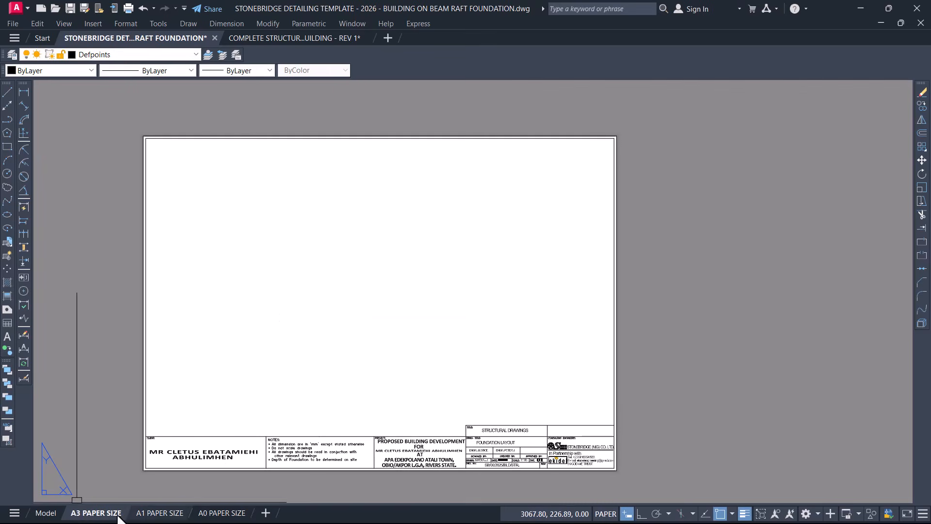
- Open the A1 PAPER SIZE layout and make Defpoints the current layer
{"action": "mouse_move", "coordinate": [171, 518]}
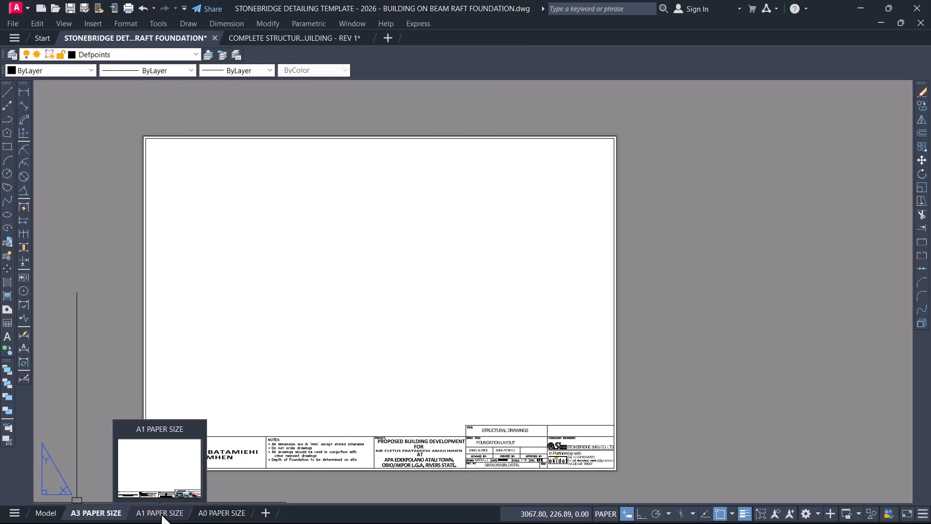
{"action": "left_click", "coordinate": [161, 515]}
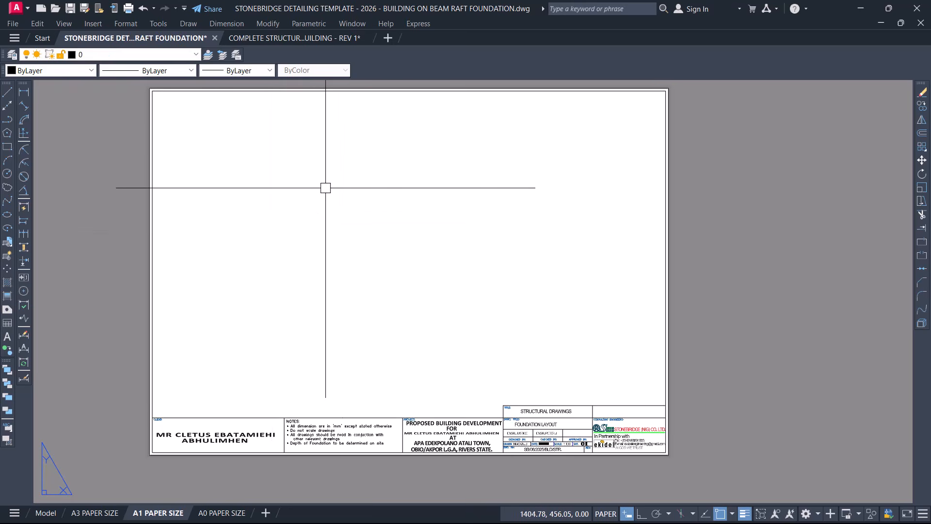
{"action": "left_click", "coordinate": [140, 55]}
{"action": "scroll", "coordinate": [141, 56], "scroll_direction": "down", "scroll_amount": 10}
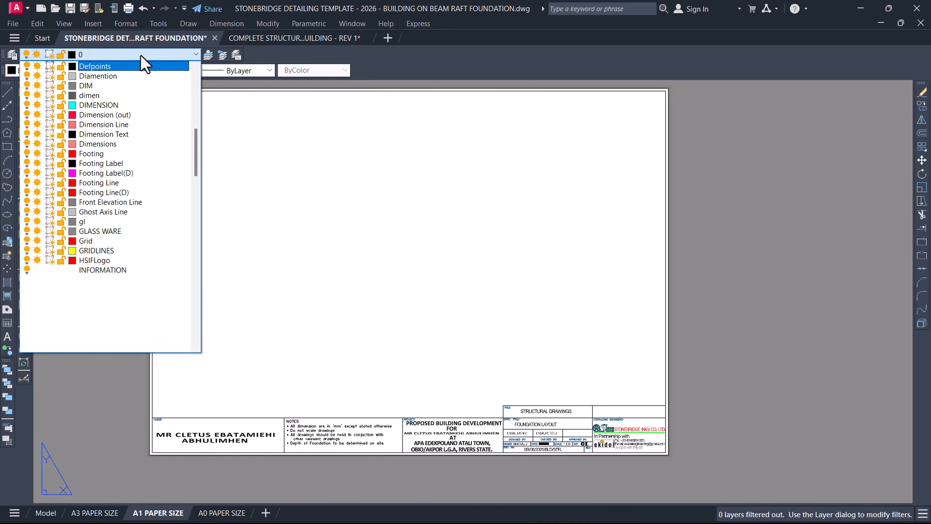
{"action": "left_click", "coordinate": [102, 67]}
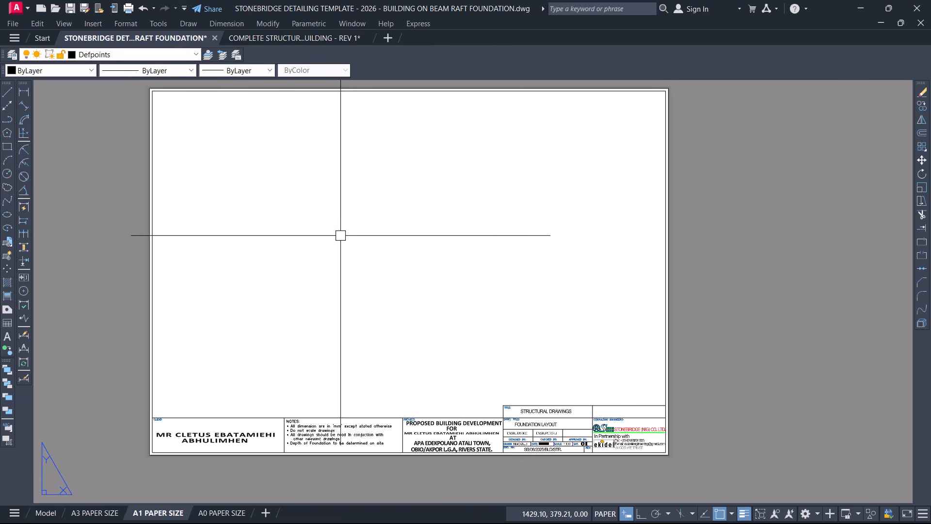
- With object snap off, create a rectangular viewport about 682 by 528 units from just inside the frame's upper-left corner down to the STRUCTURAL DRAWINGS title cell
{"action": "type", "text": "m"}
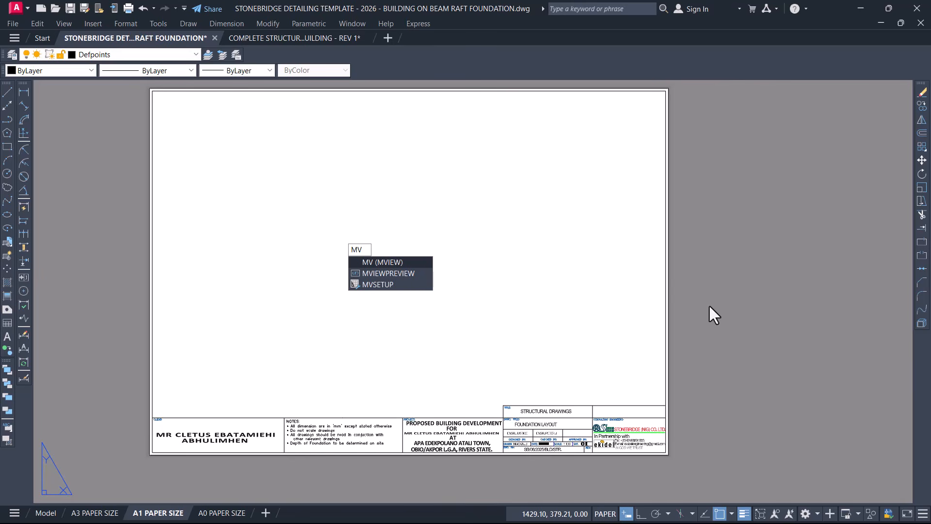
{"action": "key", "text": "Return"}
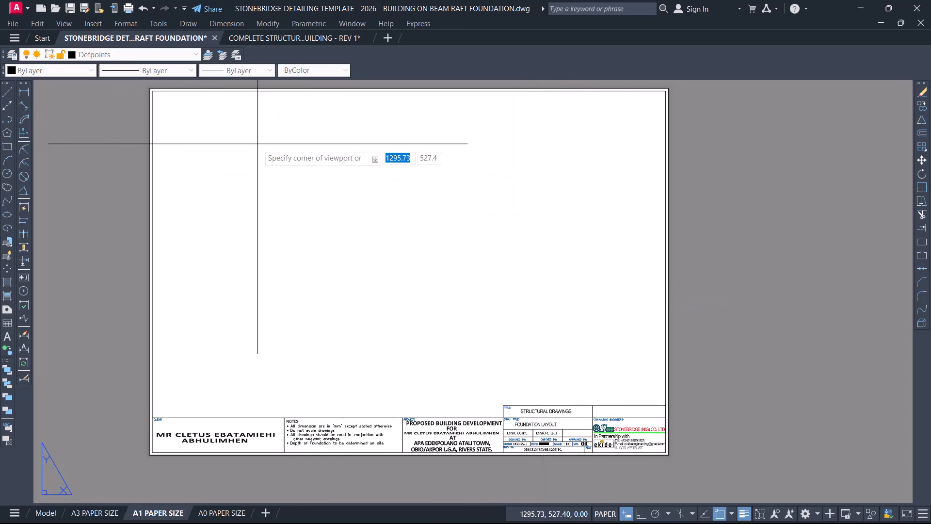
{"action": "scroll", "coordinate": [153, 91], "scroll_direction": "up", "scroll_amount": 5}
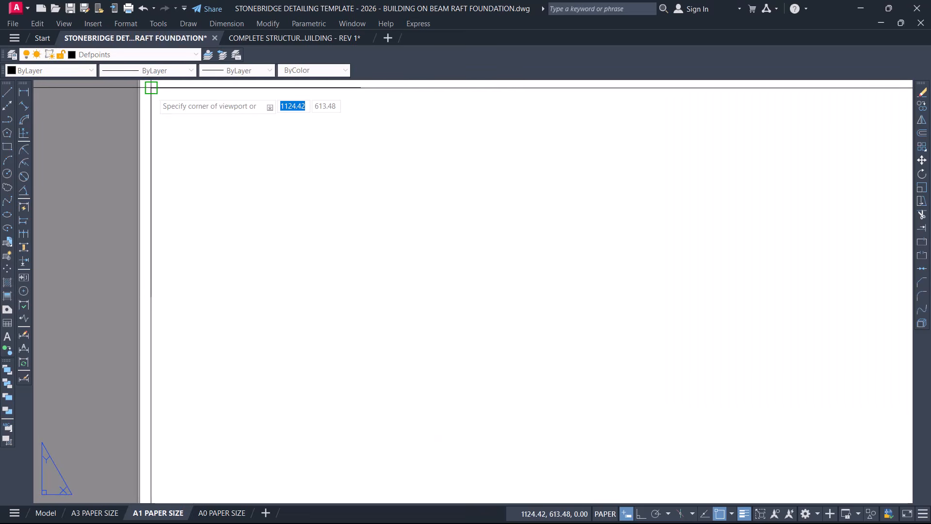
{"action": "left_click", "coordinate": [151, 88]}
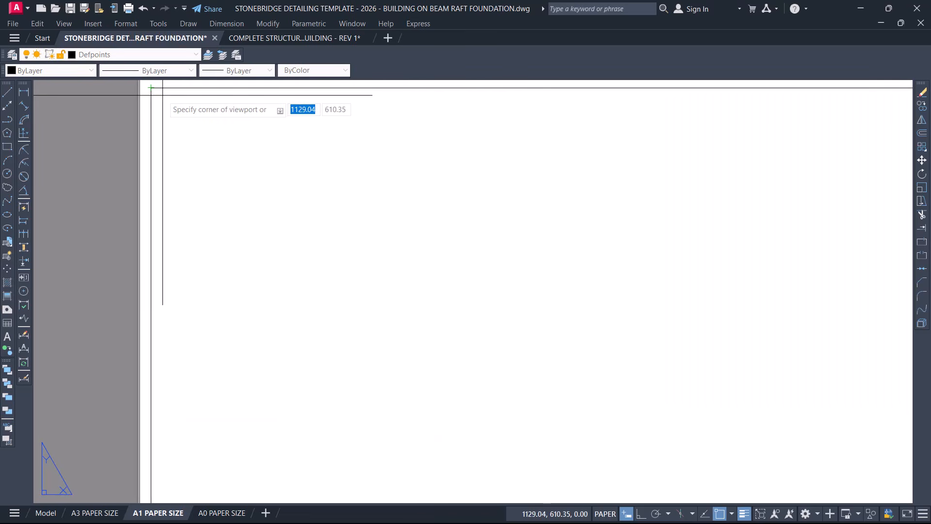
{"action": "scroll", "coordinate": [163, 95], "scroll_direction": "up", "scroll_amount": 2}
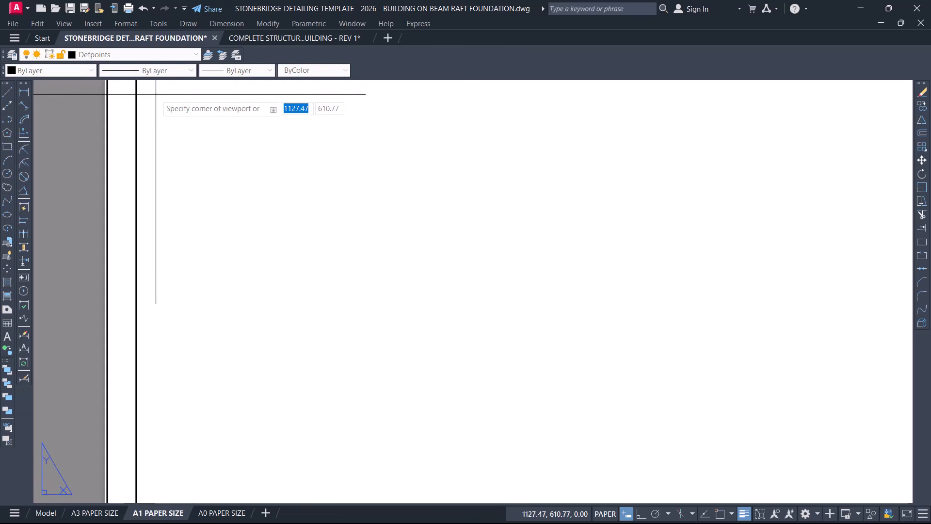
{"action": "scroll", "coordinate": [171, 160], "scroll_direction": "down", "scroll_amount": 1}
{"action": "scroll", "coordinate": [157, 107], "scroll_direction": "up", "scroll_amount": 2}
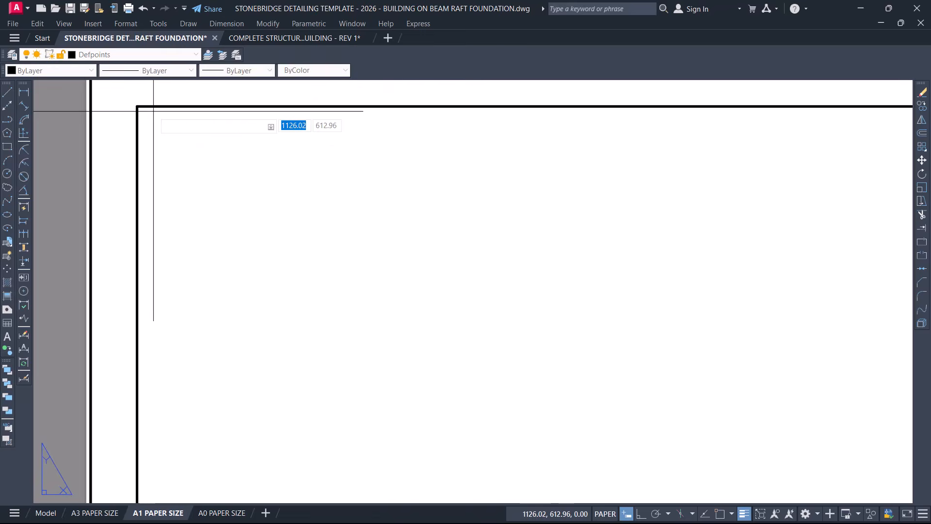
{"action": "scroll", "coordinate": [154, 111], "scroll_direction": "up", "scroll_amount": 1}
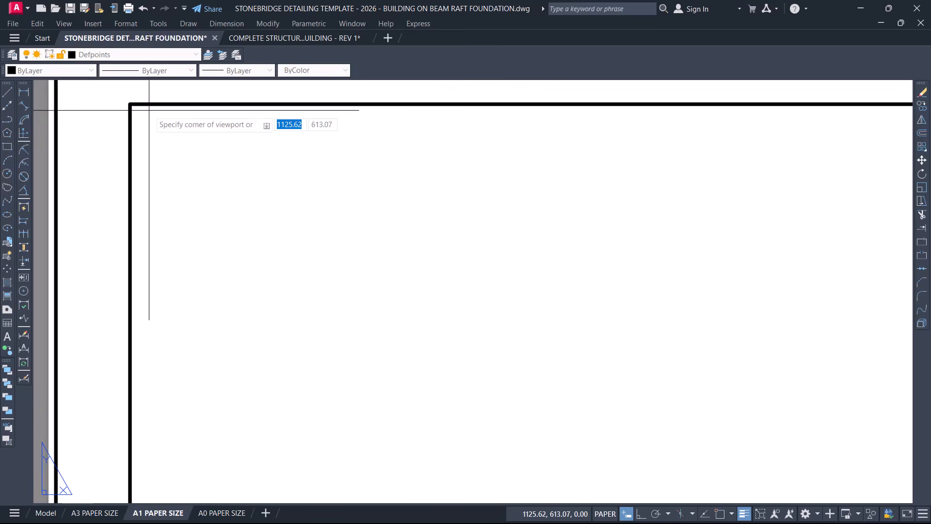
{"action": "scroll", "coordinate": [140, 110], "scroll_direction": "up", "scroll_amount": 1}
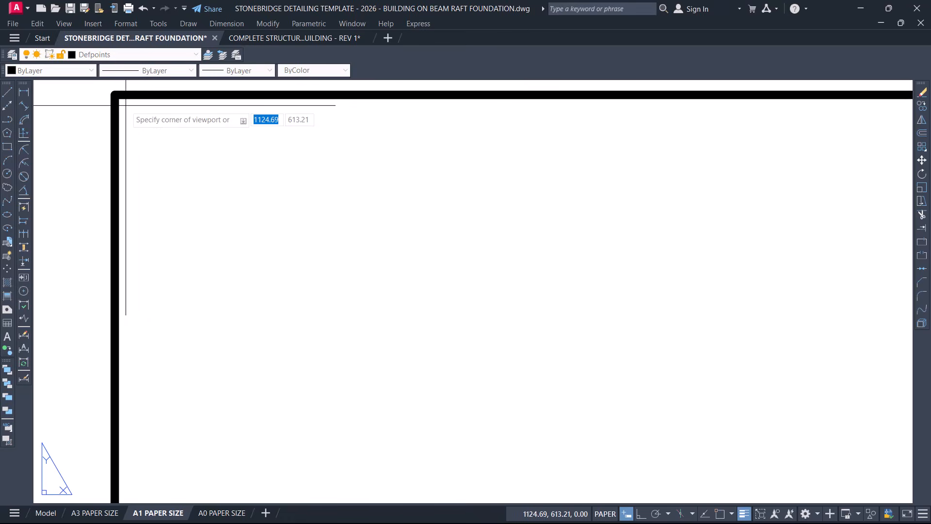
{"action": "left_click", "coordinate": [126, 105]}
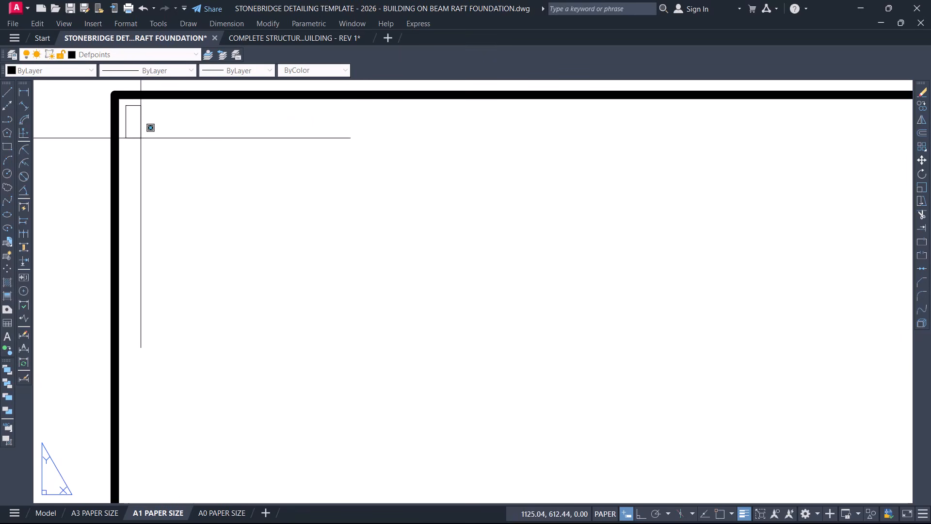
{"action": "scroll", "coordinate": [298, 268], "scroll_direction": "down", "scroll_amount": 5}
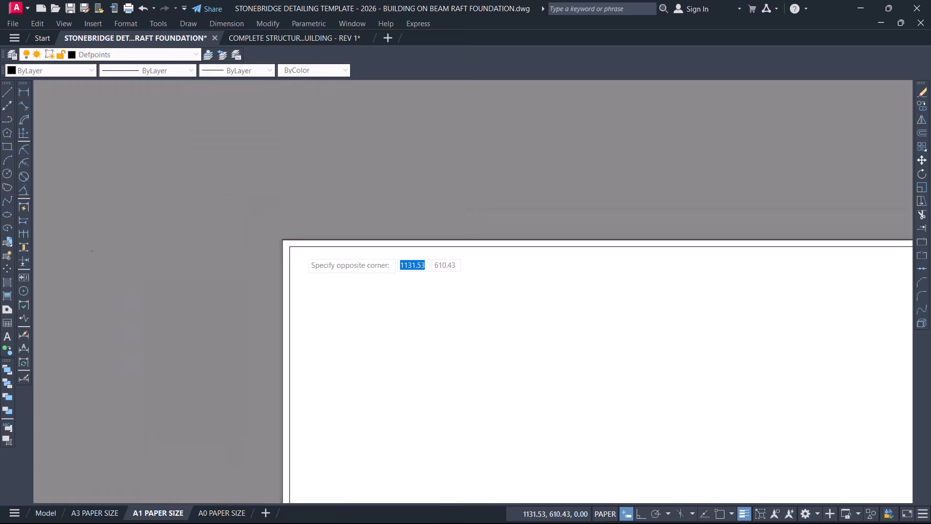
{"action": "scroll", "coordinate": [272, 216], "scroll_direction": "down", "scroll_amount": 3}
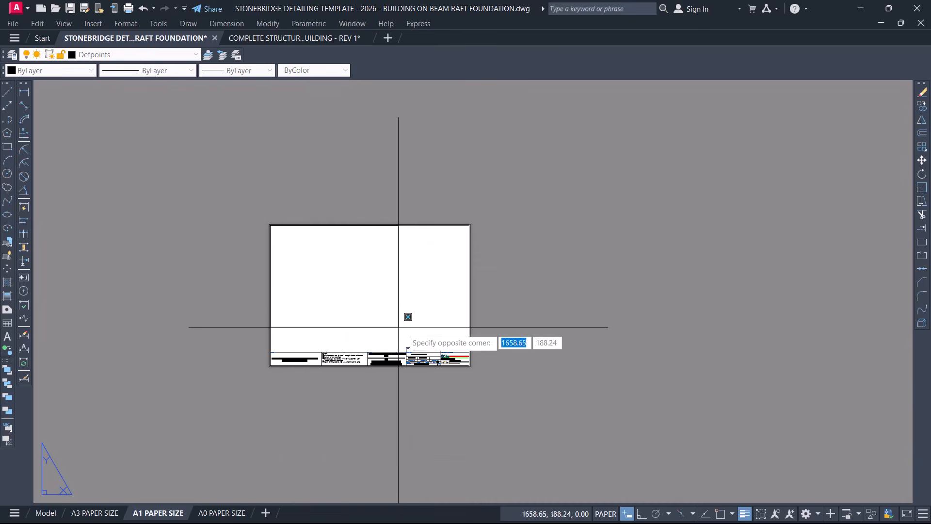
{"action": "scroll", "coordinate": [401, 326], "scroll_direction": "up", "scroll_amount": 4}
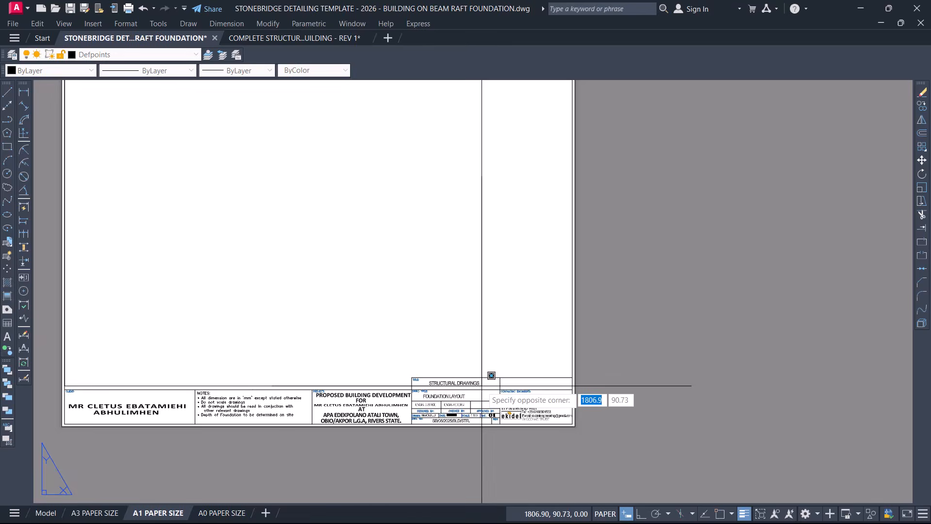
{"action": "scroll", "coordinate": [483, 387], "scroll_direction": "up", "scroll_amount": 2}
{"action": "scroll", "coordinate": [484, 393], "scroll_direction": "up", "scroll_amount": 2}
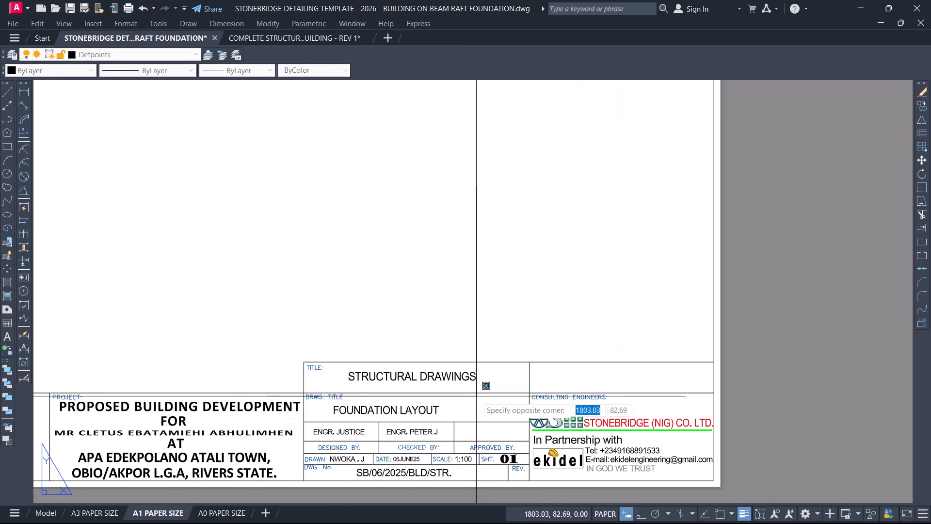
{"action": "scroll", "coordinate": [490, 377], "scroll_direction": "up", "scroll_amount": 2}
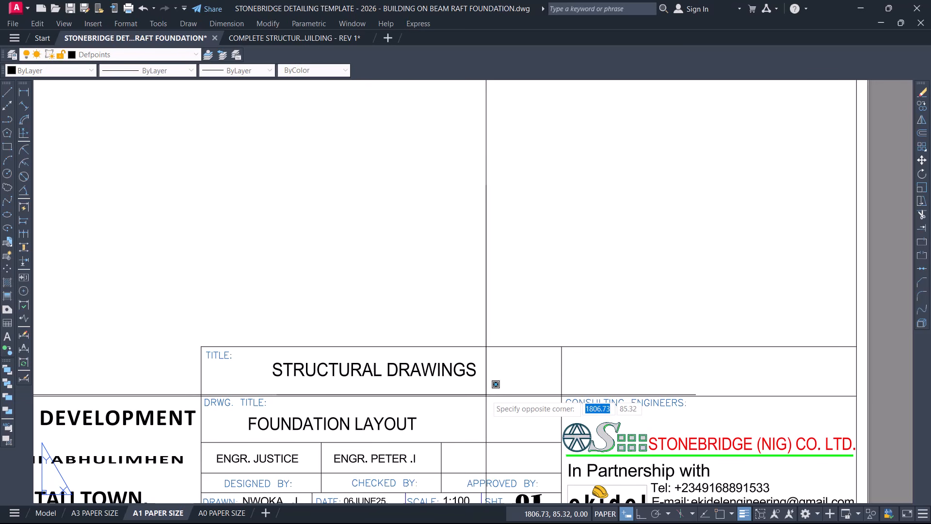
{"action": "left_click", "coordinate": [486, 394]}
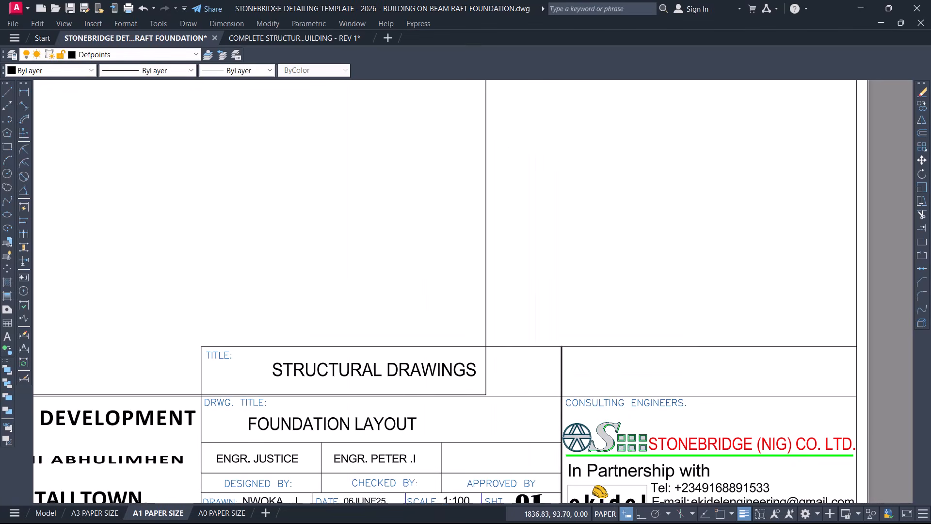
- Examine the new viewport's extents and the model drawings shown through it on the A1 sheet, leaving it unselected
{"action": "scroll", "coordinate": [564, 377], "scroll_direction": "down", "scroll_amount": 3}
{"action": "scroll", "coordinate": [411, 308], "scroll_direction": "down", "scroll_amount": 5}
{"action": "scroll", "coordinate": [371, 238], "scroll_direction": "up", "scroll_amount": 5}
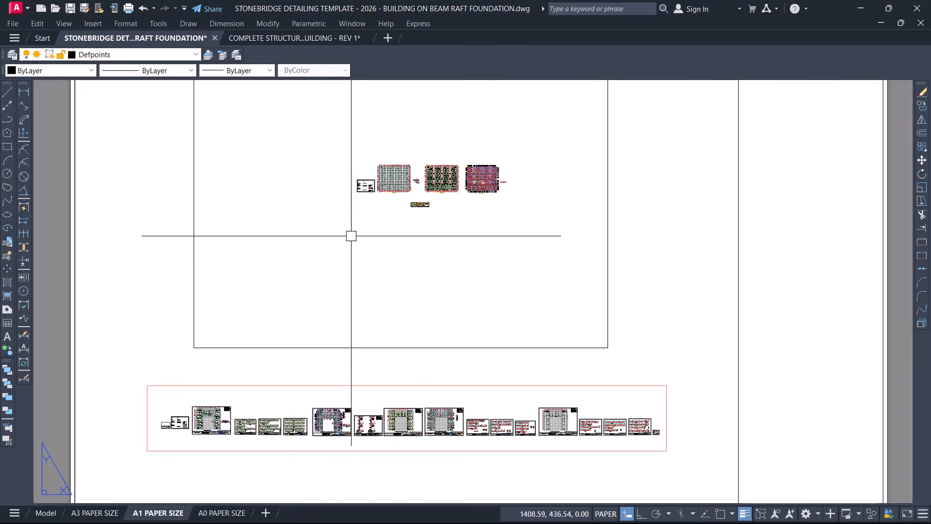
{"action": "scroll", "coordinate": [417, 255], "scroll_direction": "down", "scroll_amount": 2}
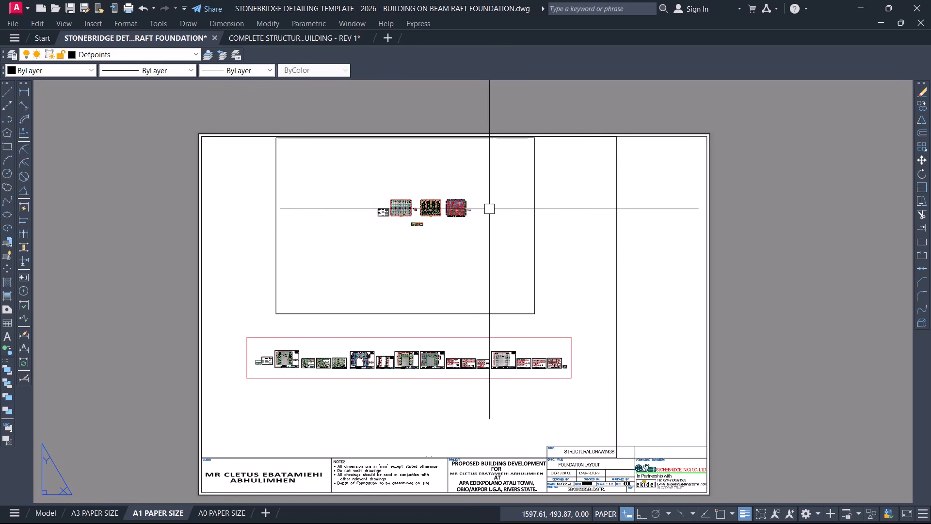
{"action": "left_click", "coordinate": [617, 195]}
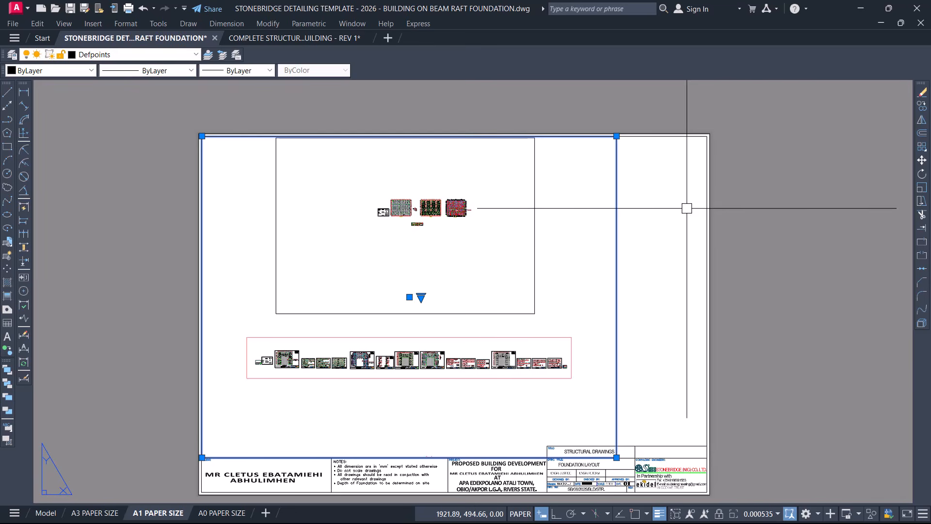
{"action": "key", "text": "Escape"}
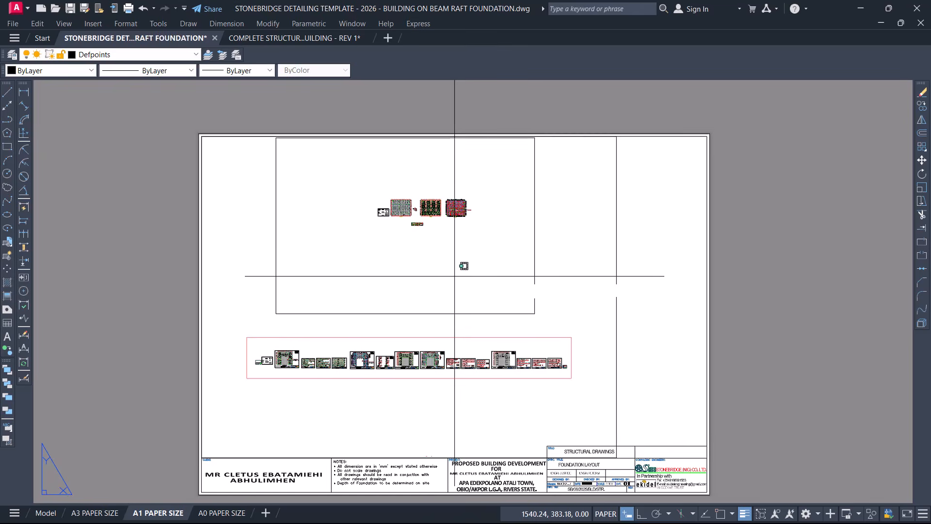
- Activate the viewport's model space and frame the FIRST FLOOR SLAB DETAILING drawing with its title inside it
{"action": "double_click", "coordinate": [455, 276]}
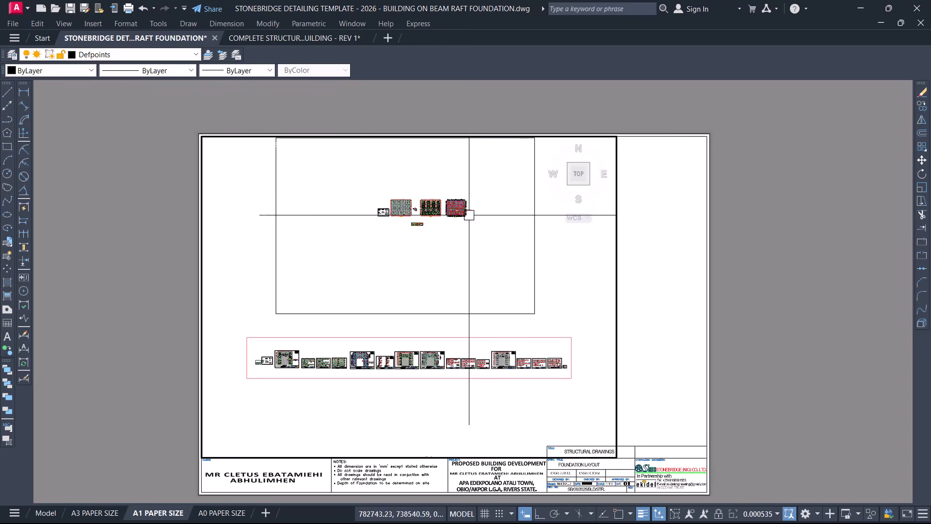
{"action": "scroll", "coordinate": [466, 200], "scroll_direction": "up", "scroll_amount": 2}
{"action": "scroll", "coordinate": [458, 196], "scroll_direction": "up", "scroll_amount": 6}
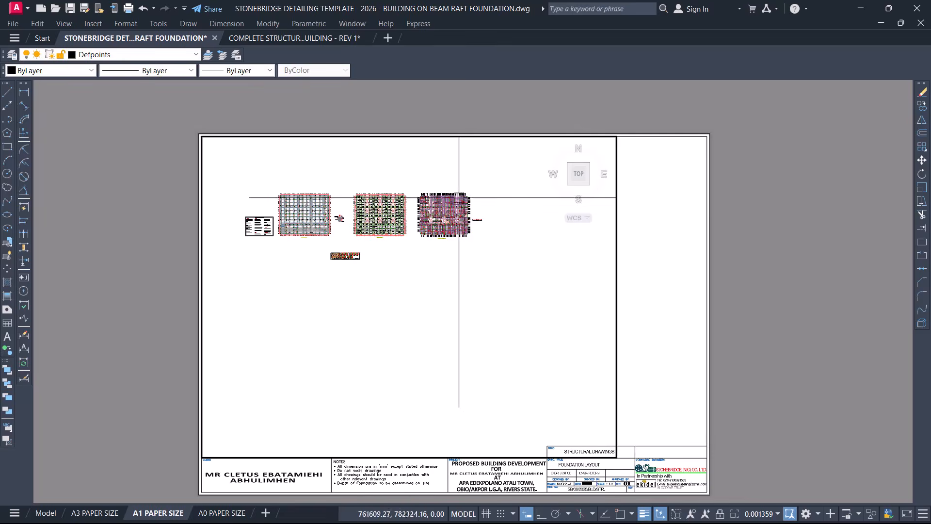
{"action": "scroll", "coordinate": [457, 196], "scroll_direction": "up", "scroll_amount": 2}
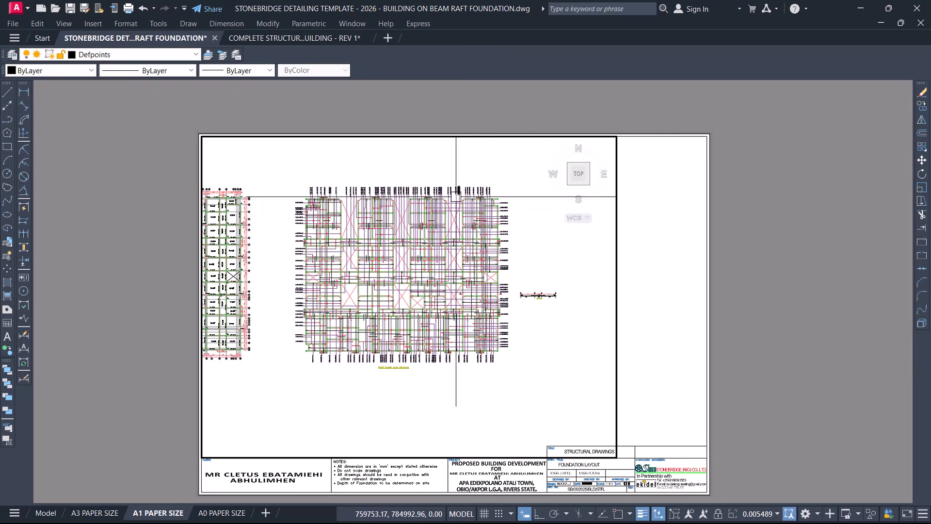
{"action": "scroll", "coordinate": [456, 196], "scroll_direction": "up", "scroll_amount": 2}
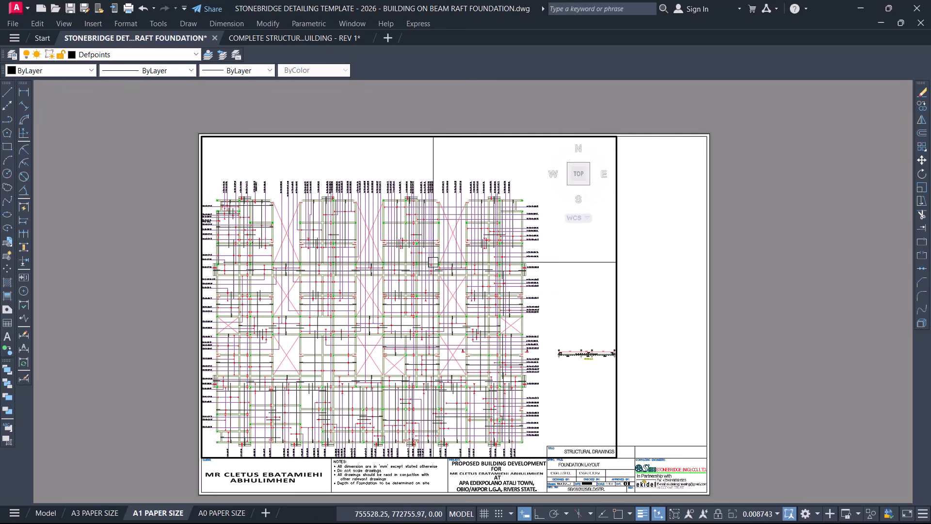
{"action": "middle_click_drag", "start_coordinate": [433, 261], "coordinate": [448, 236]}
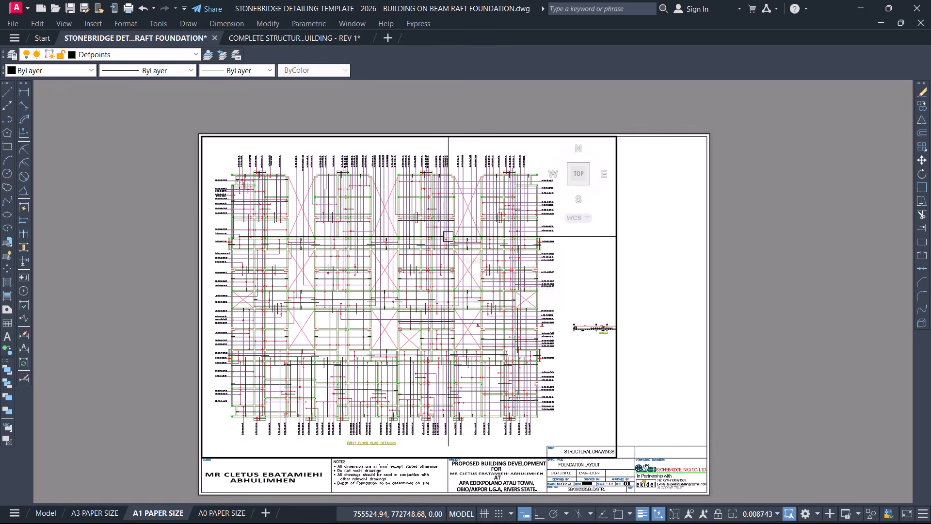
- Enlarge the first floor slab detailing within the viewport by real-time zoom to a scale of about 0.0095
{"action": "type", "text": "z"}
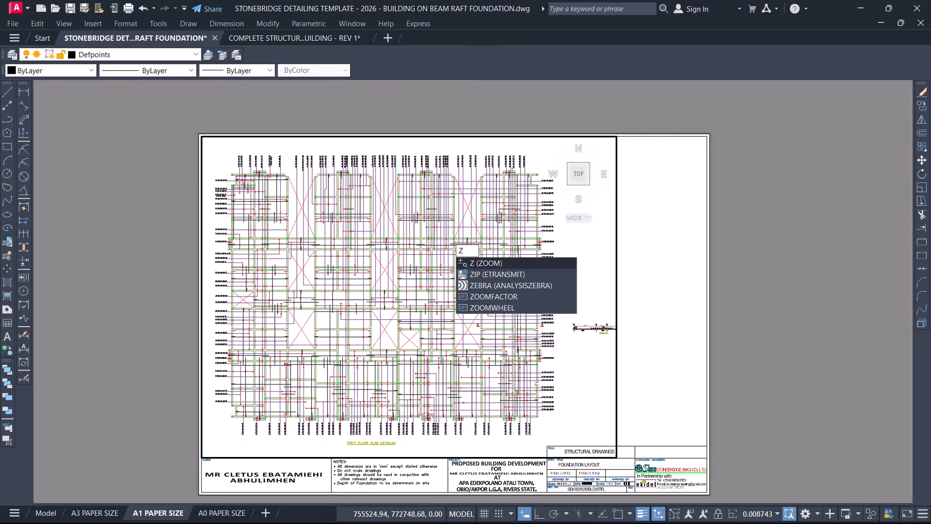
{"action": "key", "text": "Return"}
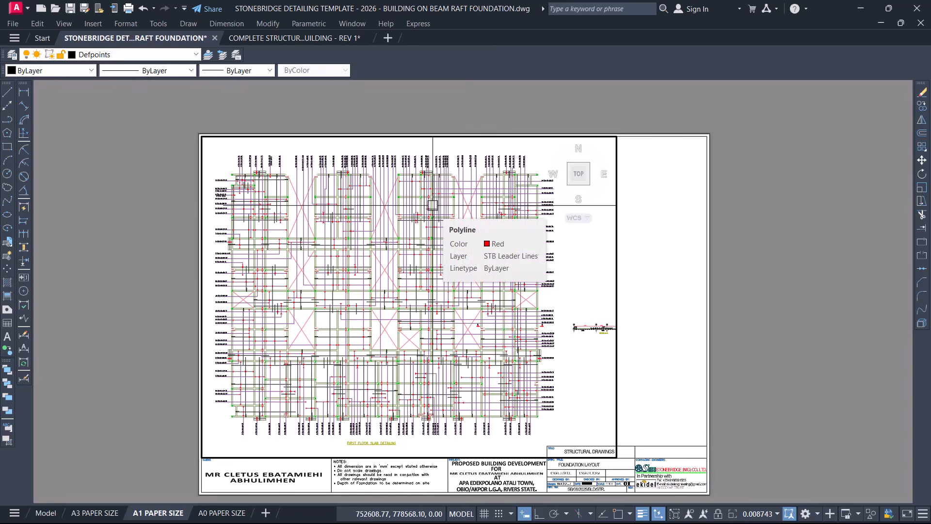
{"action": "type", "text": "z"}
{"action": "key", "text": "Return"}
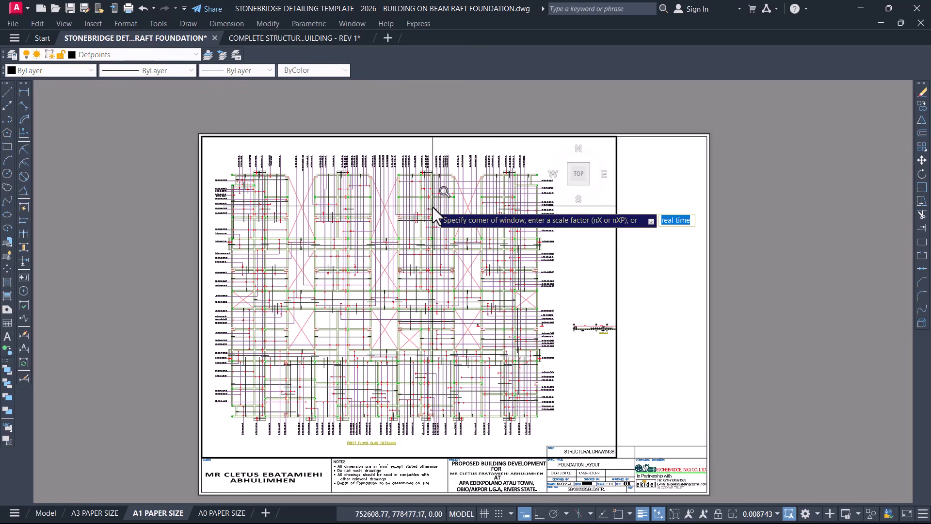
{"action": "key", "text": "Return"}
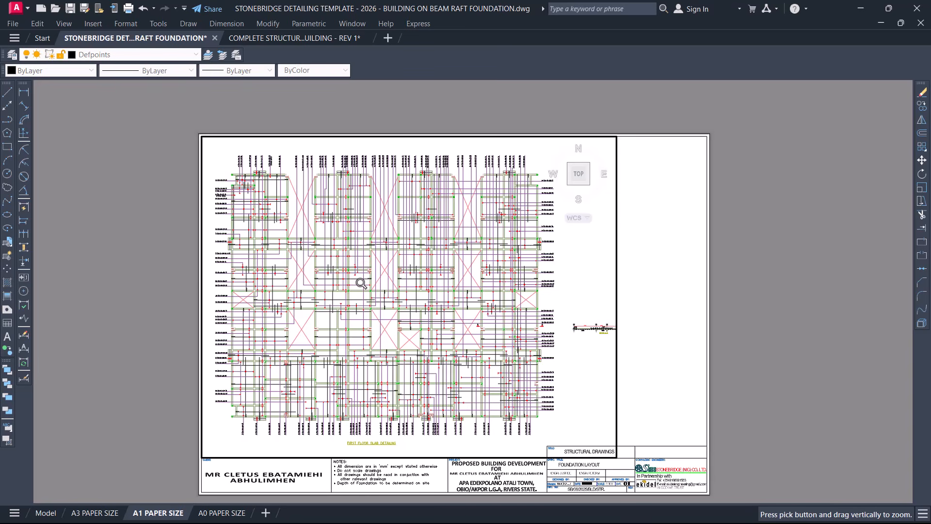
{"action": "left_click_drag", "start_coordinate": [374, 282], "coordinate": [393, 265]}
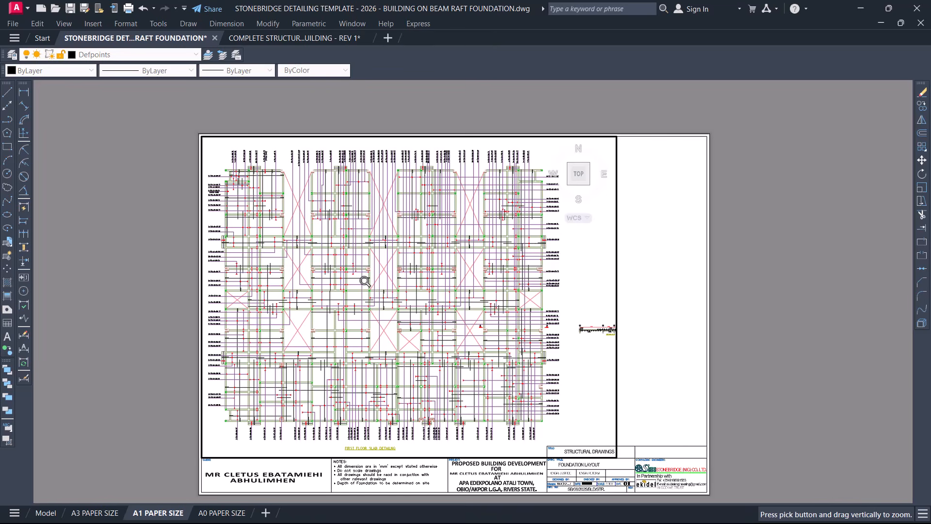
{"action": "left_click_drag", "start_coordinate": [367, 280], "coordinate": [445, 256]}
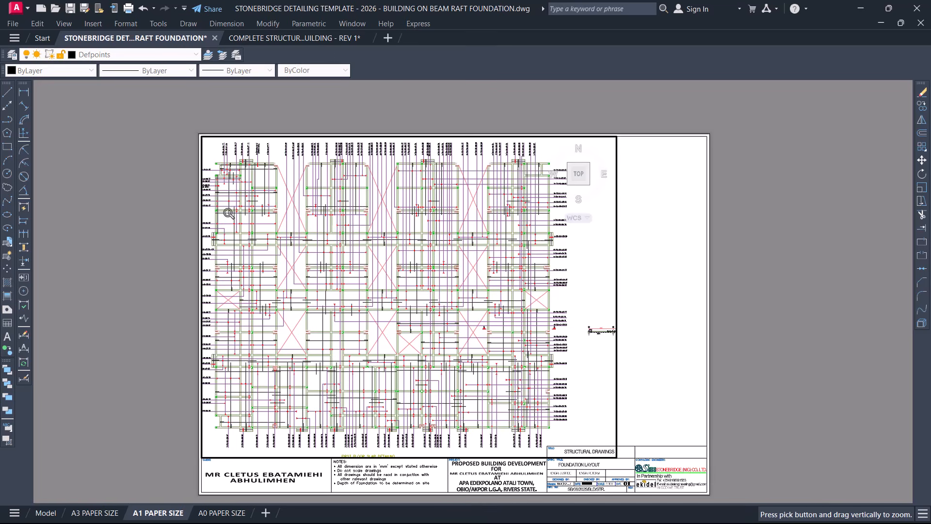
{"action": "key", "text": "Escape"}
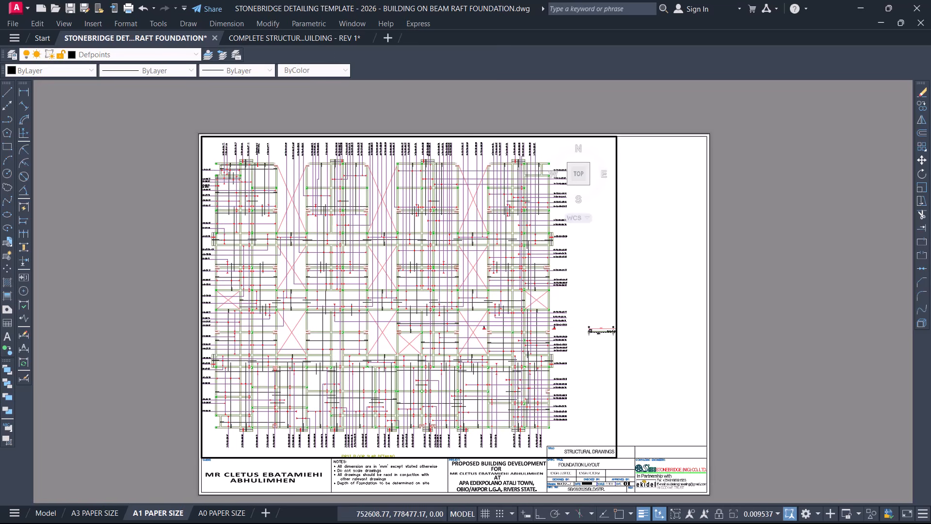
- Pan the slab detailing inside the viewport so its side bar labels and its title clear the viewport border
{"action": "type", "text": "p"}
{"action": "key", "text": "Return"}
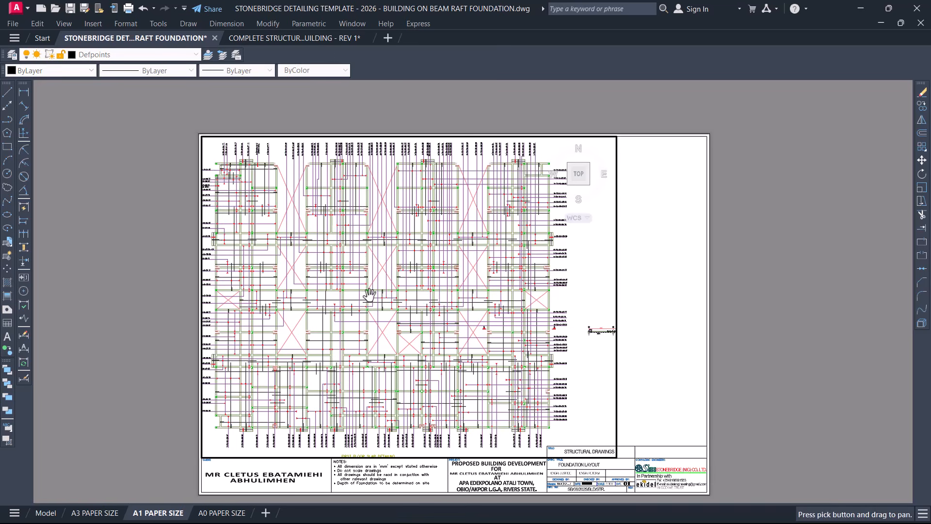
{"action": "left_click_drag", "start_coordinate": [370, 295], "coordinate": [384, 291]}
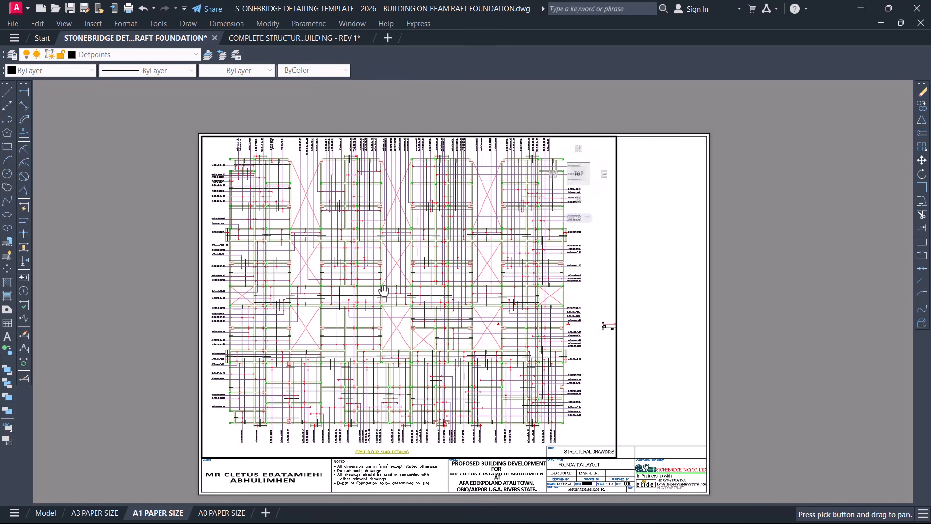
{"action": "key", "text": "Escape"}
- Fine-tune the slab detailing's size by real-time zoom until it nearly fills the viewport's height, at a scale of about 0.009586
{"action": "type", "text": "z"}
{"action": "key", "text": "Return"}
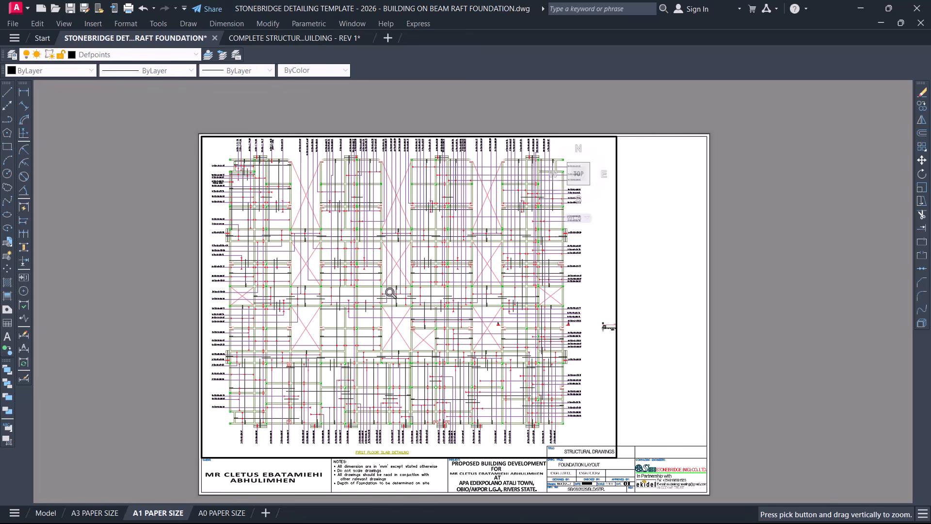
{"action": "left_click_drag", "start_coordinate": [393, 292], "coordinate": [399, 287]}
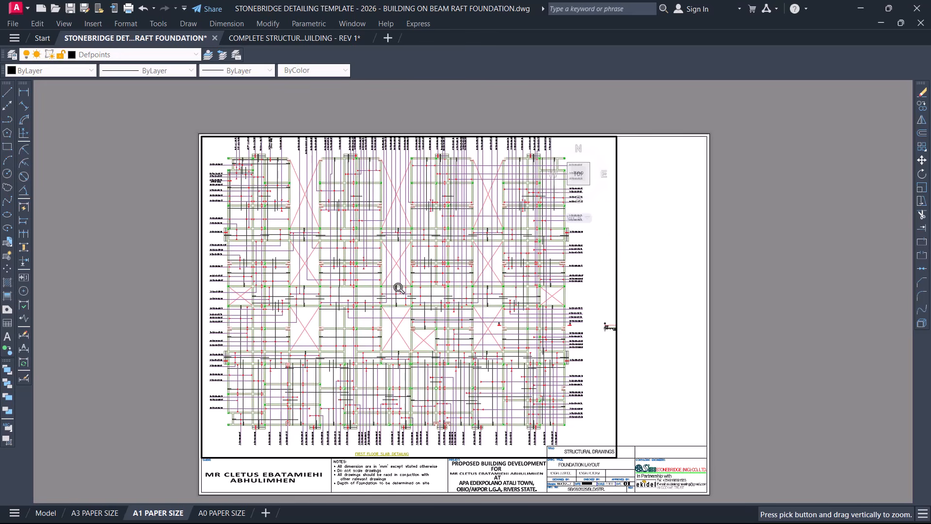
{"action": "key", "text": "Escape"}
{"action": "type", "text": "z"}
{"action": "key", "text": "Return"}
{"action": "key", "text": "Return"}
{"action": "mouse_move", "coordinate": [400, 279]}
{"action": "left_mouse_down"}
{"action": "mouse_move", "coordinate": [438, 296]}
{"action": "mouse_move", "coordinate": [355, 364]}
{"action": "mouse_move", "coordinate": [388, 291]}
{"action": "mouse_move", "coordinate": [417, 281]}
{"action": "mouse_move", "coordinate": [444, 329]}
{"action": "mouse_move", "coordinate": [551, 290]}
{"action": "left_mouse_up"}
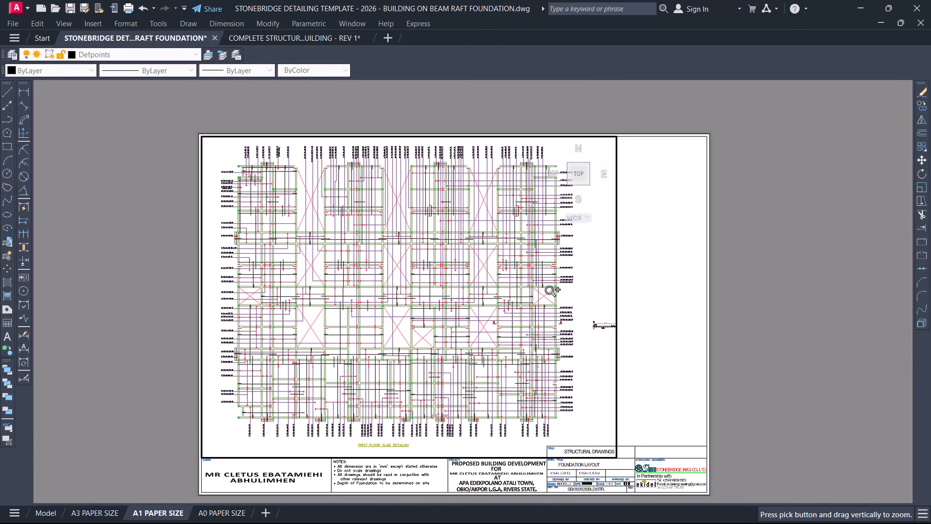
{"action": "left_click_drag", "start_coordinate": [556, 290], "coordinate": [579, 278]}
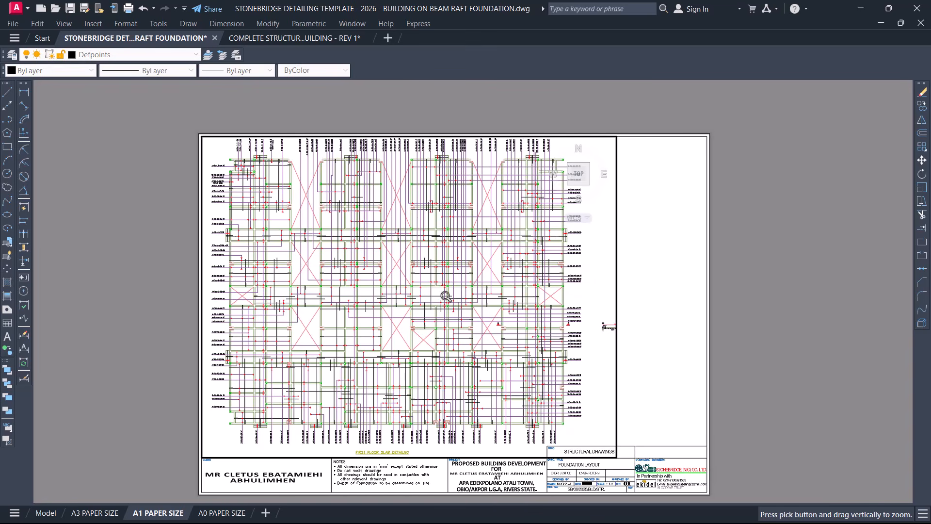
{"action": "mouse_move", "coordinate": [455, 294]}
{"action": "left_mouse_down"}
{"action": "mouse_move", "coordinate": [464, 291]}
{"action": "mouse_move", "coordinate": [457, 296]}
{"action": "left_mouse_up"}
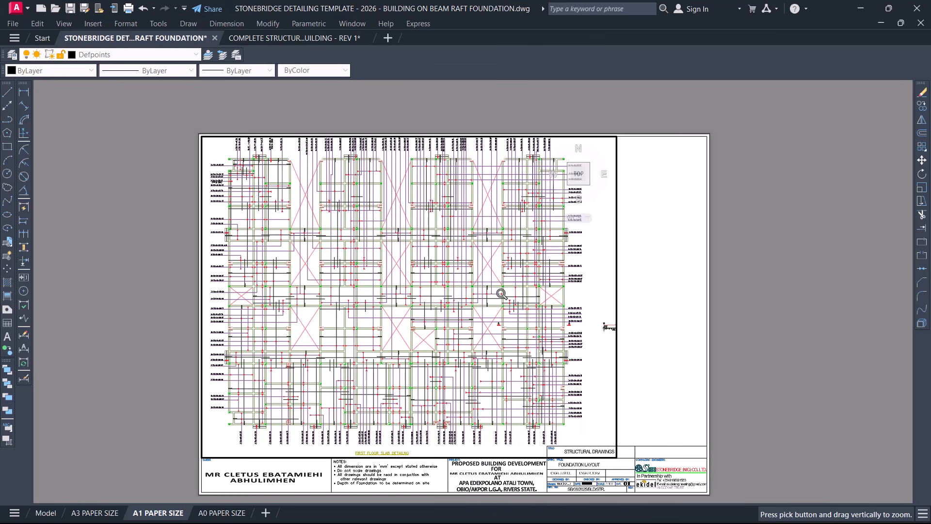
{"action": "key", "text": "Escape"}
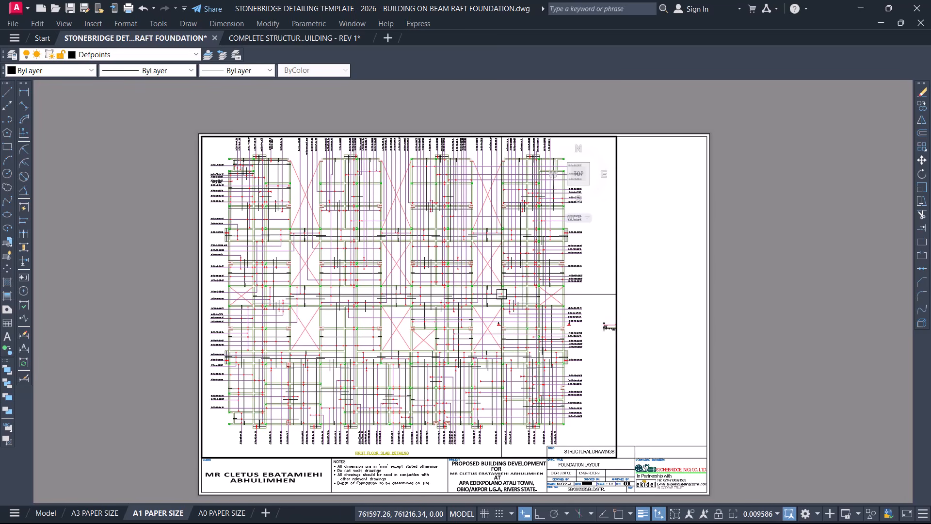
- Return to paper space and examine how the slab detailing fits on the A1 sheet
{"action": "type", "text": "PS"}
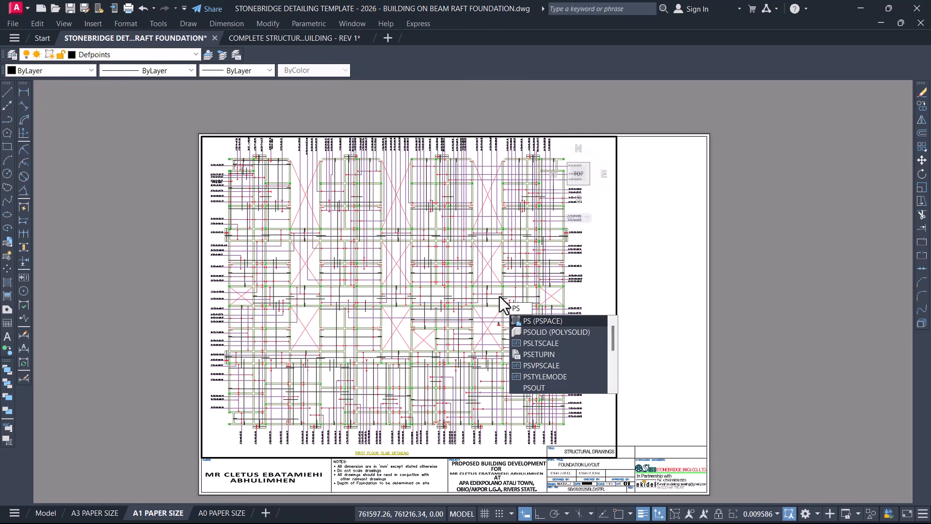
{"action": "key", "text": "Return"}
{"action": "scroll", "coordinate": [442, 288], "scroll_direction": "down", "scroll_amount": 5}
{"action": "scroll", "coordinate": [437, 285], "scroll_direction": "up", "scroll_amount": 7}
{"action": "scroll", "coordinate": [436, 285], "scroll_direction": "down", "scroll_amount": 5}
{"action": "scroll", "coordinate": [437, 285], "scroll_direction": "up", "scroll_amount": 4}
{"action": "scroll", "coordinate": [438, 285], "scroll_direction": "down", "scroll_amount": 2}
{"action": "scroll", "coordinate": [436, 285], "scroll_direction": "up", "scroll_amount": 2}
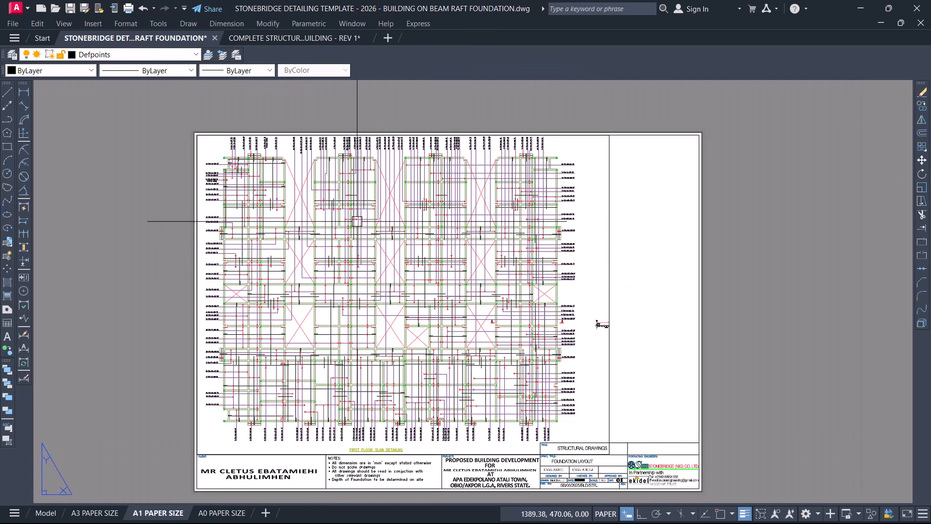
- Reactivate the viewport, adjust the slab detailing's scale to about 0.009545, and return to paper space
{"action": "double_click", "coordinate": [589, 268]}
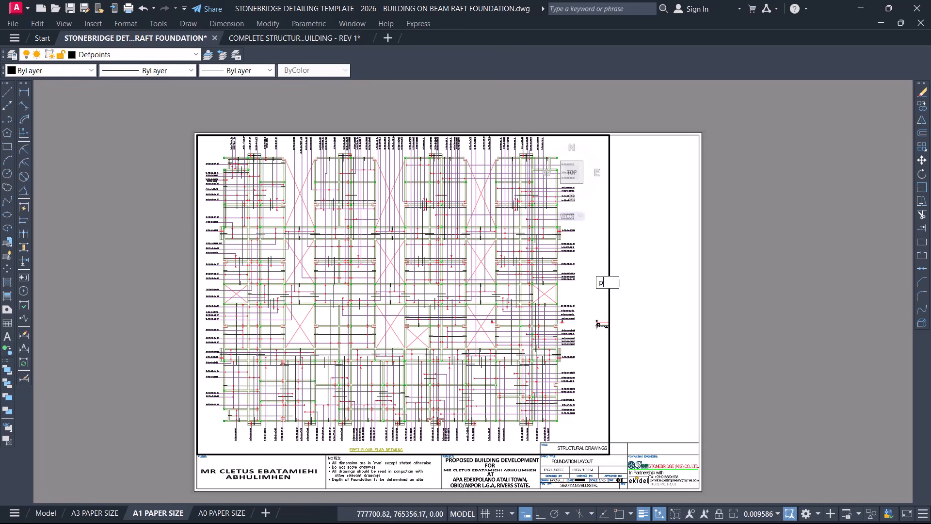
{"action": "type", "text": "ps"}
{"action": "key", "text": "Return"}
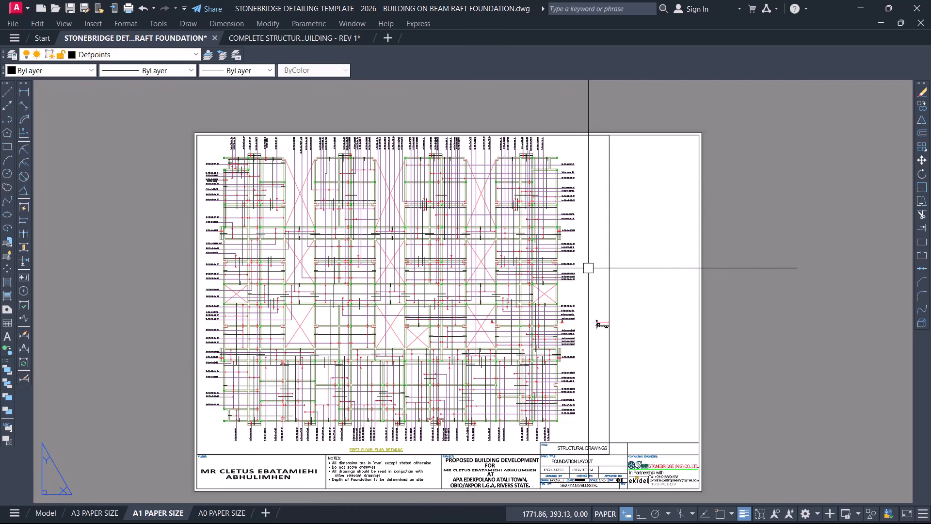
{"action": "double_click", "coordinate": [589, 268]}
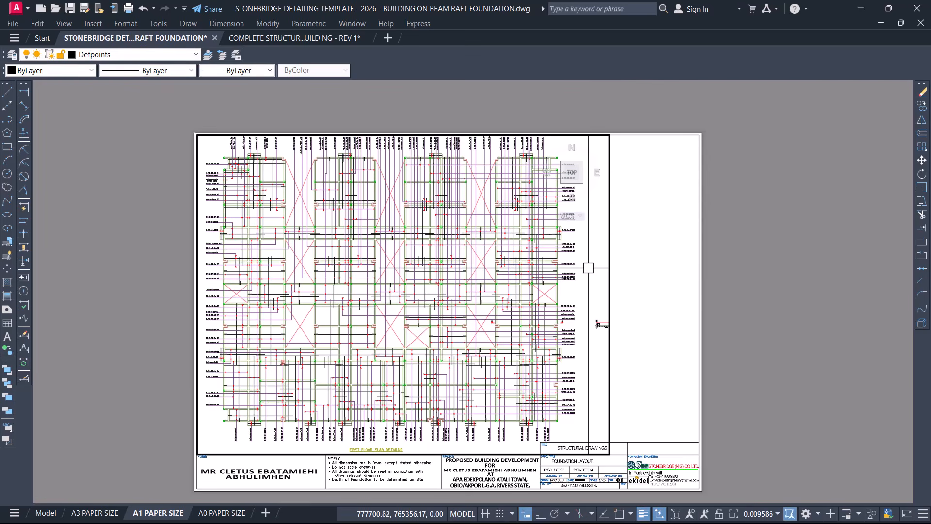
{"action": "scroll", "coordinate": [588, 268], "scroll_direction": "down", "scroll_amount": 2}
{"action": "scroll", "coordinate": [588, 268], "scroll_direction": "up", "scroll_amount": 2}
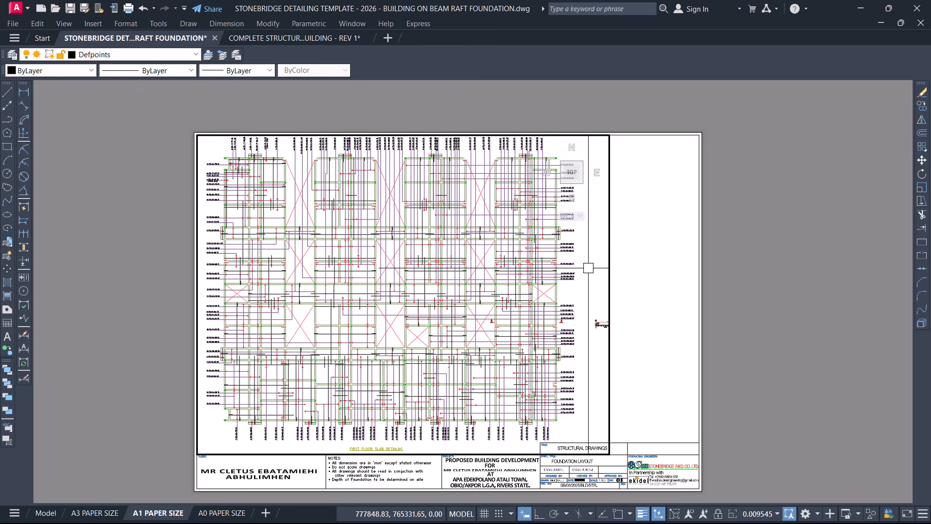
{"action": "type", "text": "ps"}
{"action": "key", "text": "Return"}
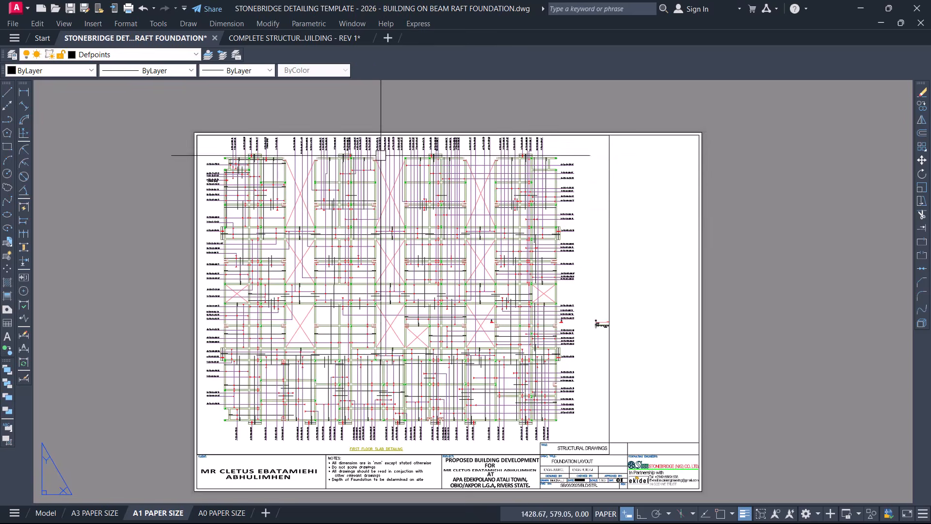
- Check the upper bar labels against the viewport border, enlarge the slab detailing to a scale of about 0.009593, and return to paper space
{"action": "scroll", "coordinate": [358, 135], "scroll_direction": "up", "scroll_amount": 8}
{"action": "scroll", "coordinate": [359, 134], "scroll_direction": "up", "scroll_amount": 2}
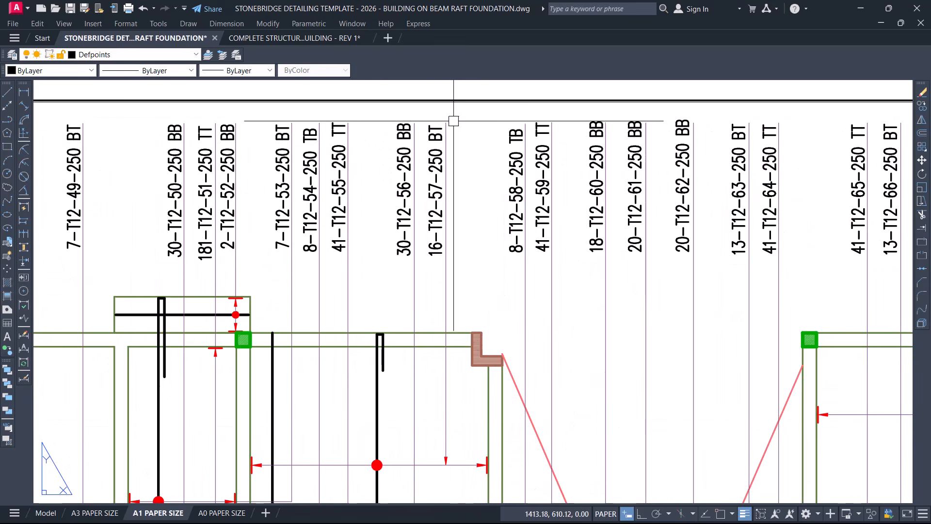
{"action": "scroll", "coordinate": [402, 115], "scroll_direction": "down", "scroll_amount": 8}
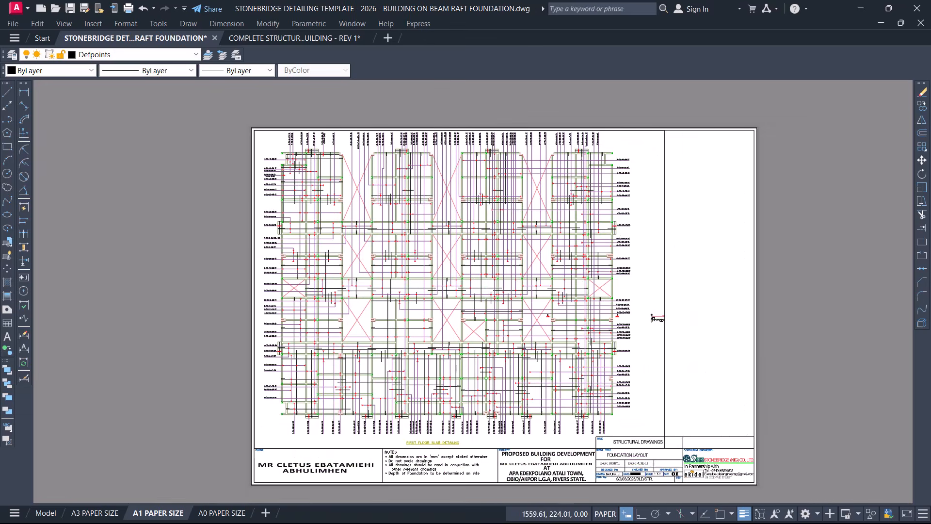
{"action": "scroll", "coordinate": [515, 364], "scroll_direction": "up", "scroll_amount": 2}
{"action": "double_click", "coordinate": [726, 249]}
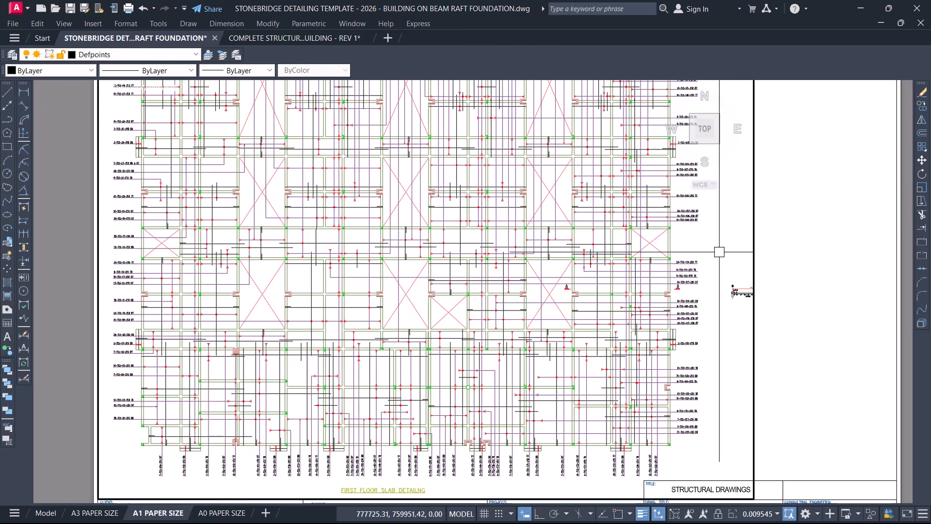
{"action": "key", "text": "z"}
{"action": "key", "text": "space"}
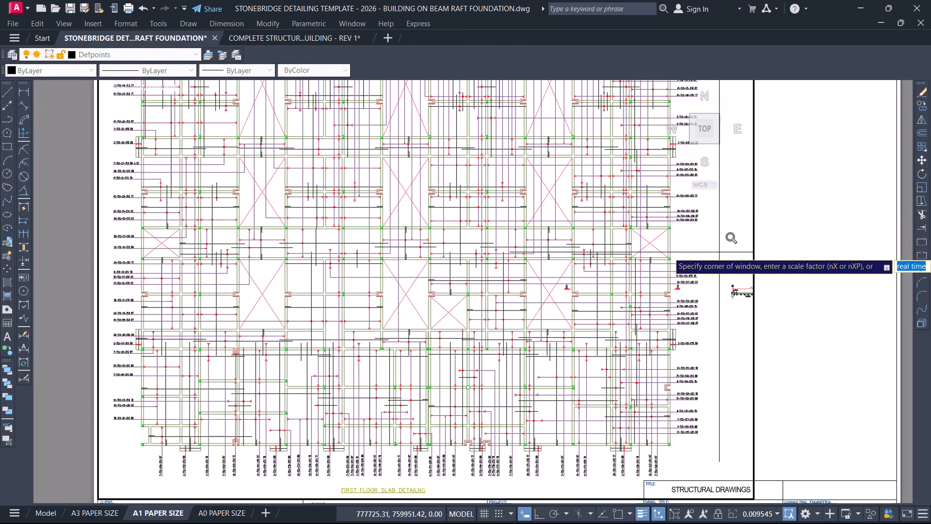
{"action": "key", "text": "space"}
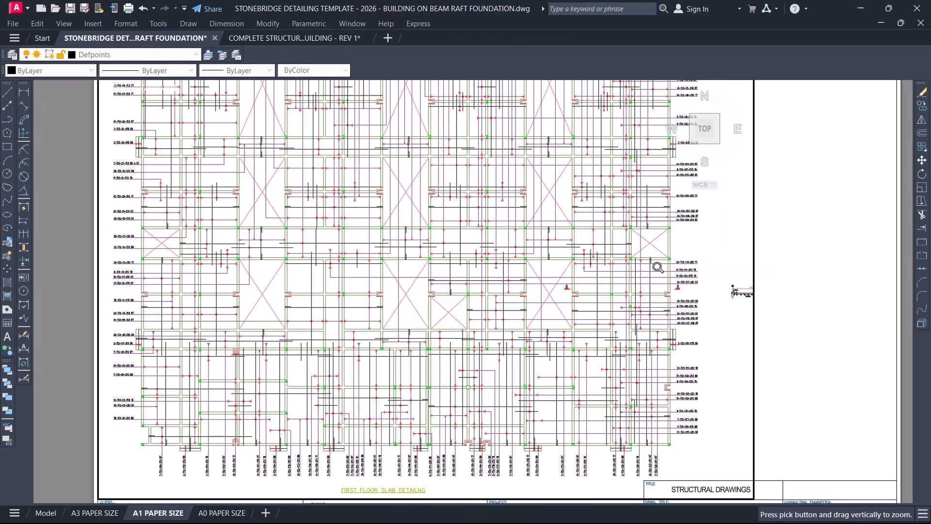
{"action": "left_click_drag", "start_coordinate": [663, 267], "coordinate": [668, 264]}
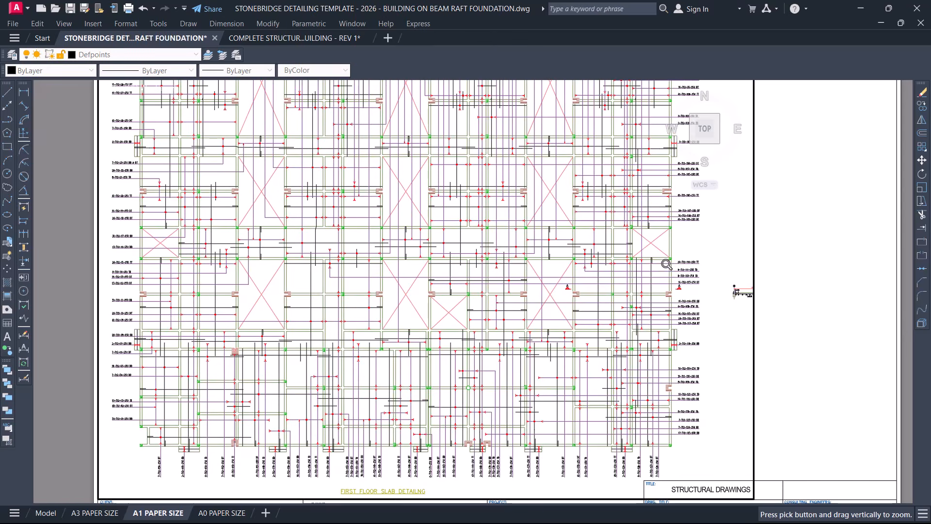
{"action": "right_click", "coordinate": [679, 279]}
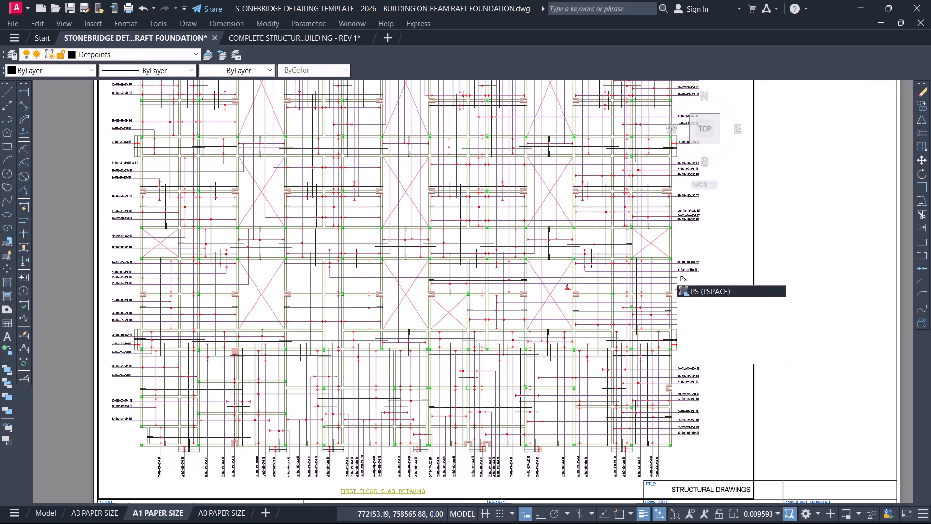
{"action": "left_click", "coordinate": [694, 291]}
{"action": "scroll", "coordinate": [520, 376], "scroll_direction": "down", "scroll_amount": 2}
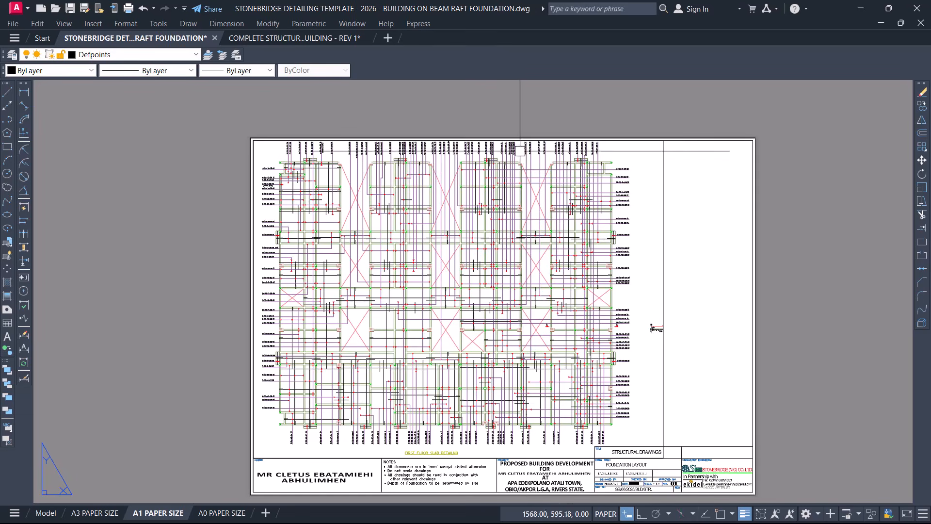
- Reactivate the viewport, pan the slab detailing left until its bar labels sit near the sheet border, and return to paper space
{"action": "scroll", "coordinate": [478, 140], "scroll_direction": "up", "scroll_amount": 2}
{"action": "scroll", "coordinate": [470, 137], "scroll_direction": "up", "scroll_amount": 5}
{"action": "scroll", "coordinate": [467, 140], "scroll_direction": "down", "scroll_amount": 5}
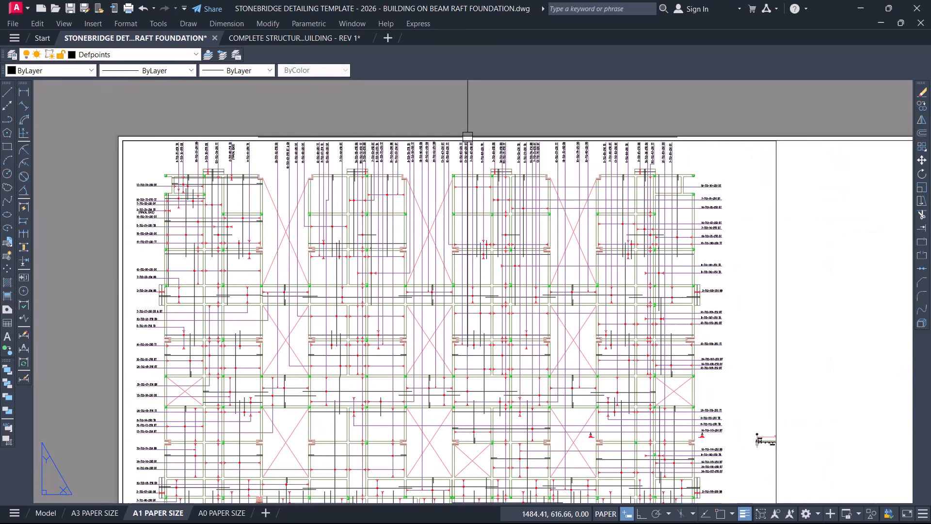
{"action": "scroll", "coordinate": [167, 246], "scroll_direction": "up", "scroll_amount": 3}
{"action": "scroll", "coordinate": [186, 233], "scroll_direction": "down", "scroll_amount": 3}
{"action": "scroll", "coordinate": [186, 233], "scroll_direction": "down", "scroll_amount": 2}
{"action": "scroll", "coordinate": [168, 327], "scroll_direction": "up", "scroll_amount": 4}
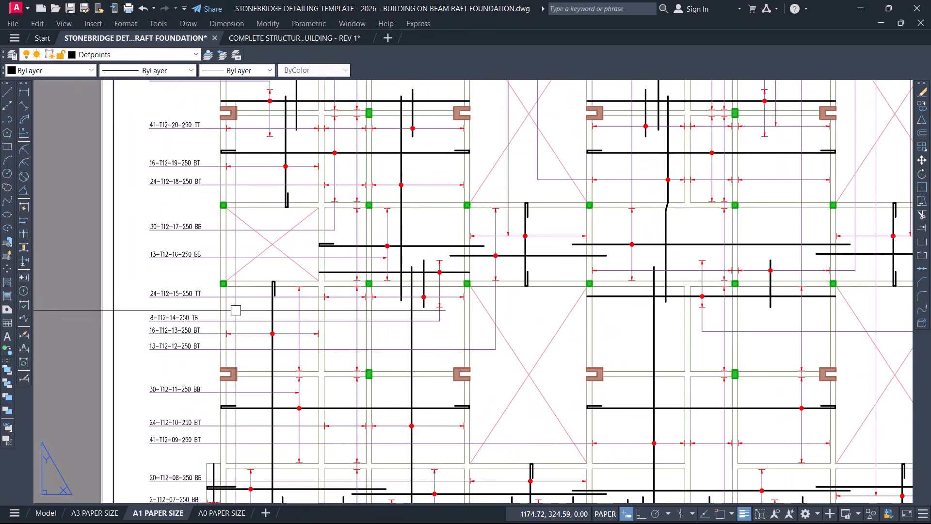
{"action": "double_click", "coordinate": [236, 308]}
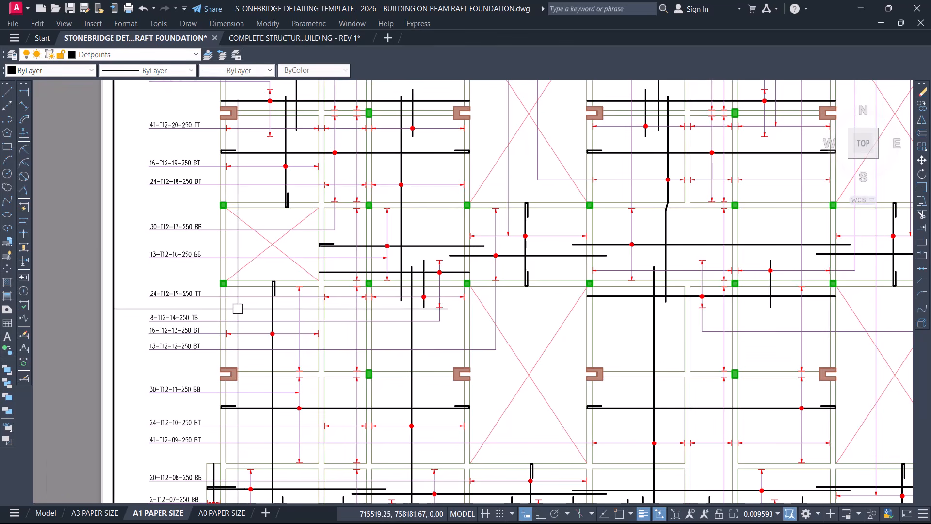
{"action": "middle_click_drag", "start_coordinate": [217, 317], "coordinate": [217, 318]}
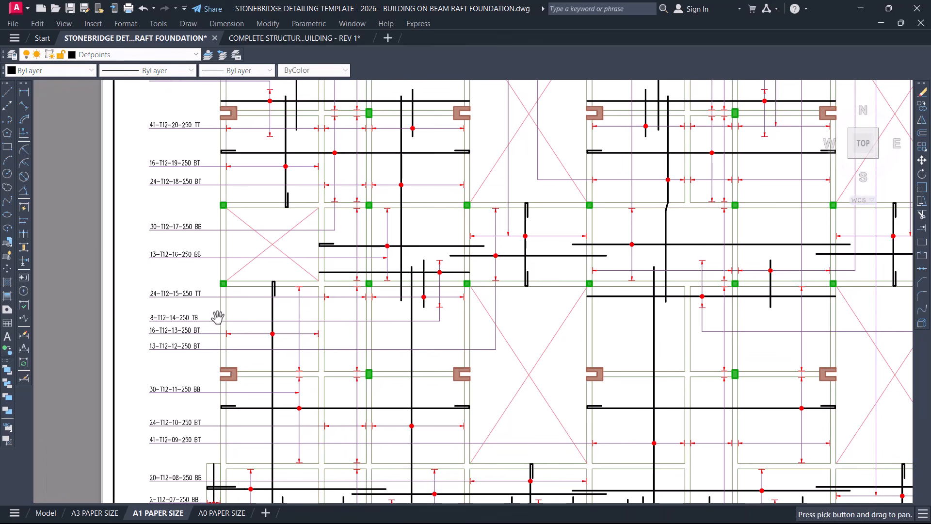
{"action": "left_click_drag", "start_coordinate": [208, 316], "coordinate": [182, 313]}
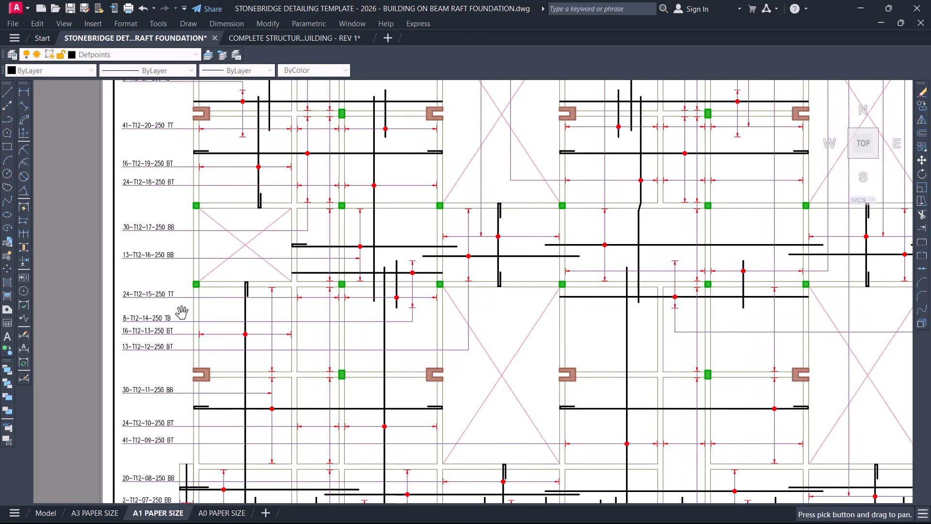
{"action": "key", "text": "Escape"}
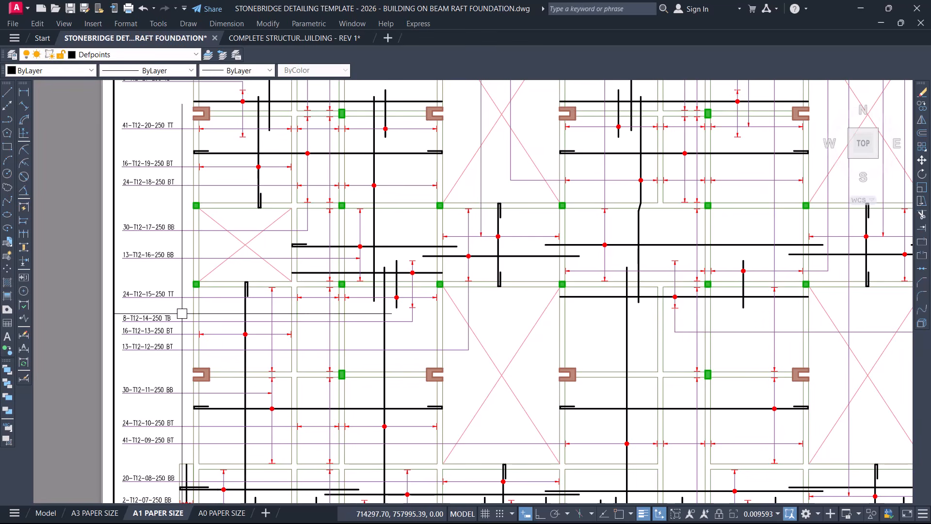
{"action": "type", "text": "PS"}
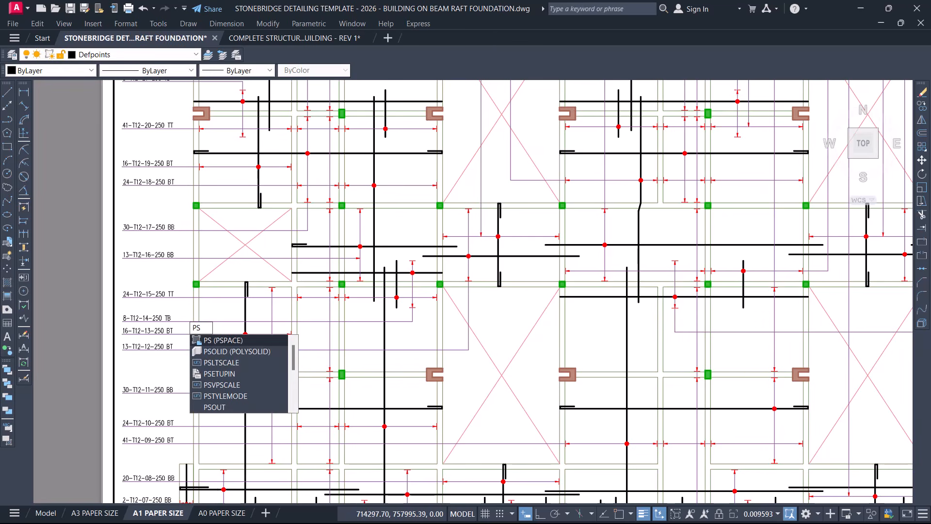
{"action": "key", "text": "Return"}
- Narrow the slab detailing viewport by about 65 mm with Ortho on, moving its right edge in beside the bar labels
{"action": "scroll", "coordinate": [182, 313], "scroll_direction": "down", "scroll_amount": 8}
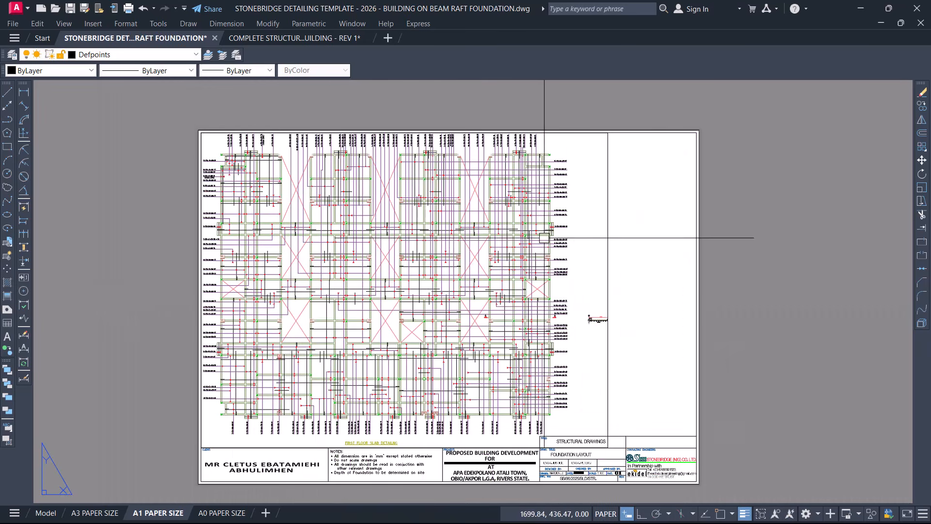
{"action": "scroll", "coordinate": [412, 155], "scroll_direction": "up", "scroll_amount": 2}
{"action": "scroll", "coordinate": [445, 125], "scroll_direction": "up", "scroll_amount": 4}
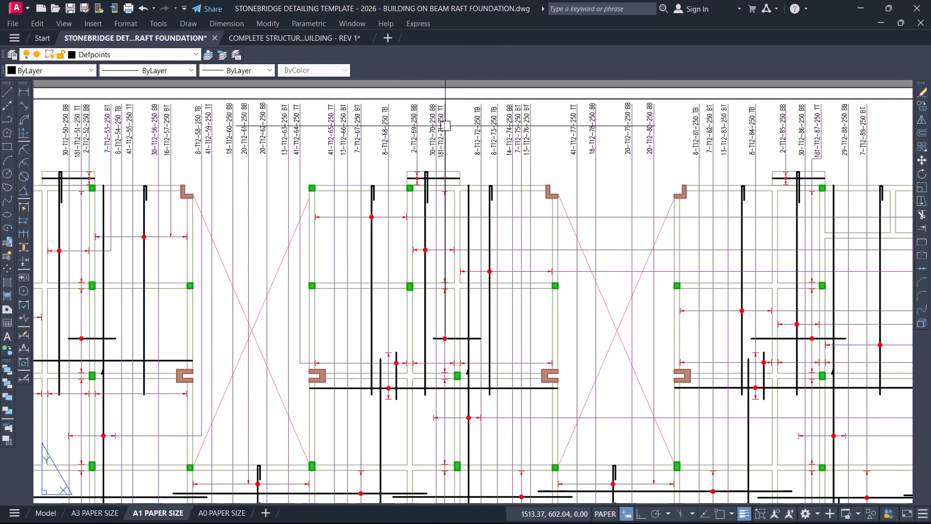
{"action": "scroll", "coordinate": [445, 125], "scroll_direction": "down", "scroll_amount": 6}
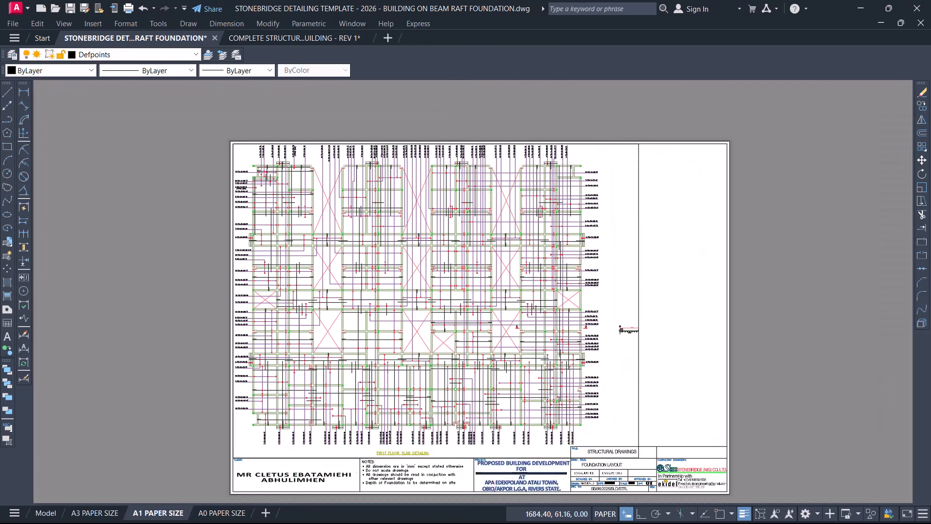
{"action": "scroll", "coordinate": [566, 472], "scroll_direction": "up", "scroll_amount": 2}
{"action": "left_click", "coordinate": [683, 343]}
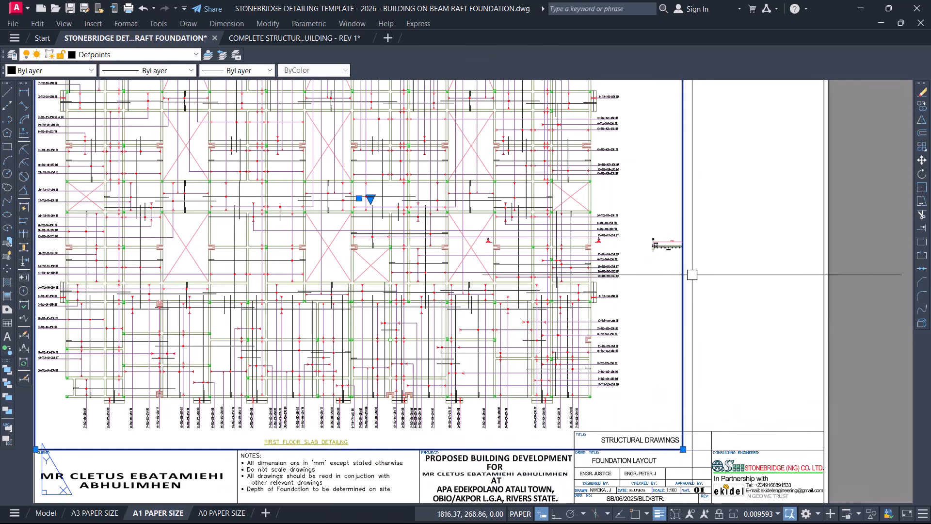
{"action": "scroll", "coordinate": [652, 310], "scroll_direction": "down", "scroll_amount": 2}
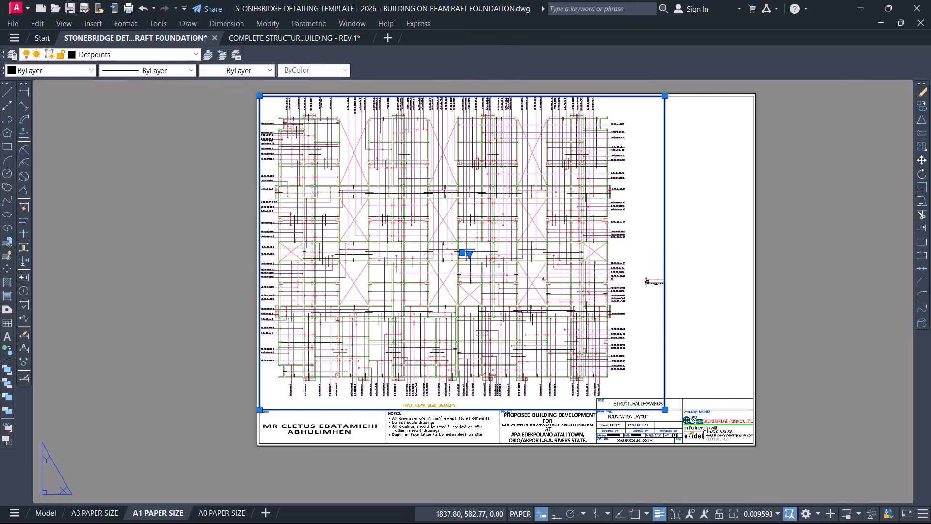
{"action": "scroll", "coordinate": [657, 274], "scroll_direction": "up", "scroll_amount": 5}
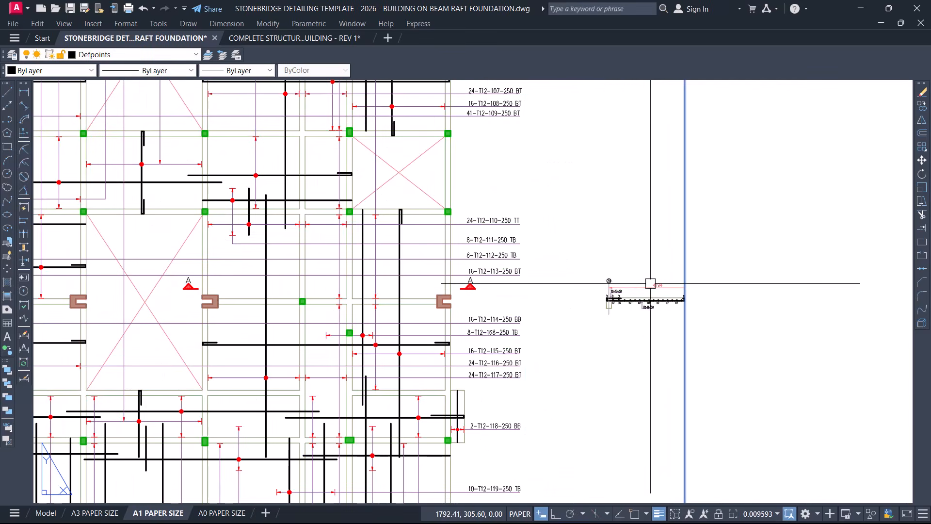
{"action": "scroll", "coordinate": [638, 285], "scroll_direction": "down", "scroll_amount": 5}
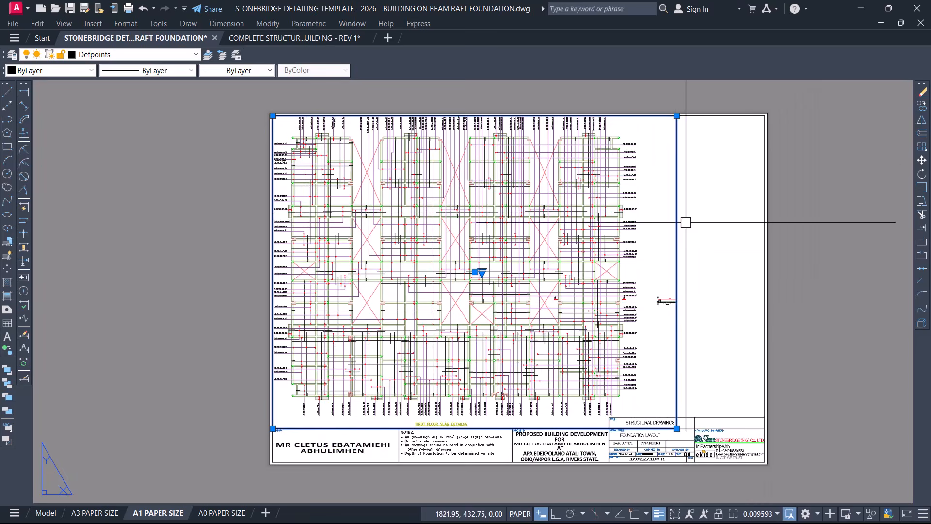
{"action": "left_click", "coordinate": [677, 116]}
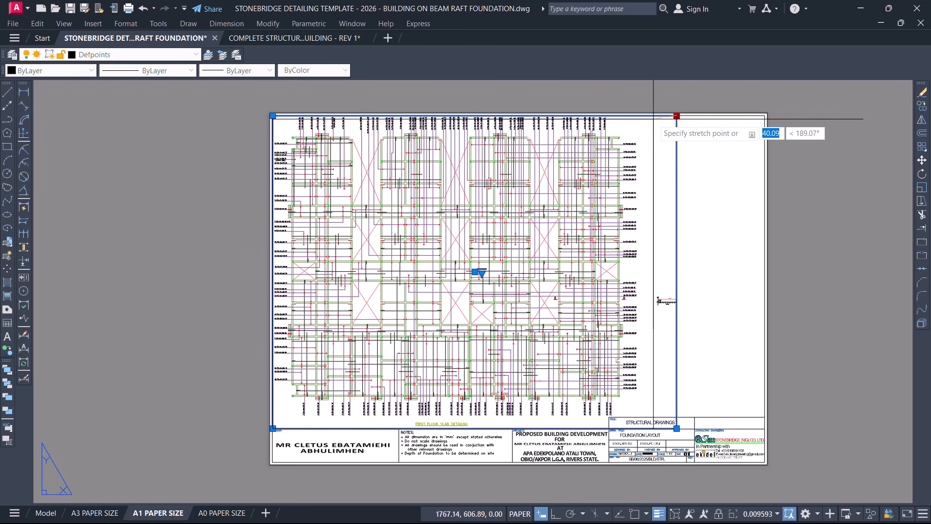
{"action": "key", "text": "F8"}
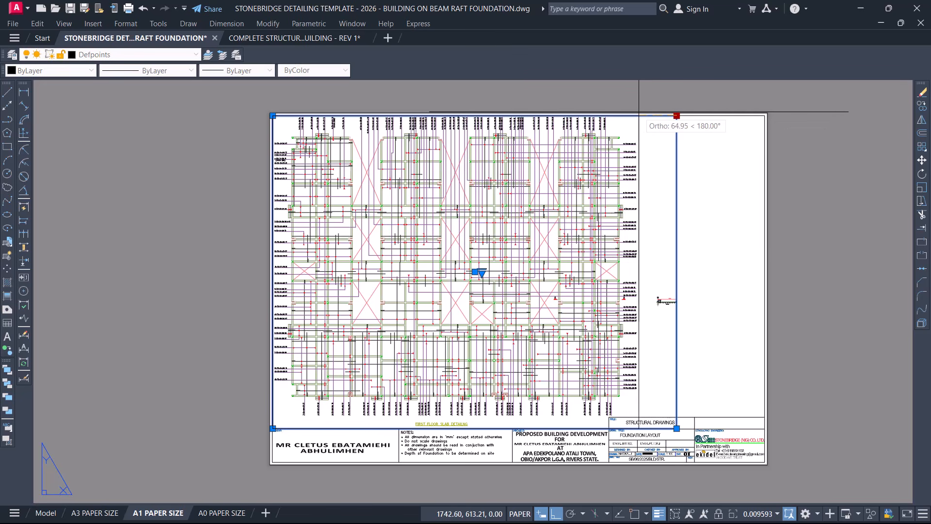
{"action": "left_click", "coordinate": [639, 112]}
{"action": "key", "text": "Escape"}
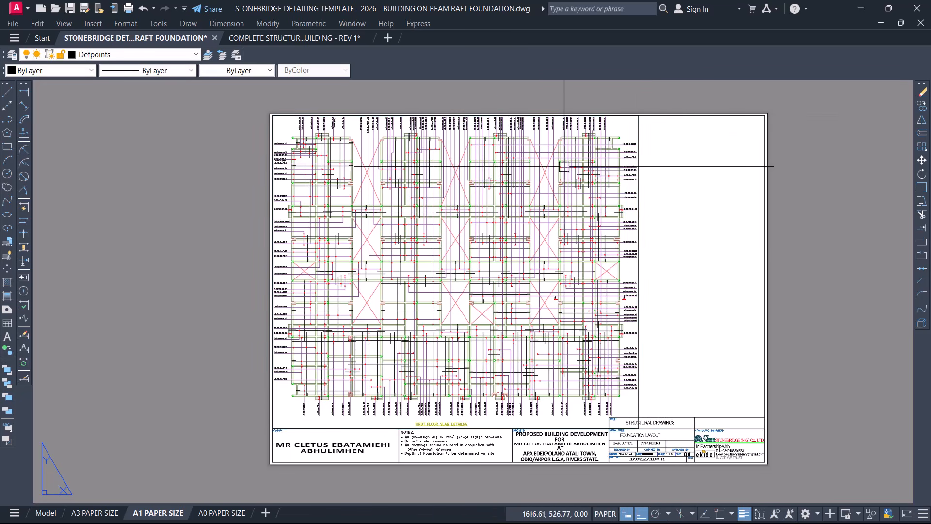
- Examine the narrowed viewport's edges around the upper bar labels, the lower bar labels and the title block
{"action": "scroll", "coordinate": [579, 161], "scroll_direction": "up", "scroll_amount": 2}
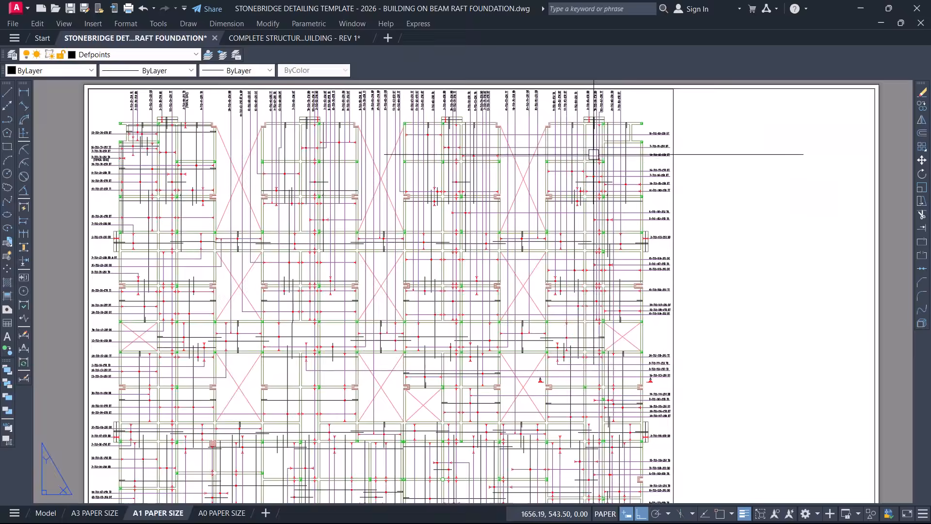
{"action": "left_click", "coordinate": [670, 119]}
{"action": "scroll", "coordinate": [602, 102], "scroll_direction": "up", "scroll_amount": 4}
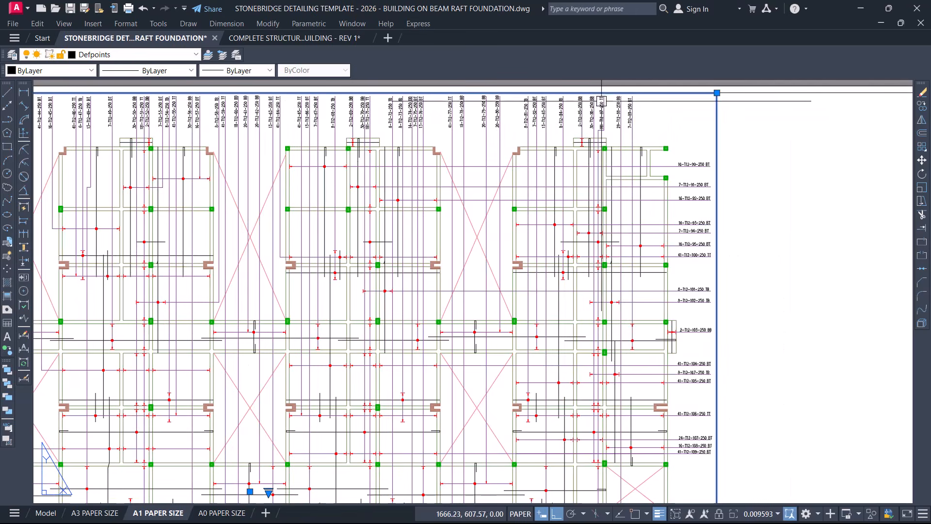
{"action": "scroll", "coordinate": [602, 102], "scroll_direction": "down", "scroll_amount": 6}
{"action": "scroll", "coordinate": [499, 379], "scroll_direction": "up", "scroll_amount": 2}
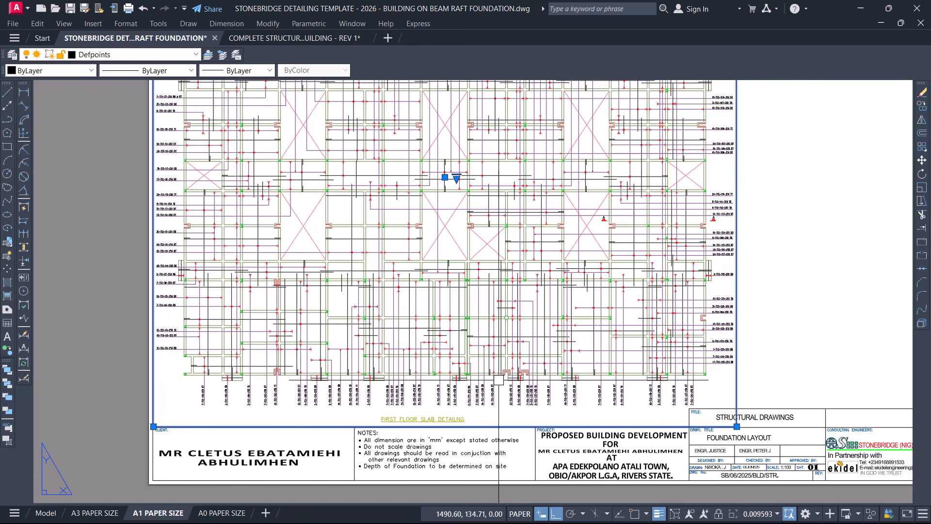
{"action": "scroll", "coordinate": [750, 424], "scroll_direction": "up", "scroll_amount": 4}
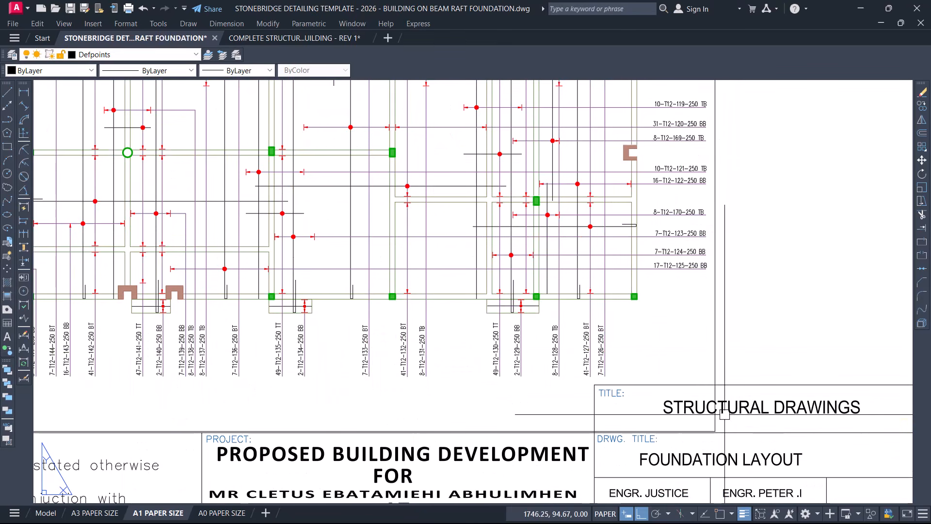
{"action": "scroll", "coordinate": [717, 420], "scroll_direction": "up", "scroll_amount": 4}
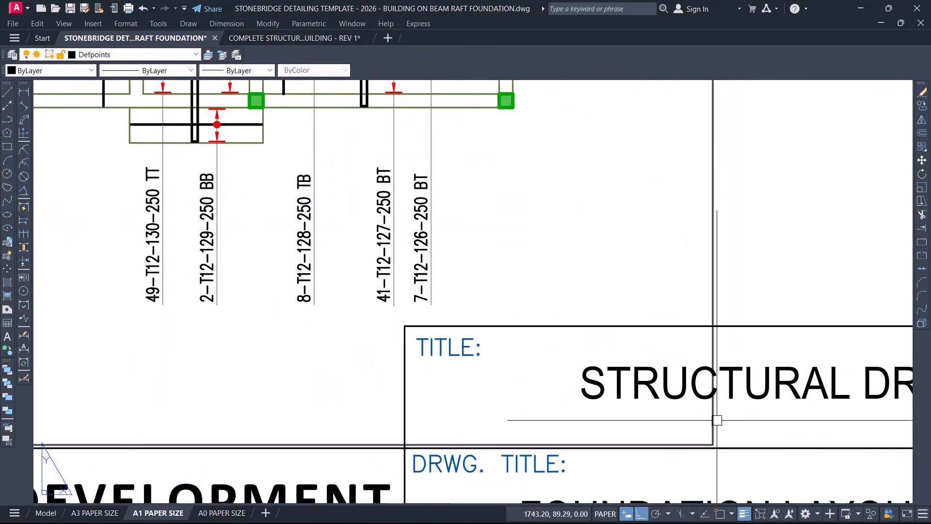
{"action": "left_click", "coordinate": [712, 287]}
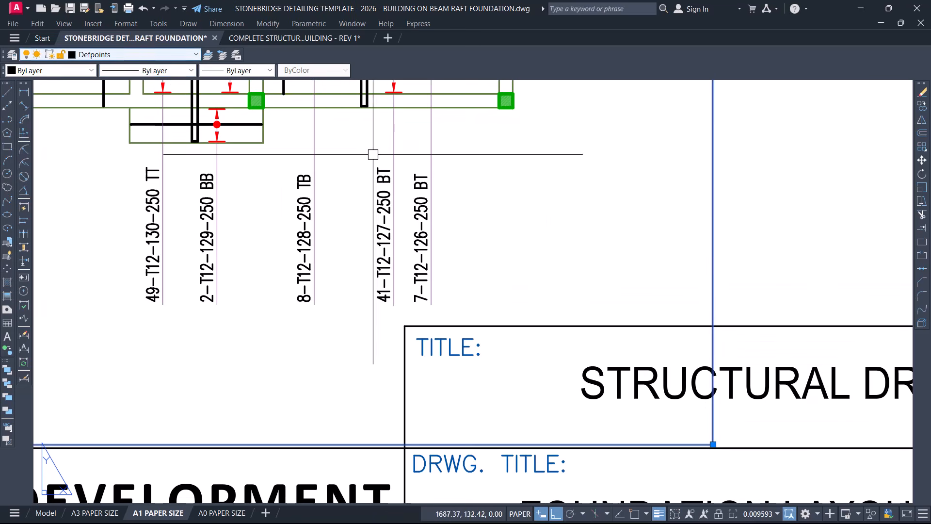
{"action": "scroll", "coordinate": [519, 339], "scroll_direction": "down", "scroll_amount": 8}
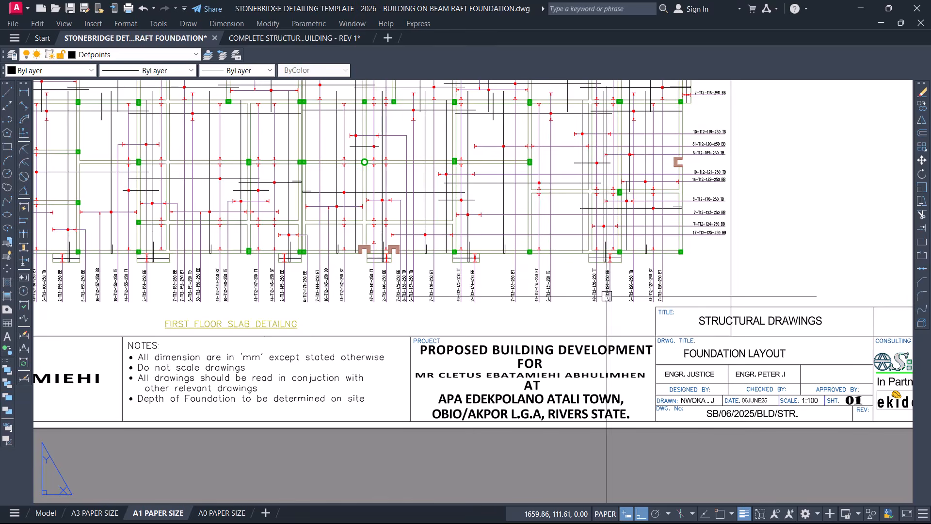
{"action": "scroll", "coordinate": [479, 166], "scroll_direction": "down", "scroll_amount": 2}
{"action": "scroll", "coordinate": [478, 166], "scroll_direction": "up", "scroll_amount": 2}
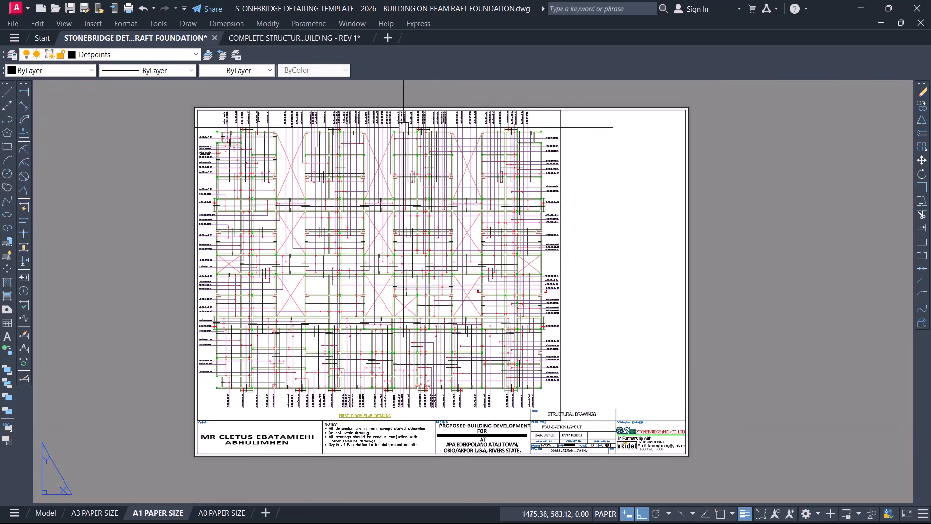
{"action": "scroll", "coordinate": [481, 209], "scroll_direction": "up", "scroll_amount": 6}
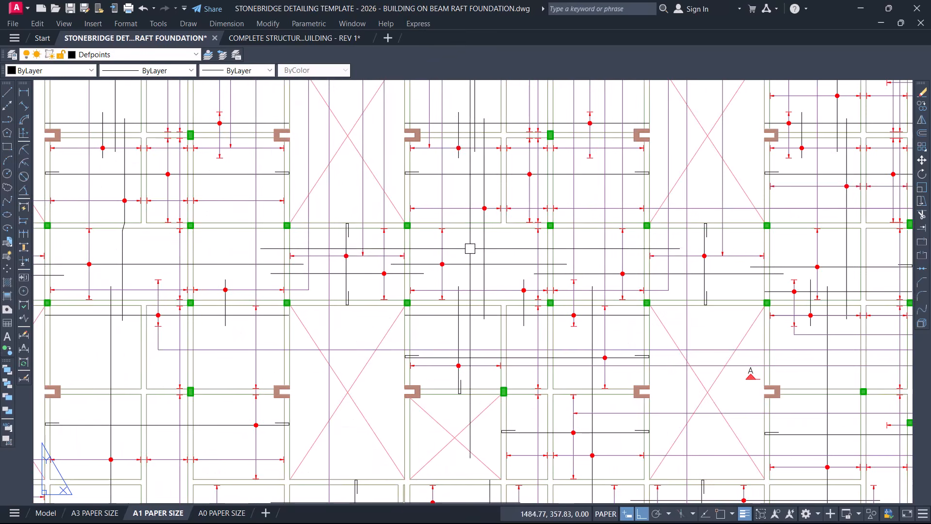
- Switch to model space and examine the linetypes of the slab's reinforcement bars and beams
{"action": "left_click", "coordinate": [46, 513]}
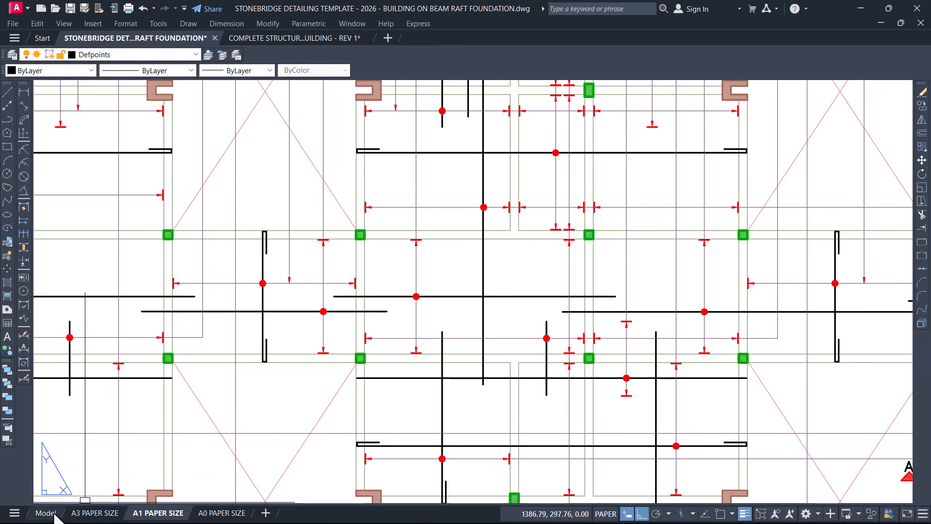
{"action": "scroll", "coordinate": [479, 259], "scroll_direction": "up", "scroll_amount": 5}
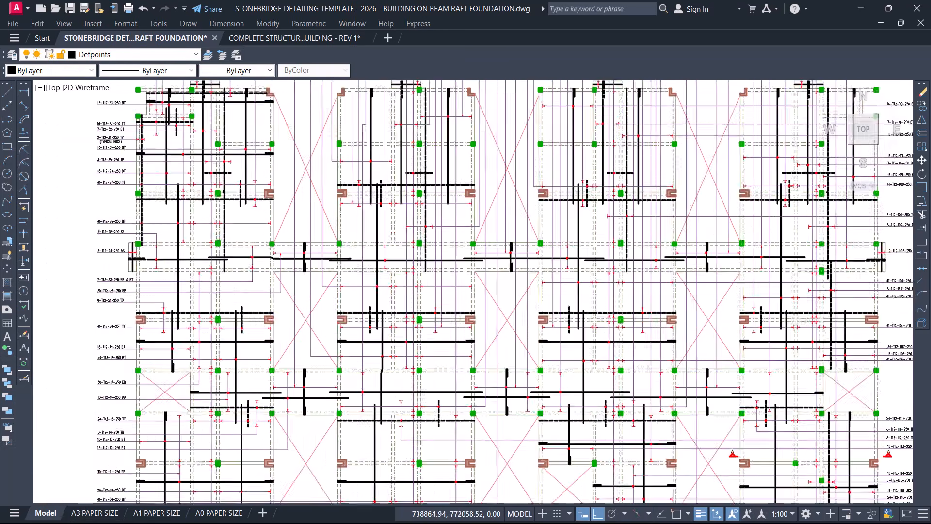
{"action": "scroll", "coordinate": [397, 175], "scroll_direction": "up", "scroll_amount": 4}
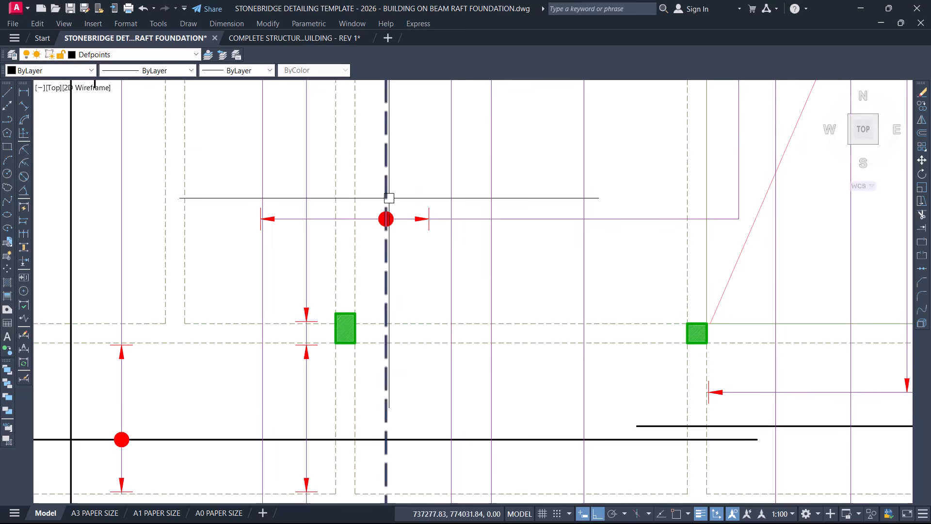
{"action": "scroll", "coordinate": [398, 193], "scroll_direction": "down", "scroll_amount": 4}
{"action": "scroll", "coordinate": [398, 194], "scroll_direction": "up", "scroll_amount": 6}
{"action": "scroll", "coordinate": [368, 148], "scroll_direction": "down", "scroll_amount": 3}
{"action": "scroll", "coordinate": [368, 148], "scroll_direction": "down", "scroll_amount": 2}
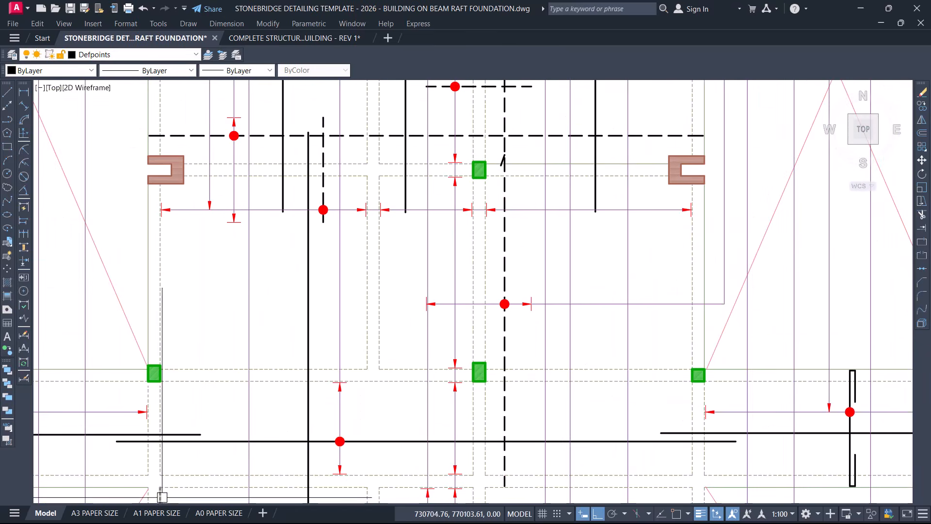
- Return to the A1 PAPER SIZE layout, compare the bar linetypes there, and adjust the global linetype scale with LTSCALE
{"action": "left_click", "coordinate": [162, 513]}
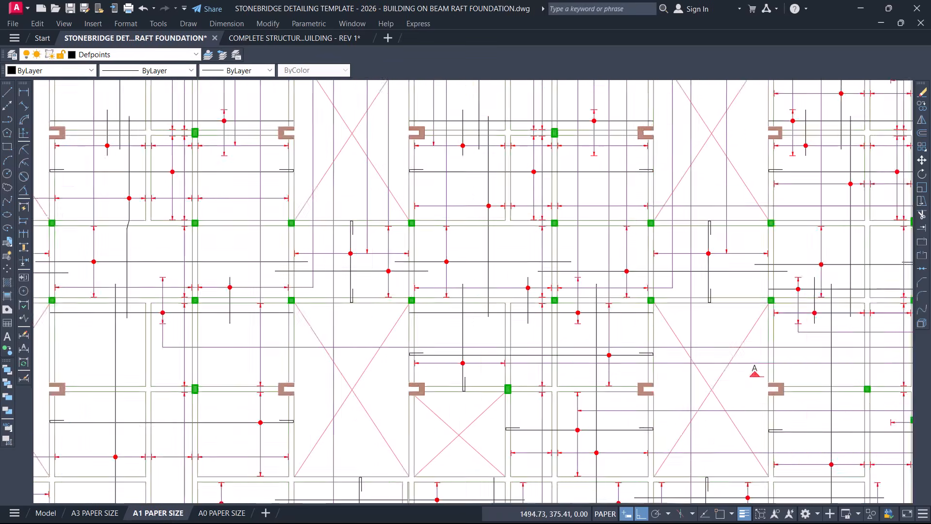
{"action": "scroll", "coordinate": [300, 203], "scroll_direction": "up", "scroll_amount": 4}
{"action": "scroll", "coordinate": [339, 177], "scroll_direction": "down", "scroll_amount": 4}
{"action": "scroll", "coordinate": [339, 177], "scroll_direction": "up", "scroll_amount": 2}
{"action": "scroll", "coordinate": [368, 203], "scroll_direction": "down", "scroll_amount": 2}
{"action": "scroll", "coordinate": [392, 225], "scroll_direction": "down", "scroll_amount": 2}
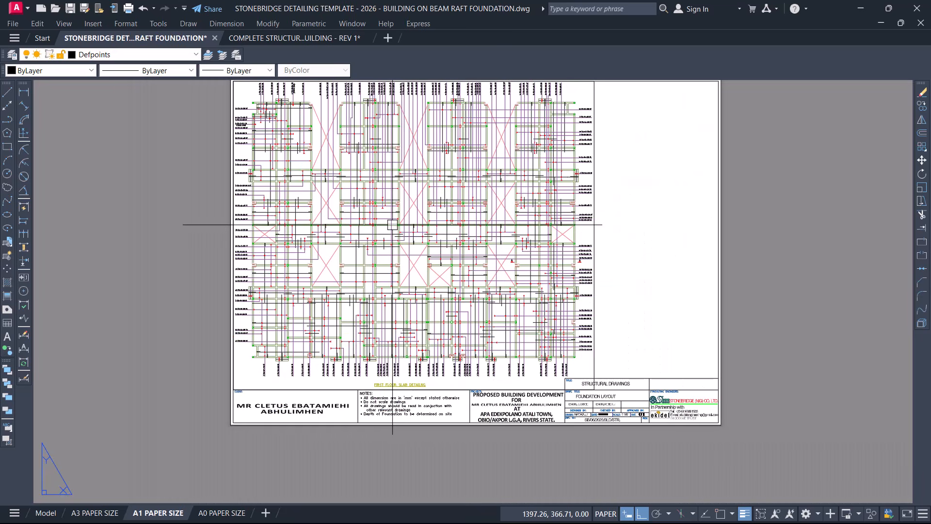
{"action": "scroll", "coordinate": [405, 197], "scroll_direction": "up", "scroll_amount": 2}
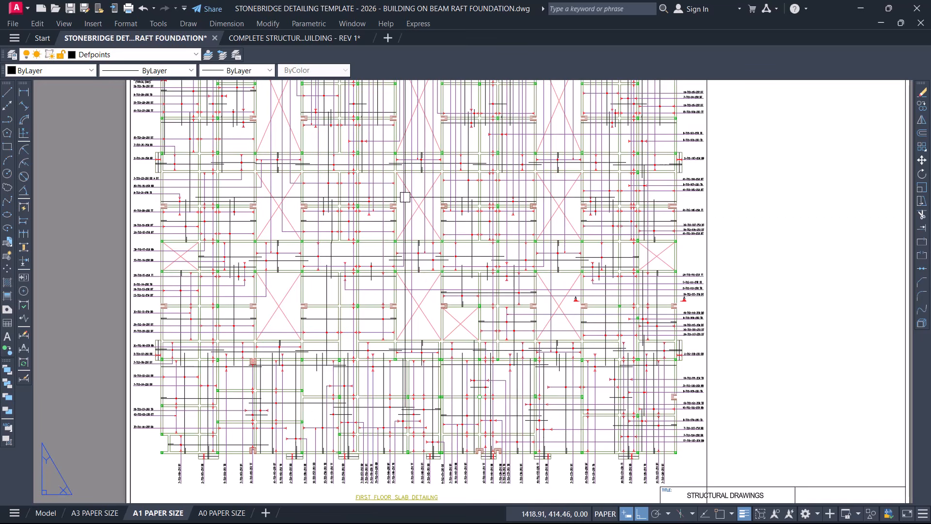
{"action": "type", "text": "LTS"}
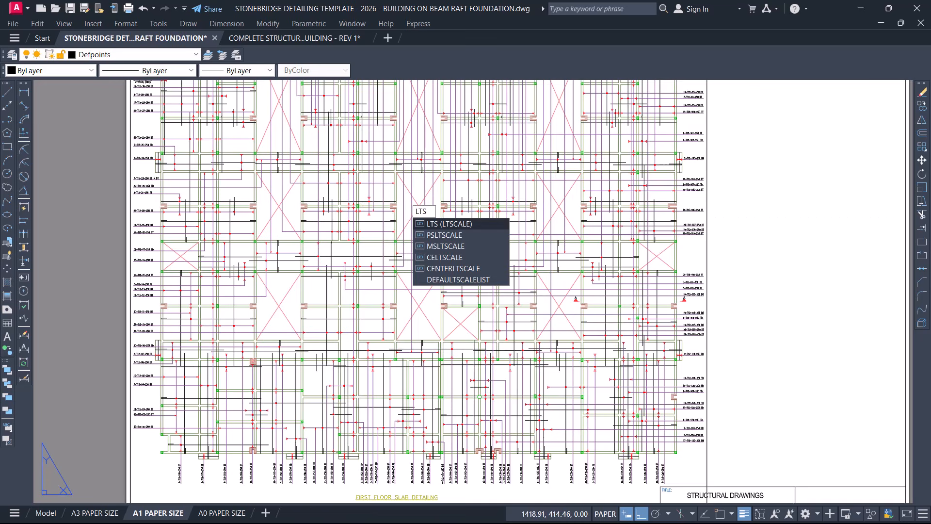
{"action": "key", "text": "Return"}
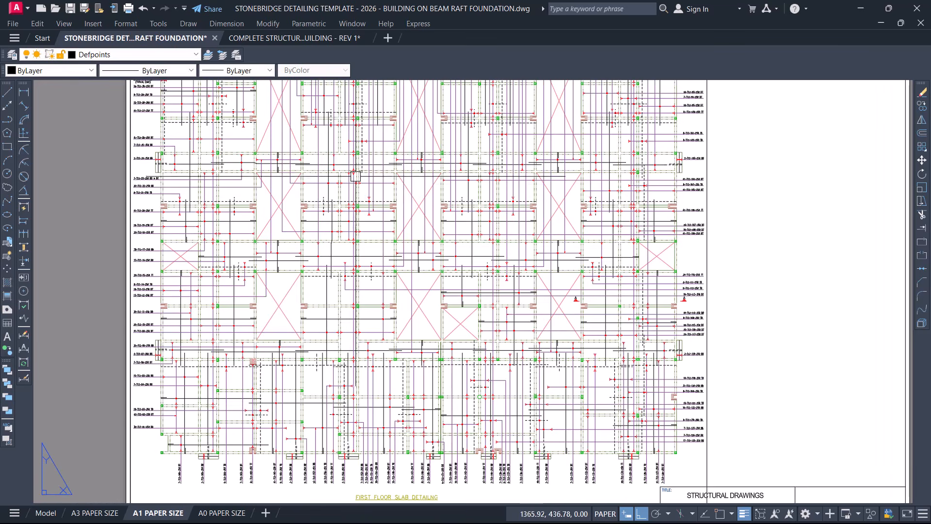
- Inspect the bar and beam linetypes across the first floor slab detailing on the A1 sheet, including the bar labels near the title block
{"action": "scroll", "coordinate": [405, 197], "scroll_direction": "up", "scroll_amount": 8}
{"action": "scroll", "coordinate": [260, 246], "scroll_direction": "up", "scroll_amount": 4}
{"action": "scroll", "coordinate": [260, 246], "scroll_direction": "down", "scroll_amount": 7}
{"action": "scroll", "coordinate": [386, 237], "scroll_direction": "up", "scroll_amount": 1}
{"action": "scroll", "coordinate": [386, 237], "scroll_direction": "down", "scroll_amount": 5}
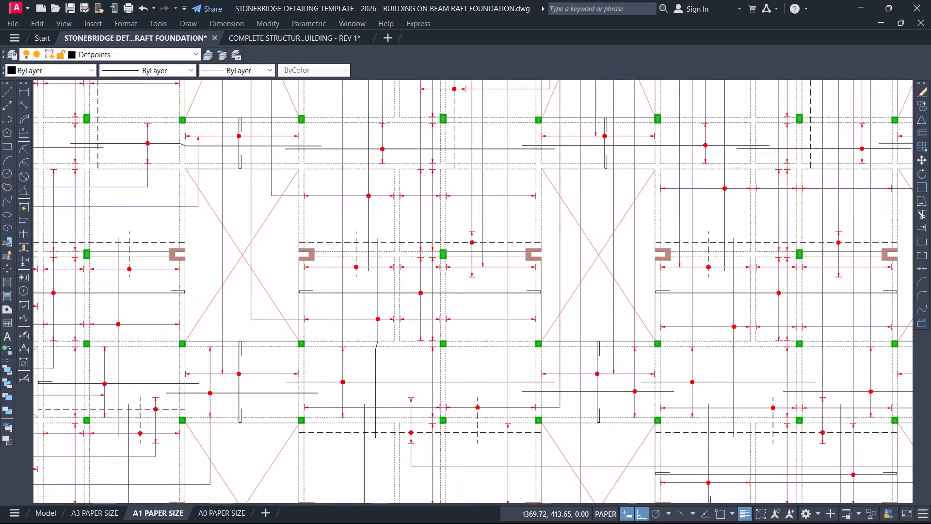
{"action": "scroll", "coordinate": [318, 326], "scroll_direction": "up", "scroll_amount": 3}
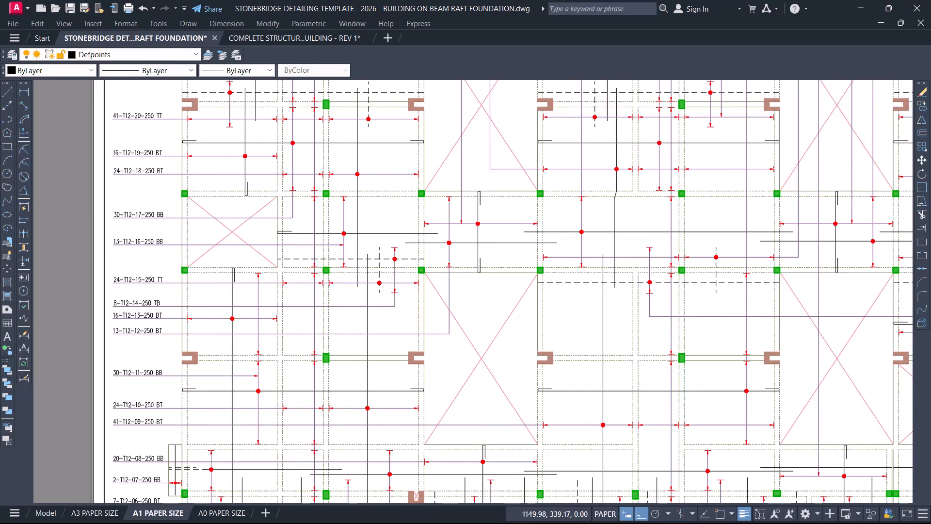
{"action": "scroll", "coordinate": [150, 262], "scroll_direction": "up", "scroll_amount": 4}
{"action": "scroll", "coordinate": [186, 246], "scroll_direction": "down", "scroll_amount": 7}
{"action": "scroll", "coordinate": [186, 246], "scroll_direction": "down", "scroll_amount": 5}
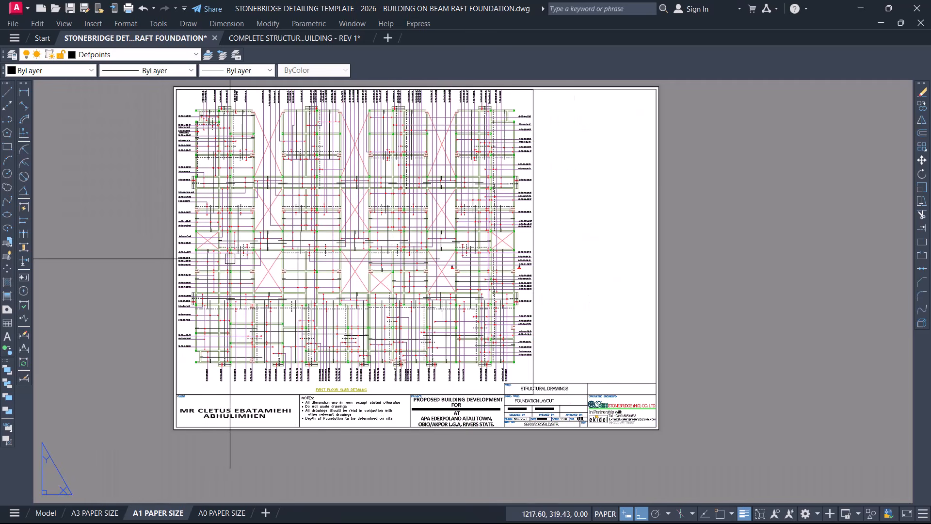
{"action": "scroll", "coordinate": [459, 333], "scroll_direction": "up", "scroll_amount": 5}
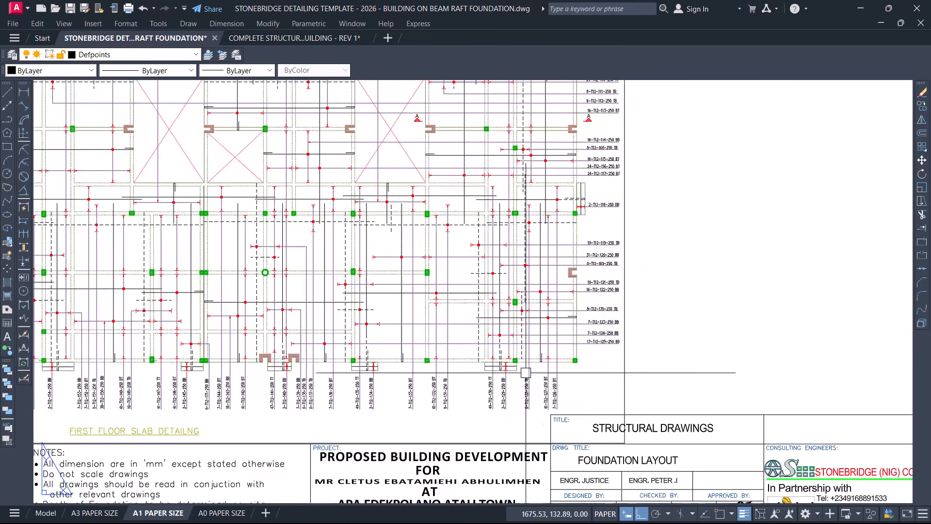
{"action": "scroll", "coordinate": [648, 289], "scroll_direction": "up", "scroll_amount": 2}
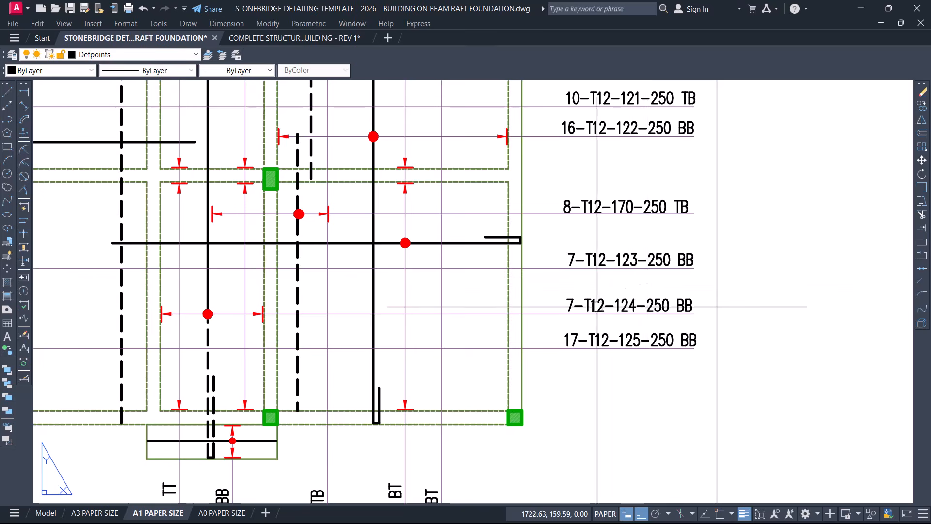
- Examine the overall sheet layout and the blank strip between the slab detailing viewport and the sheet border
{"action": "scroll", "coordinate": [490, 329], "scroll_direction": "down", "scroll_amount": 6}
{"action": "scroll", "coordinate": [456, 325], "scroll_direction": "down", "scroll_amount": 4}
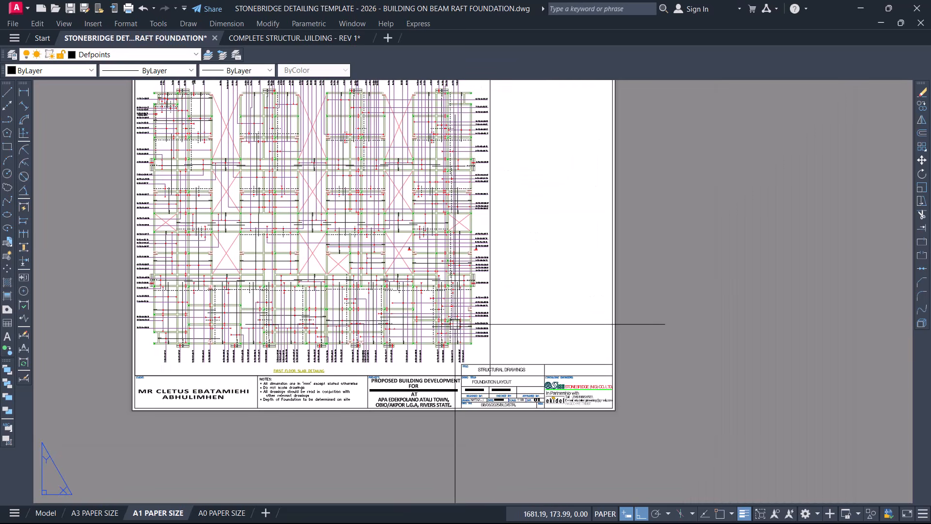
{"action": "scroll", "coordinate": [465, 312], "scroll_direction": "up", "scroll_amount": 2}
{"action": "scroll", "coordinate": [438, 370], "scroll_direction": "down", "scroll_amount": 4}
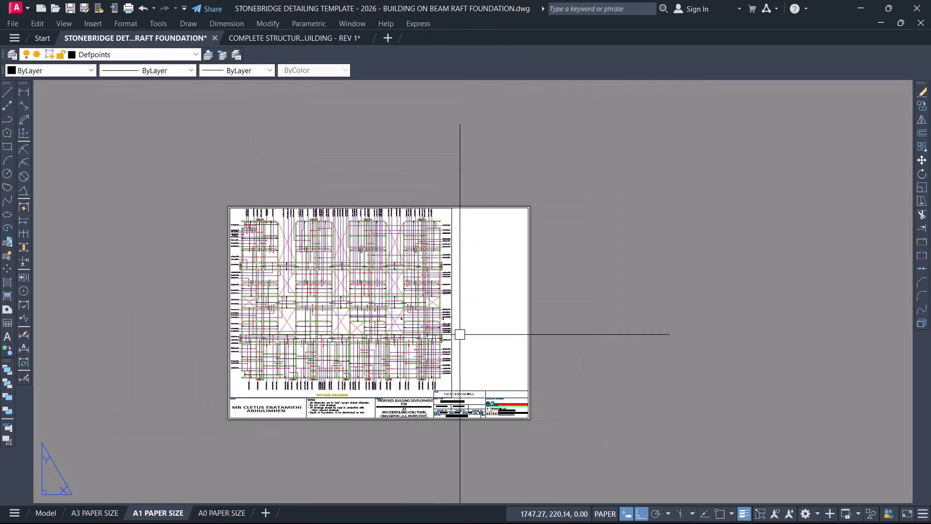
{"action": "scroll", "coordinate": [471, 292], "scroll_direction": "up", "scroll_amount": 2}
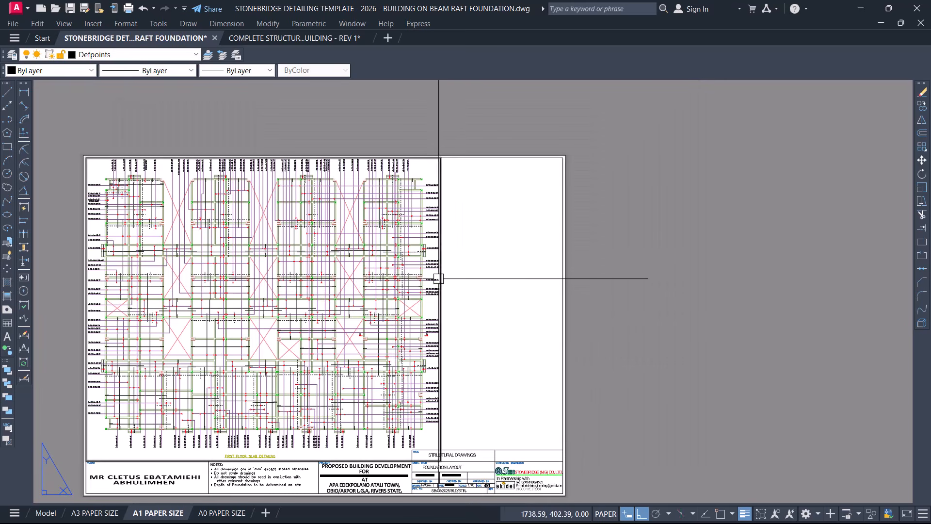
{"action": "left_click", "coordinate": [466, 218]}
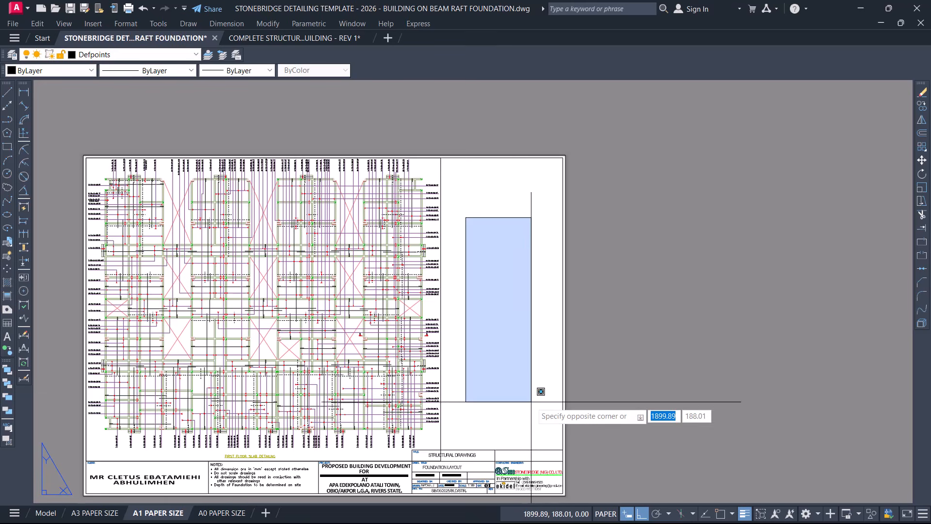
{"action": "left_click", "coordinate": [531, 402]}
- Switch to model space and locate the Section A-A drawing and the matching A section marks on the slab detailing
{"action": "mouse_move", "coordinate": [54, 513]}
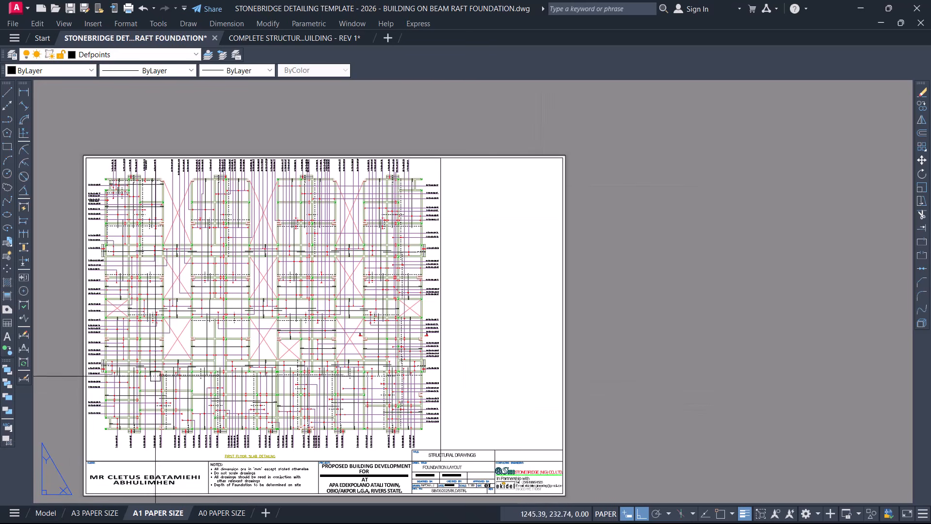
{"action": "left_click", "coordinate": [45, 513]}
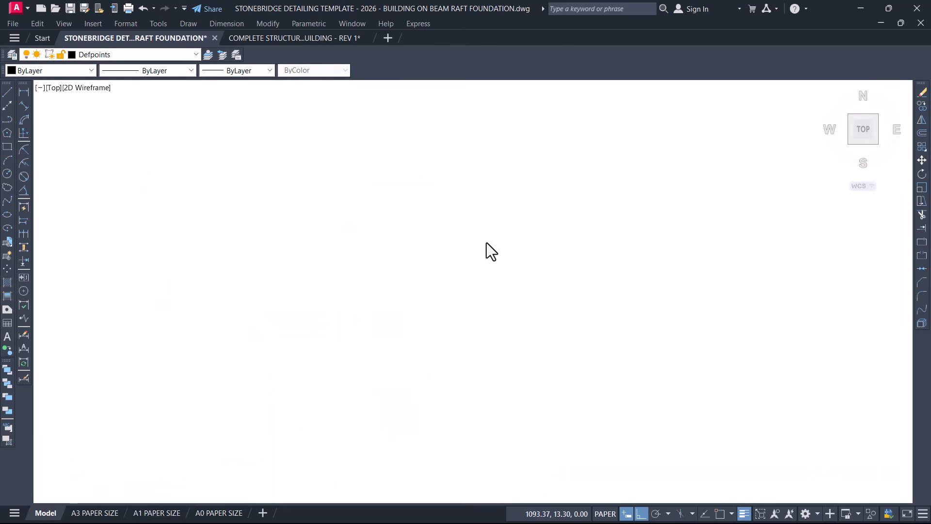
{"action": "scroll", "coordinate": [433, 243], "scroll_direction": "down", "scroll_amount": 12}
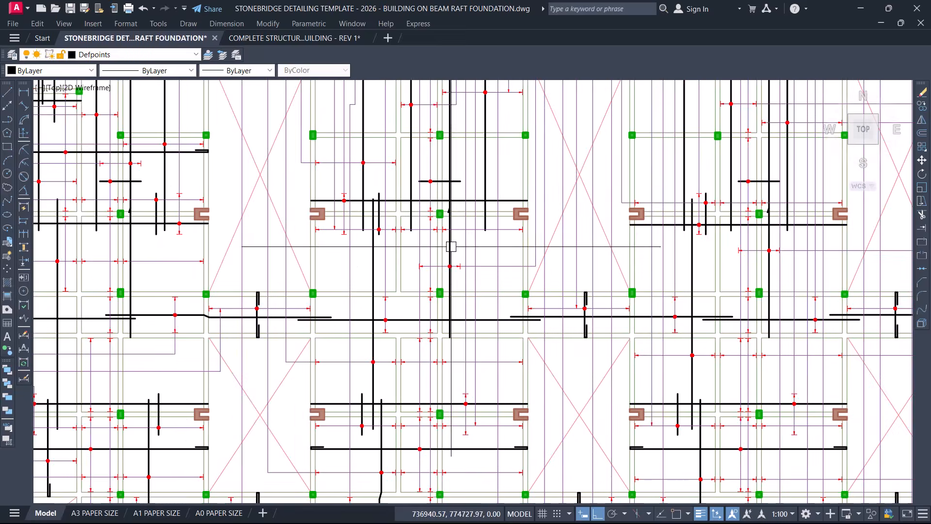
{"action": "scroll", "coordinate": [723, 347], "scroll_direction": "up", "scroll_amount": 10}
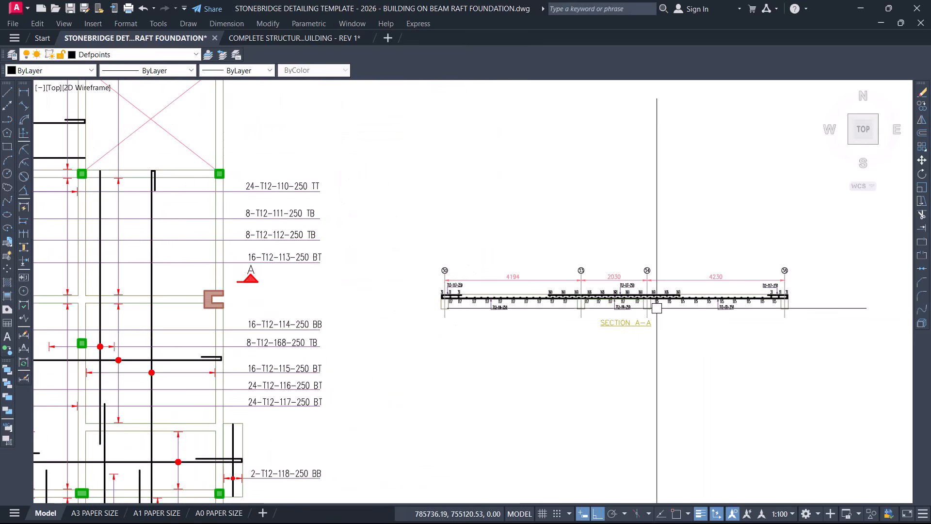
{"action": "scroll", "coordinate": [808, 327], "scroll_direction": "down", "scroll_amount": 5}
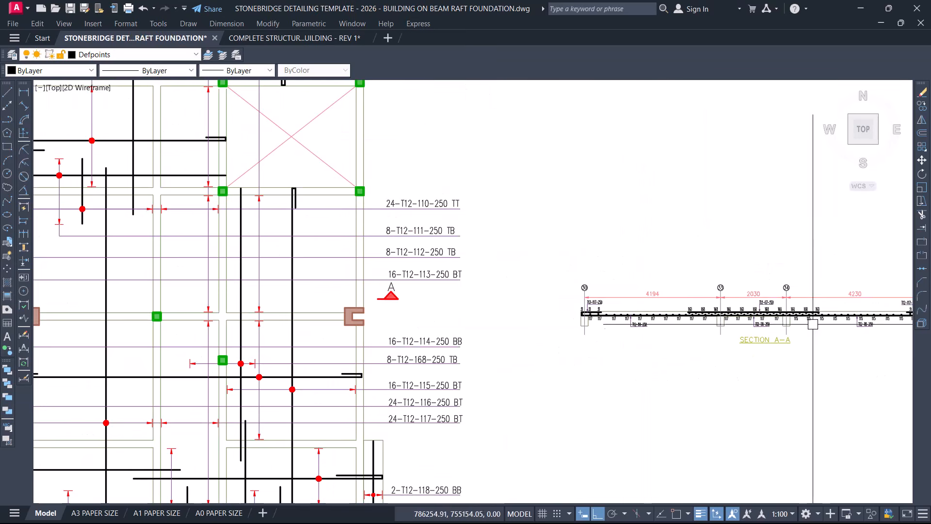
{"action": "scroll", "coordinate": [459, 299], "scroll_direction": "down", "scroll_amount": 3}
{"action": "scroll", "coordinate": [194, 287], "scroll_direction": "up", "scroll_amount": 3}
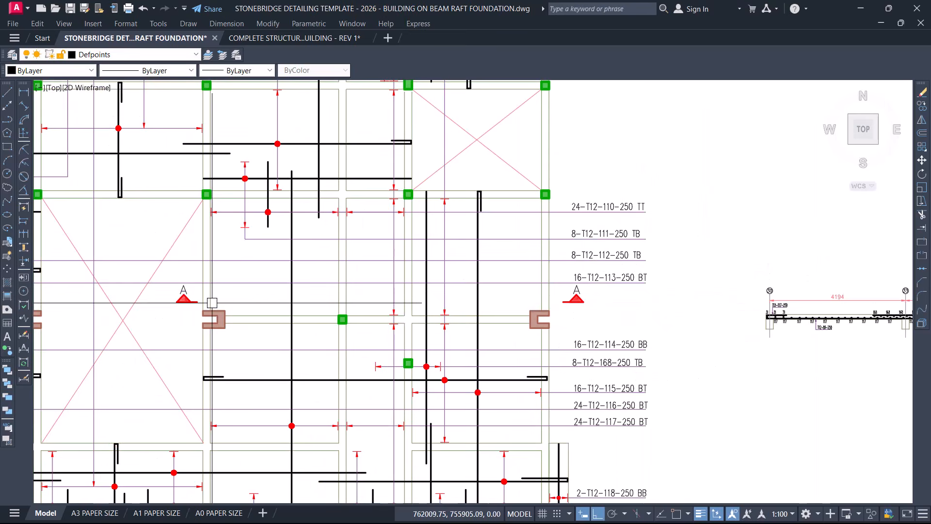
- Return to the A1 PAPER SIZE layout and create a tall rectangular viewport with MV in the blank strip beside the slab detailing
{"action": "left_click", "coordinate": [156, 512]}
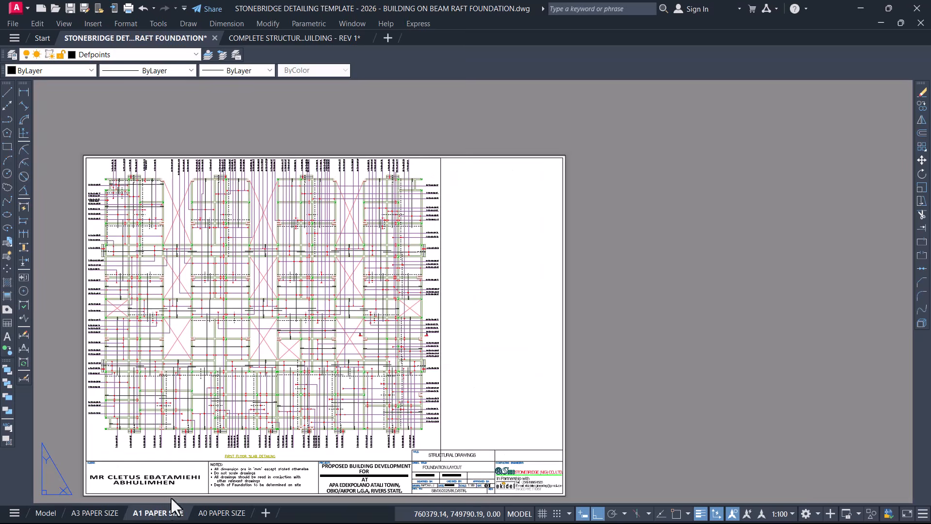
{"action": "scroll", "coordinate": [429, 301], "scroll_direction": "up", "scroll_amount": 8}
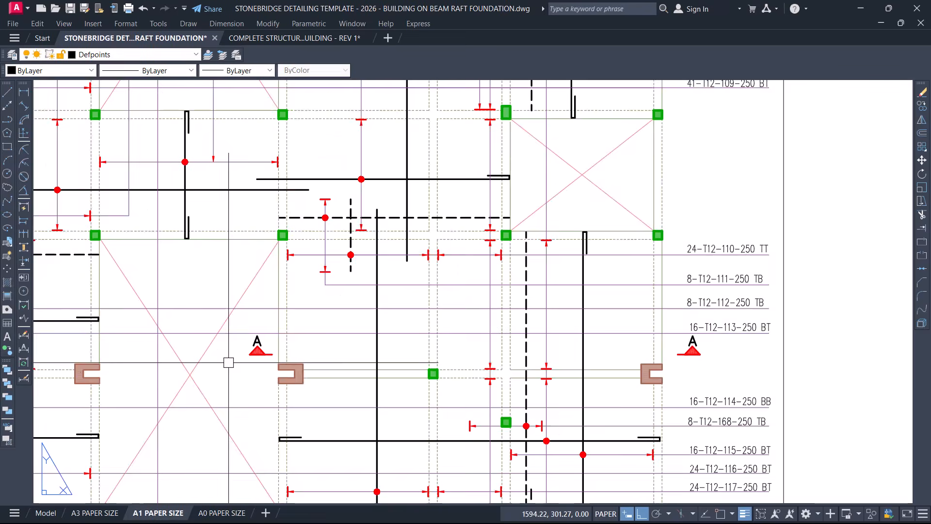
{"action": "scroll", "coordinate": [402, 348], "scroll_direction": "down", "scroll_amount": 8}
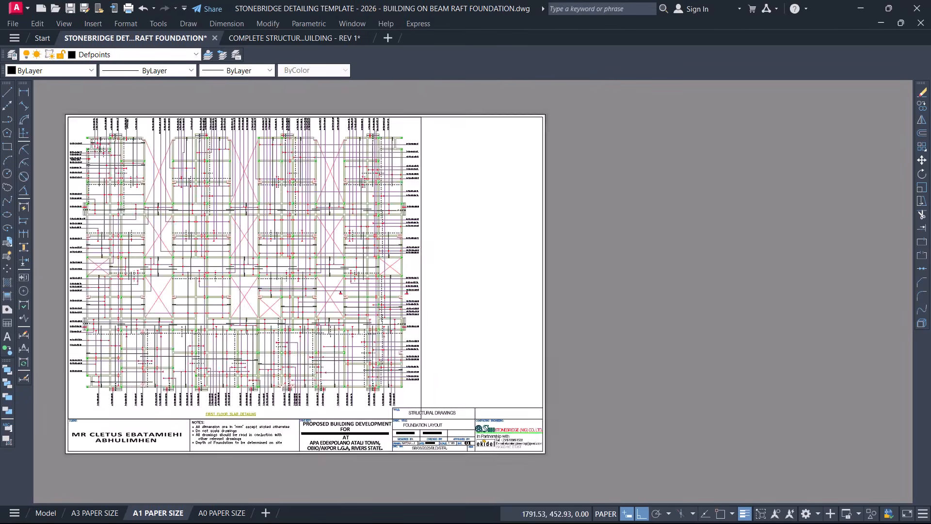
{"action": "scroll", "coordinate": [468, 229], "scroll_direction": "up", "scroll_amount": 4}
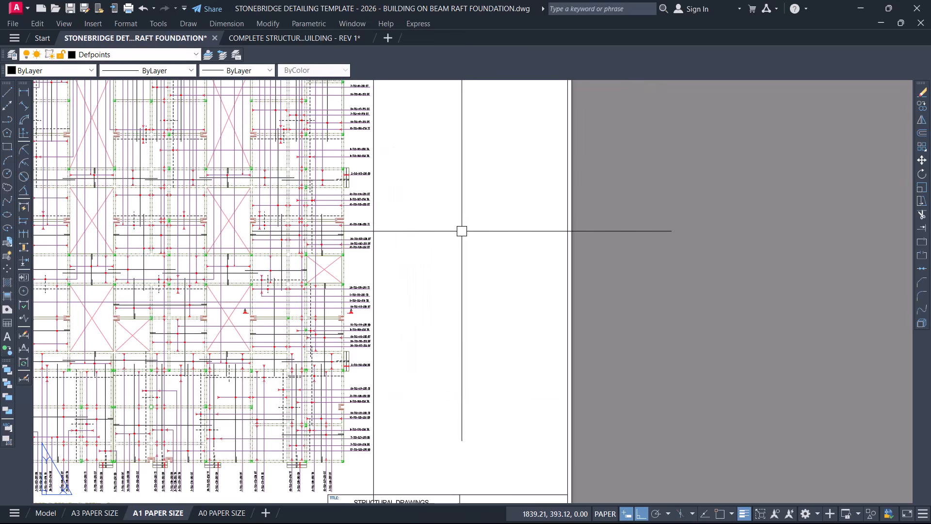
{"action": "scroll", "coordinate": [462, 231], "scroll_direction": "down", "scroll_amount": 4}
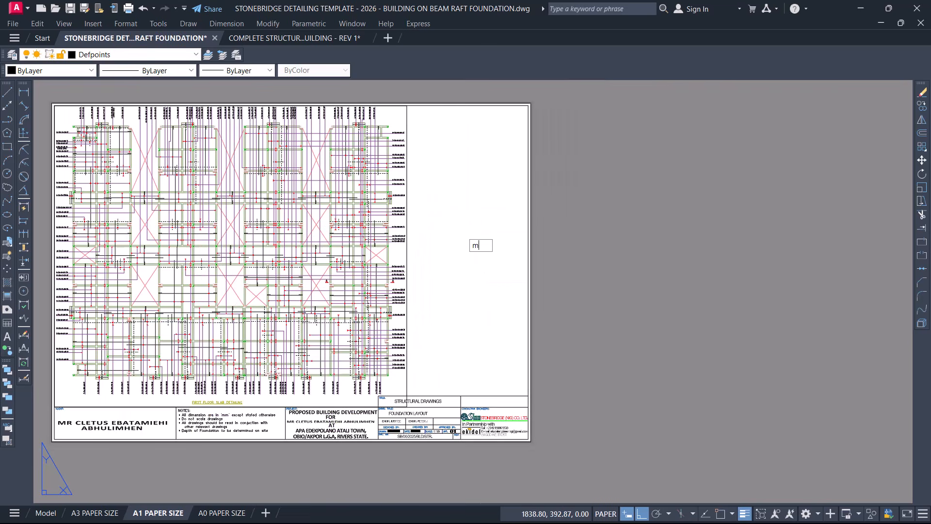
{"action": "type", "text": "v"}
{"action": "key", "text": "Return"}
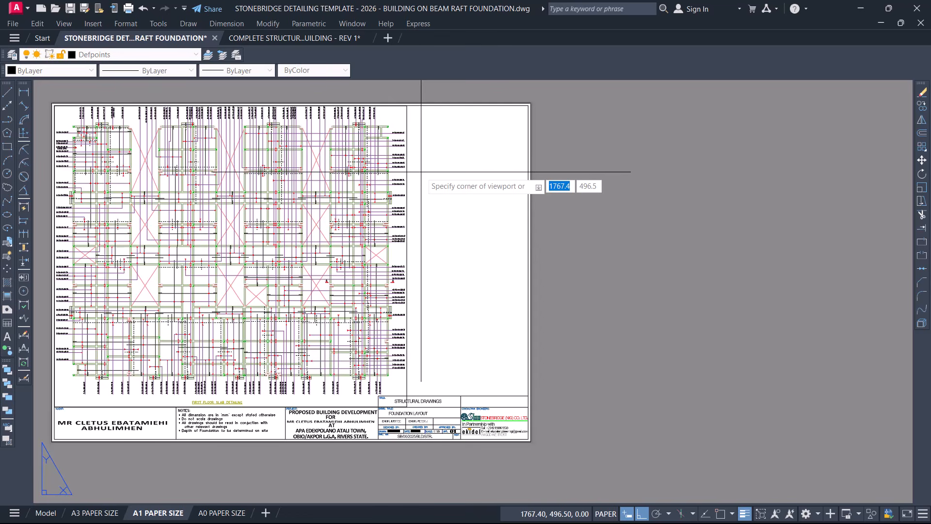
{"action": "scroll", "coordinate": [416, 148], "scroll_direction": "up", "scroll_amount": 2}
{"action": "scroll", "coordinate": [416, 140], "scroll_direction": "down", "scroll_amount": 2}
{"action": "left_click", "coordinate": [416, 115]}
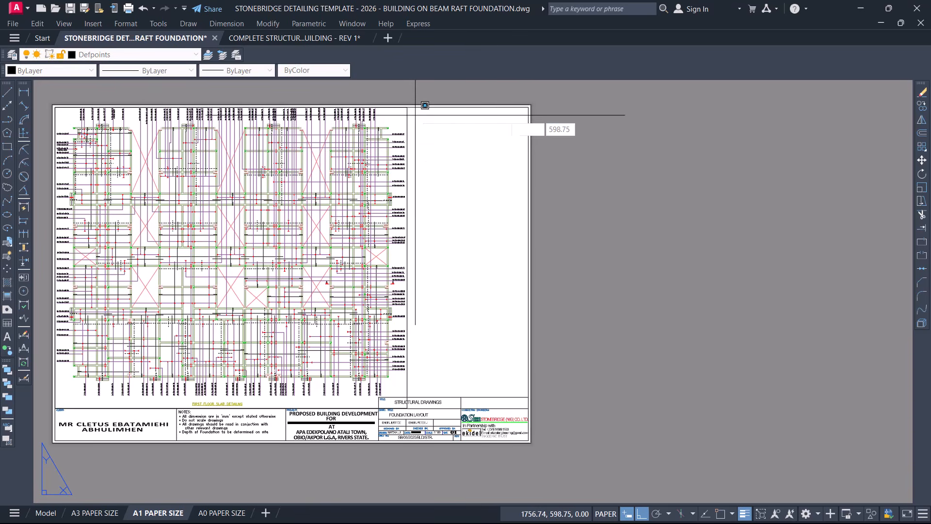
{"action": "left_click", "coordinate": [516, 388]}
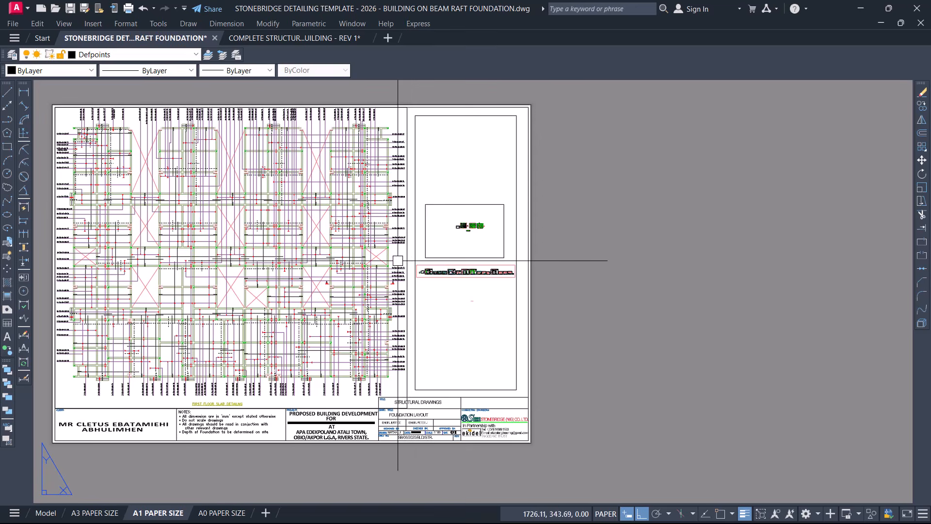
- Activate the new viewport and frame the Section A-A drawing so that it spans the viewport's width
{"action": "double_click", "coordinate": [462, 292]}
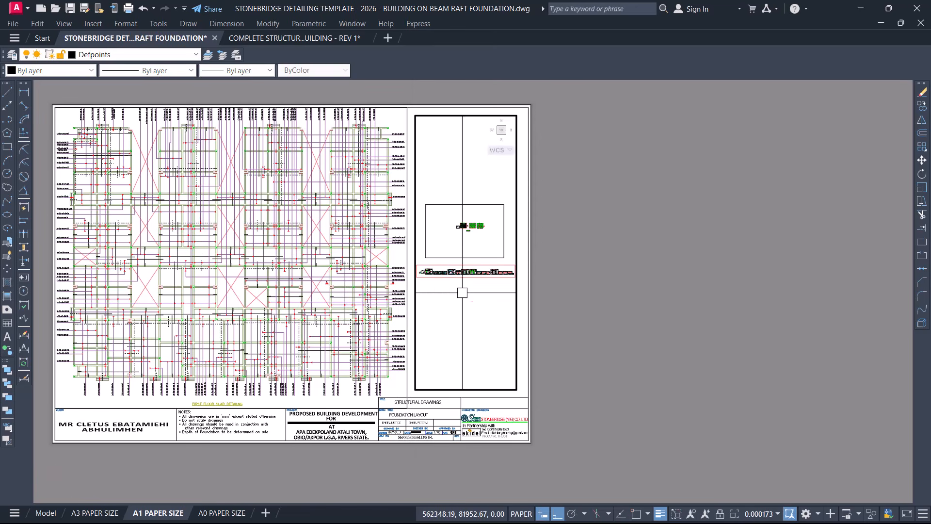
{"action": "left_click", "coordinate": [462, 293]}
{"action": "left_click", "coordinate": [462, 324]}
{"action": "scroll", "coordinate": [453, 241], "scroll_direction": "up", "scroll_amount": 10}
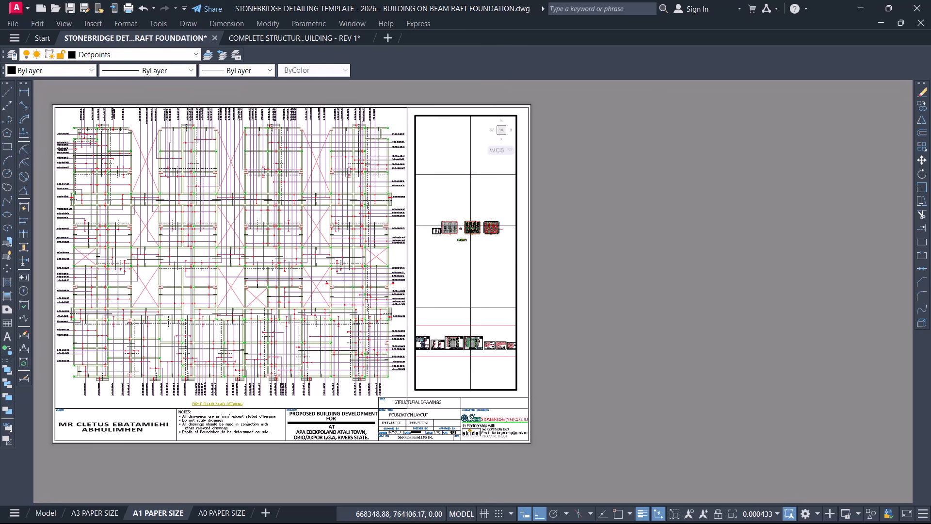
{"action": "scroll", "coordinate": [428, 244], "scroll_direction": "down", "scroll_amount": 2}
{"action": "scroll", "coordinate": [467, 245], "scroll_direction": "up", "scroll_amount": 2}
{"action": "scroll", "coordinate": [432, 236], "scroll_direction": "down", "scroll_amount": 1}
{"action": "scroll", "coordinate": [503, 241], "scroll_direction": "up", "scroll_amount": 12}
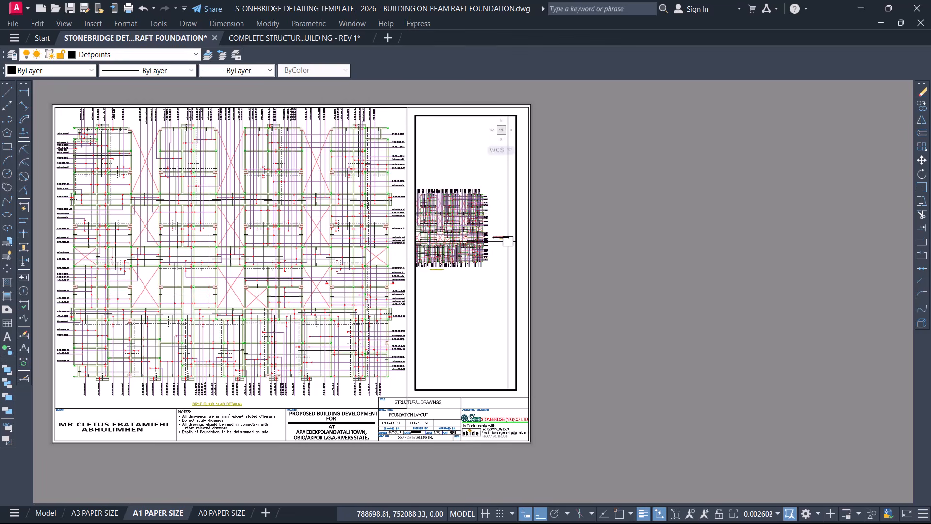
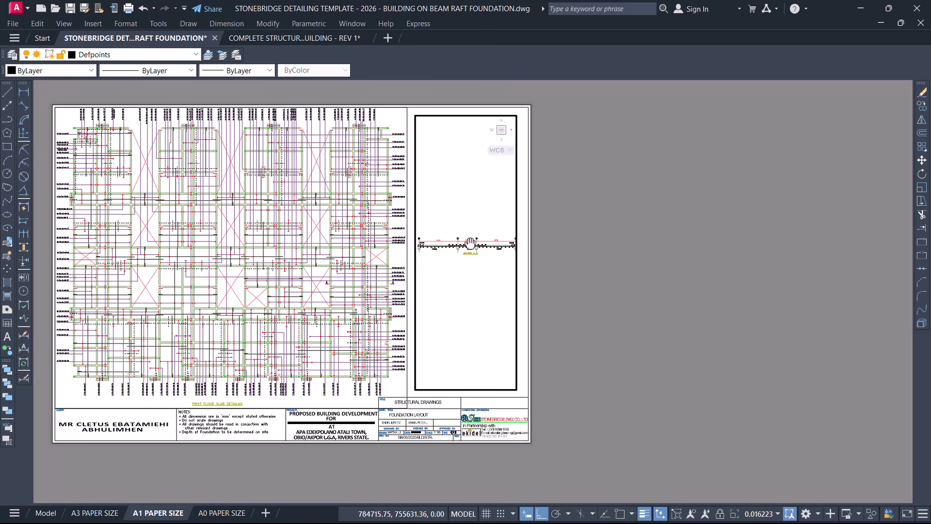
- Return to paper space with PS and move the Section A-A viewport horizontally off the sheet into the empty area beside it
{"action": "mouse_move", "coordinate": [493, 245]}
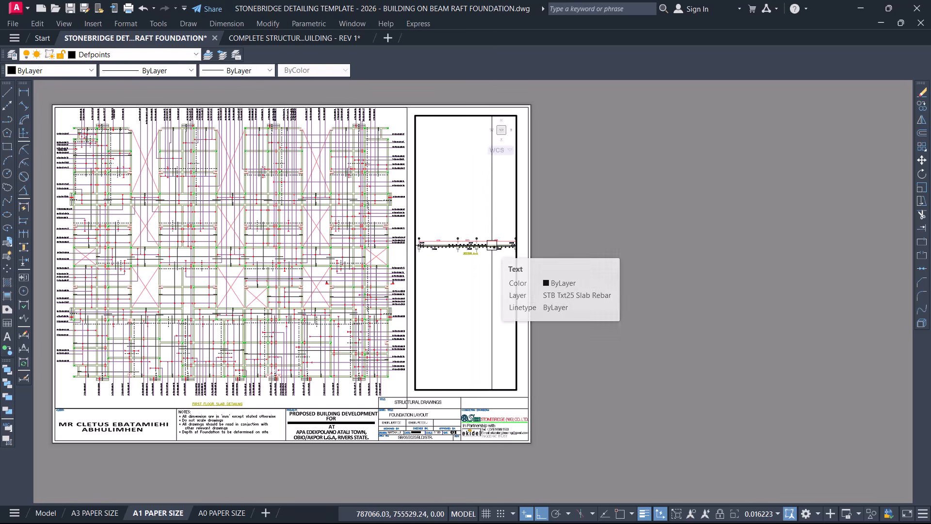
{"action": "type", "text": "p"}
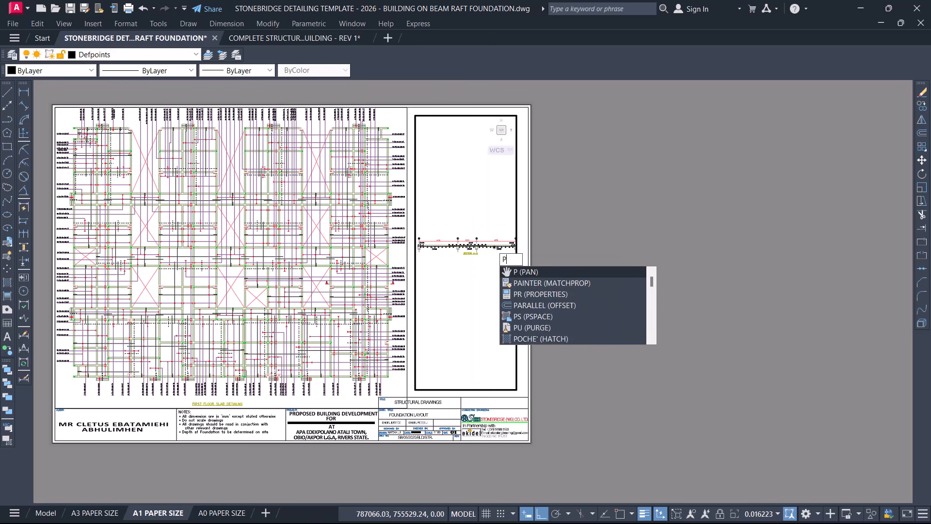
{"action": "type", "text": "s"}
{"action": "key", "text": "Return"}
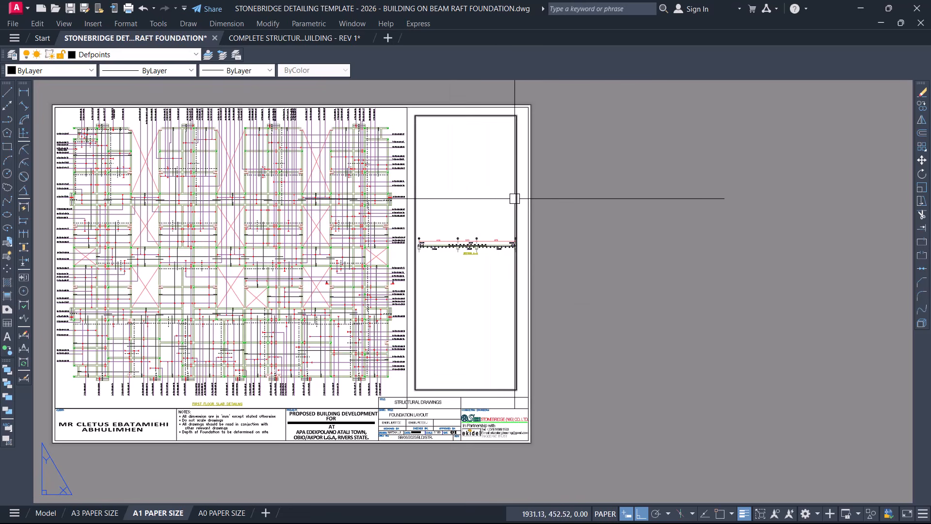
{"action": "left_click", "coordinate": [516, 199]}
{"action": "type", "text": "m"}
{"action": "key", "text": "Return"}
{"action": "left_click", "coordinate": [455, 242]}
{"action": "left_click", "coordinate": [676, 241]}
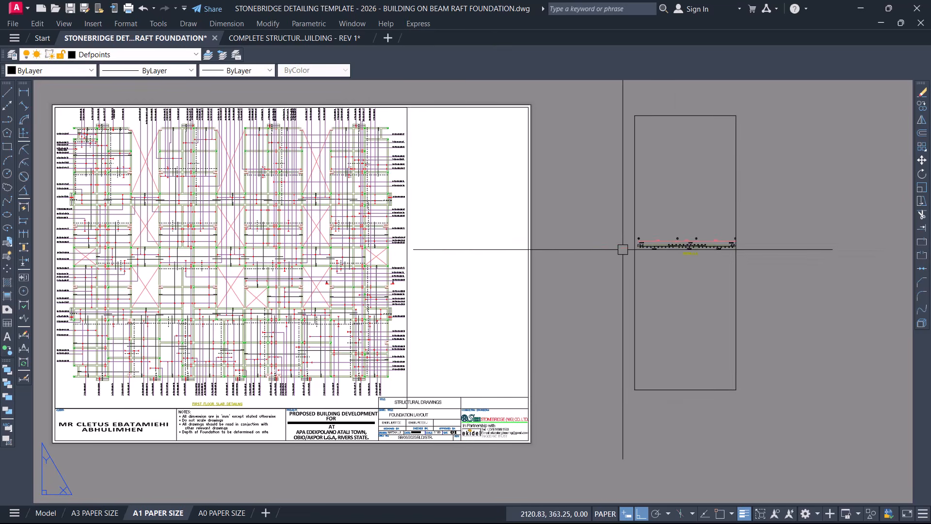
- Shrink the height of the Section A-A viewport by pulling its upper and lower edges in close around the section drawing
{"action": "scroll", "coordinate": [756, 231], "scroll_direction": "up", "scroll_amount": 4}
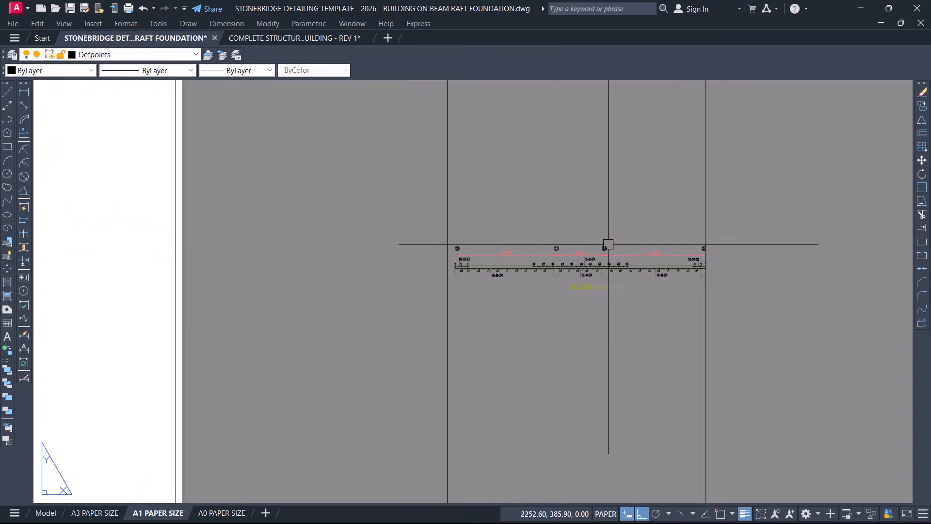
{"action": "scroll", "coordinate": [538, 262], "scroll_direction": "down", "scroll_amount": 4}
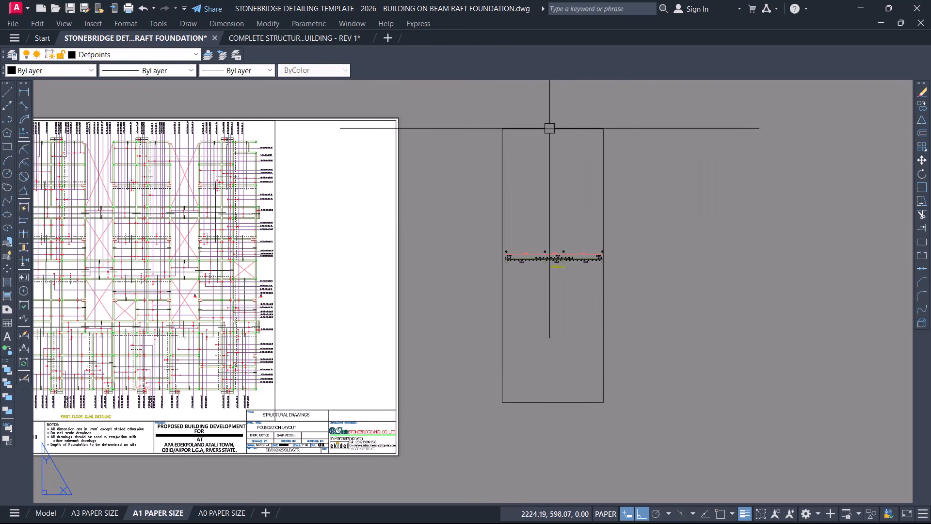
{"action": "left_click", "coordinate": [548, 130]}
{"action": "left_click", "coordinate": [604, 129]}
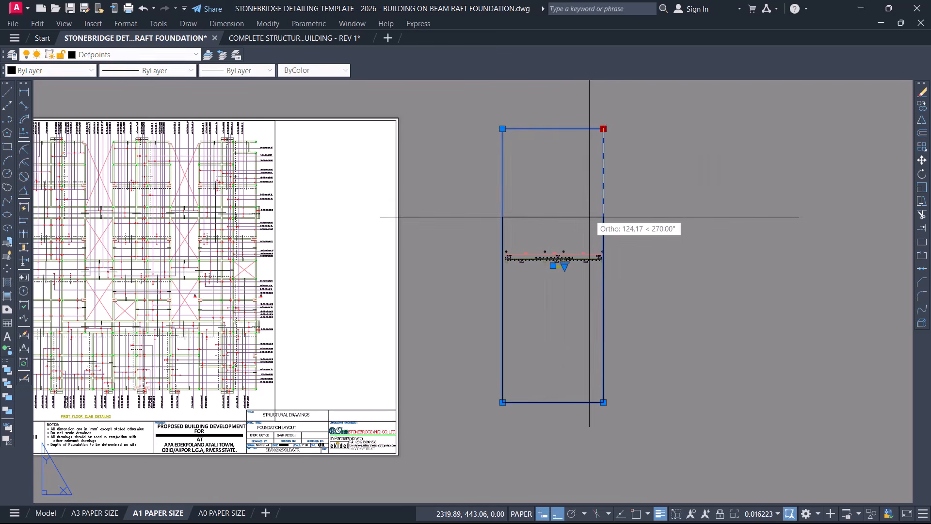
{"action": "scroll", "coordinate": [597, 211], "scroll_direction": "up", "scroll_amount": 3}
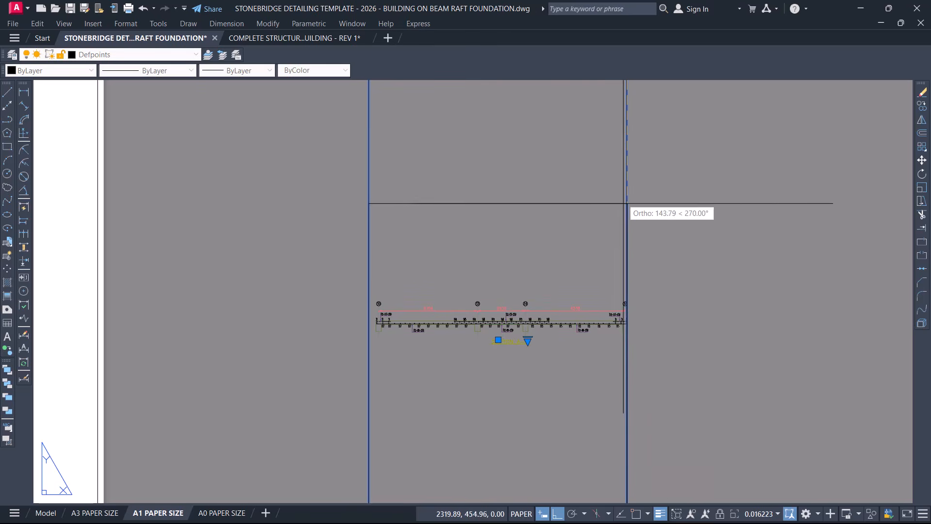
{"action": "left_click", "coordinate": [625, 286]}
{"action": "scroll", "coordinate": [584, 196], "scroll_direction": "down", "scroll_amount": 4}
{"action": "left_click", "coordinate": [599, 390]}
{"action": "scroll", "coordinate": [600, 262], "scroll_direction": "up", "scroll_amount": 6}
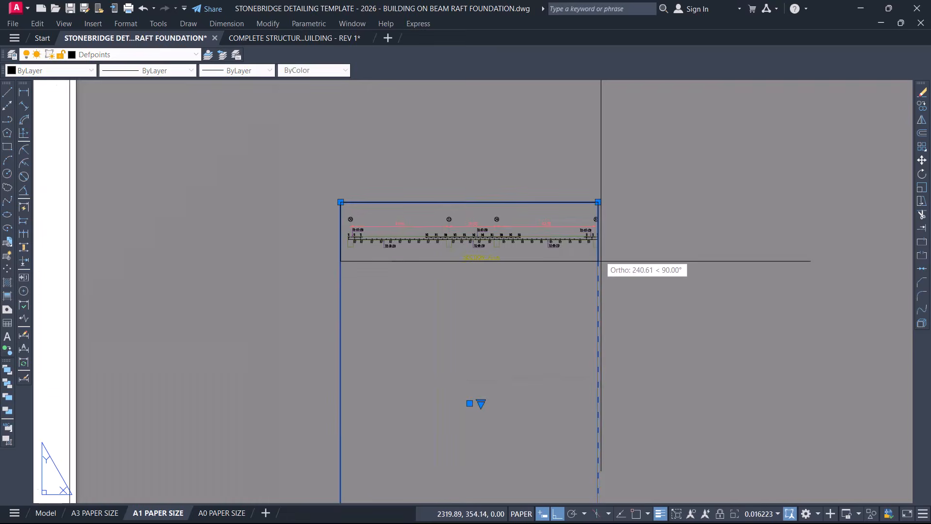
{"action": "left_click", "coordinate": [600, 266]}
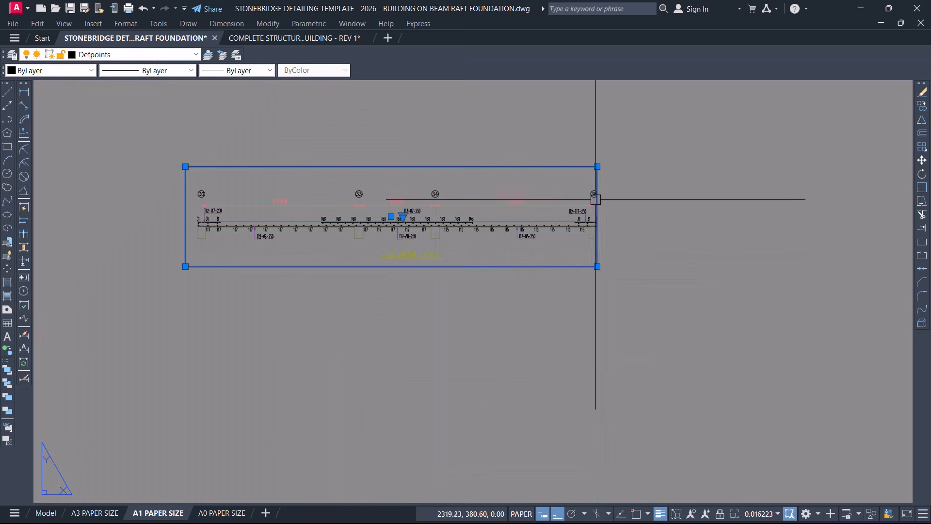
- Stretch the end edge of the Section A-A viewport slightly outward so the last grid bubble has clearance
{"action": "left_click", "coordinate": [597, 166]}
{"action": "scroll", "coordinate": [606, 165], "scroll_direction": "up", "scroll_amount": 2}
{"action": "left_click", "coordinate": [621, 165]}
{"action": "scroll", "coordinate": [563, 177], "scroll_direction": "down", "scroll_amount": 4}
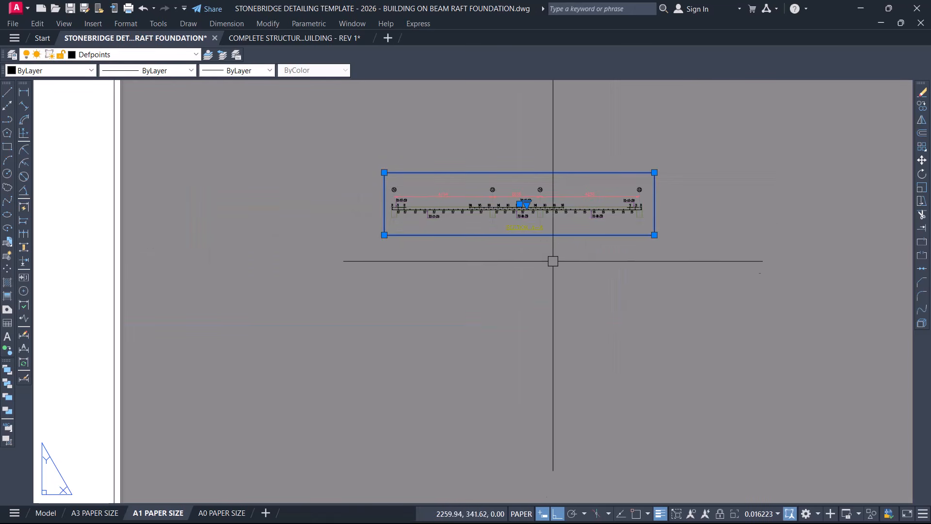
{"action": "key", "text": "Escape"}
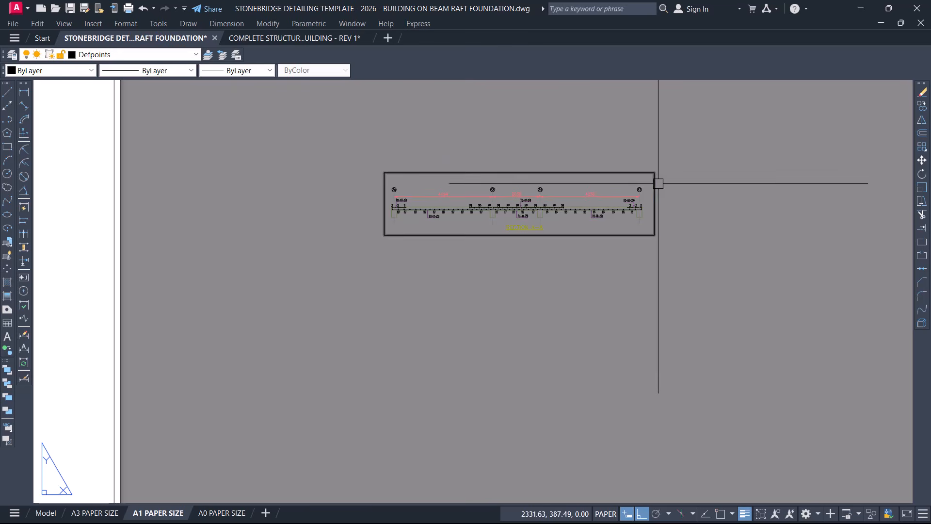
- Rotate the Section A-A viewport a quarter turn counterclockwise about its lower-left corner so that it stands upright
{"action": "left_click", "coordinate": [655, 180]}
{"action": "type", "text": "ro"}
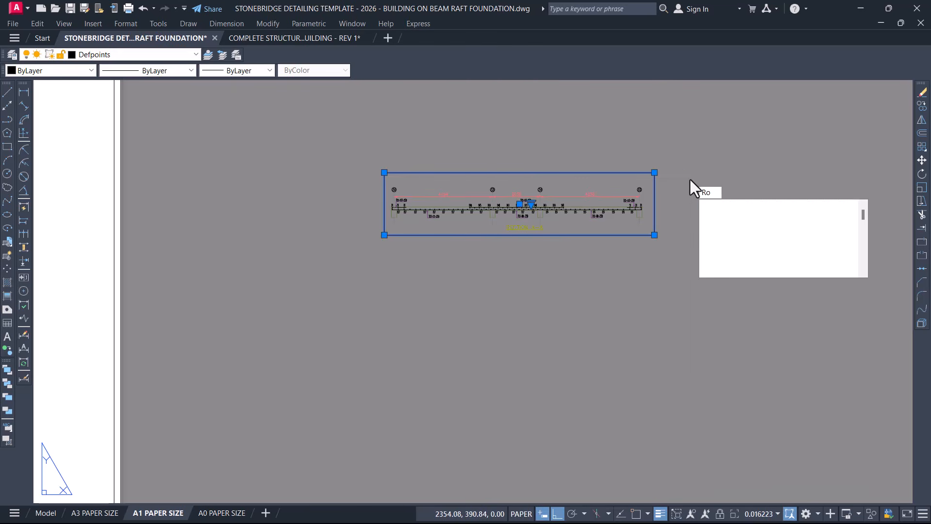
{"action": "key", "text": "Return"}
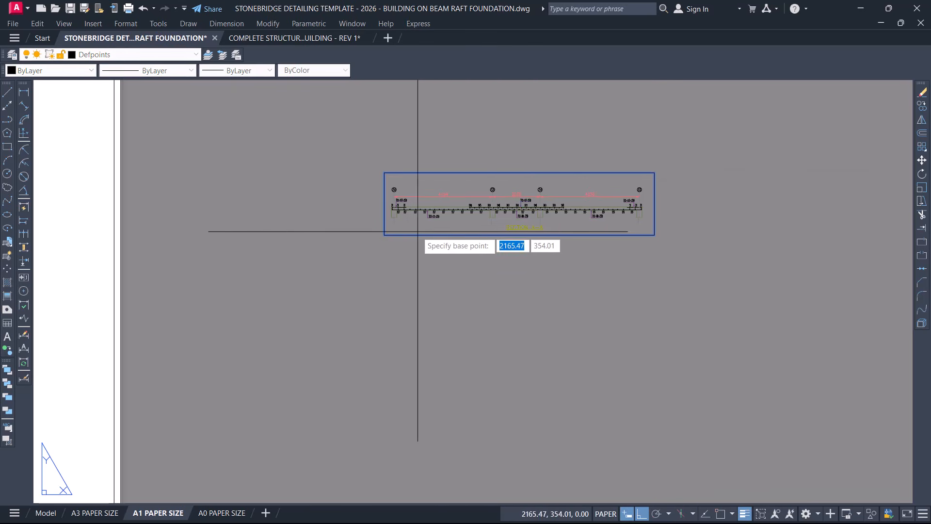
{"action": "left_click", "coordinate": [384, 235]}
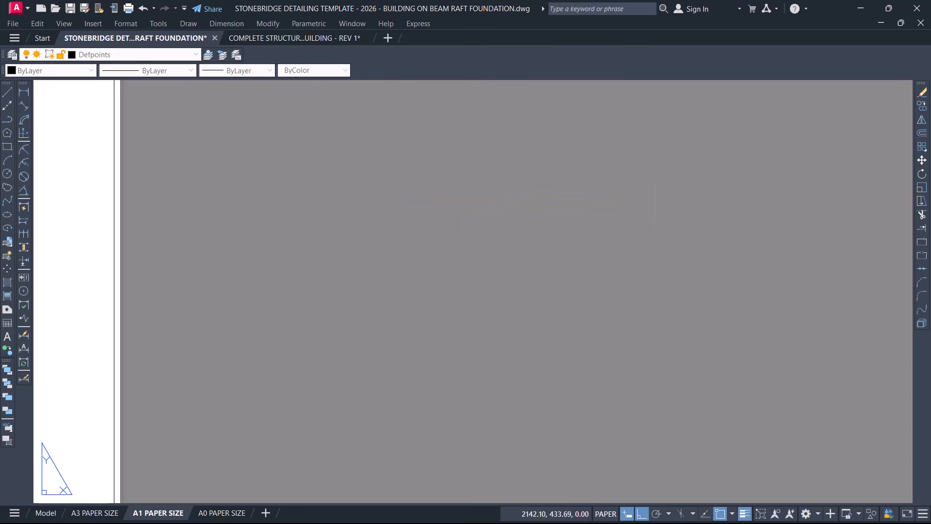
{"action": "scroll", "coordinate": [509, 210], "scroll_direction": "down", "scroll_amount": 2}
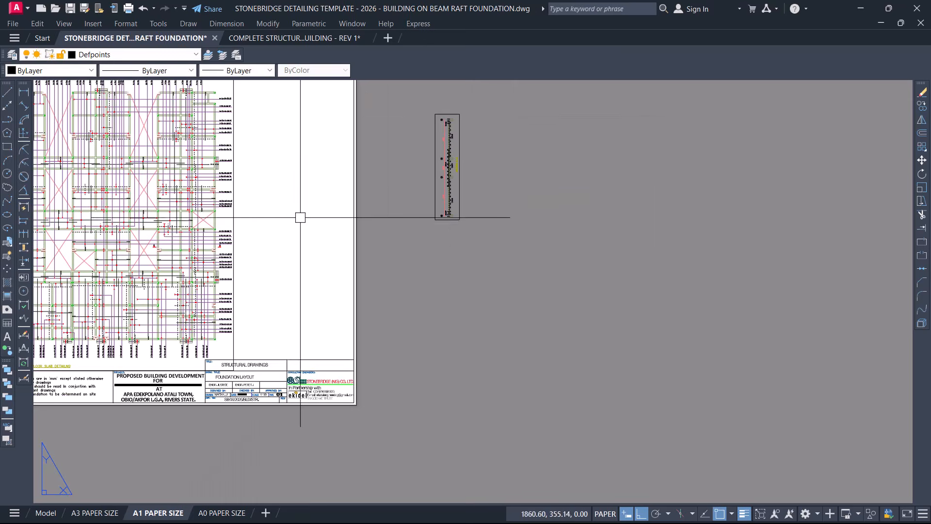
{"action": "scroll", "coordinate": [293, 184], "scroll_direction": "down", "scroll_amount": 4}
{"action": "scroll", "coordinate": [283, 210], "scroll_direction": "up", "scroll_amount": 2}
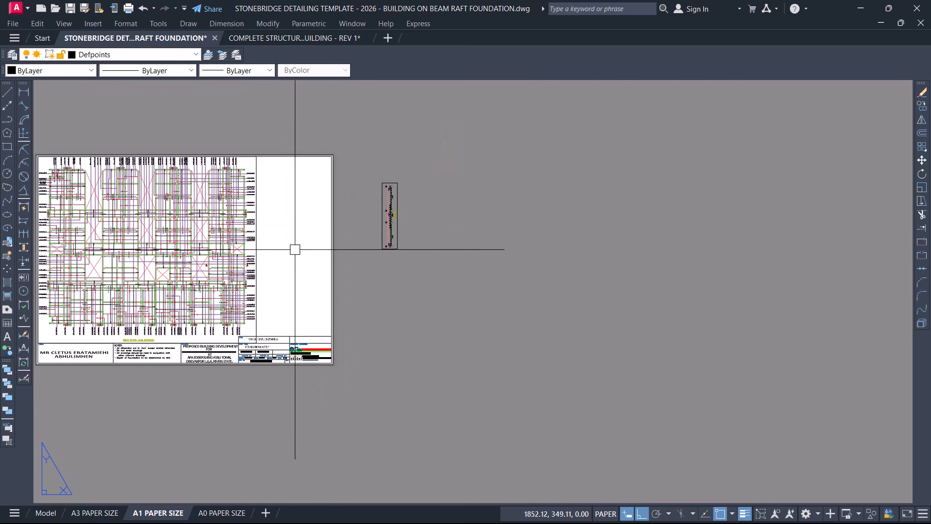
{"action": "scroll", "coordinate": [385, 214], "scroll_direction": "up", "scroll_amount": 3}
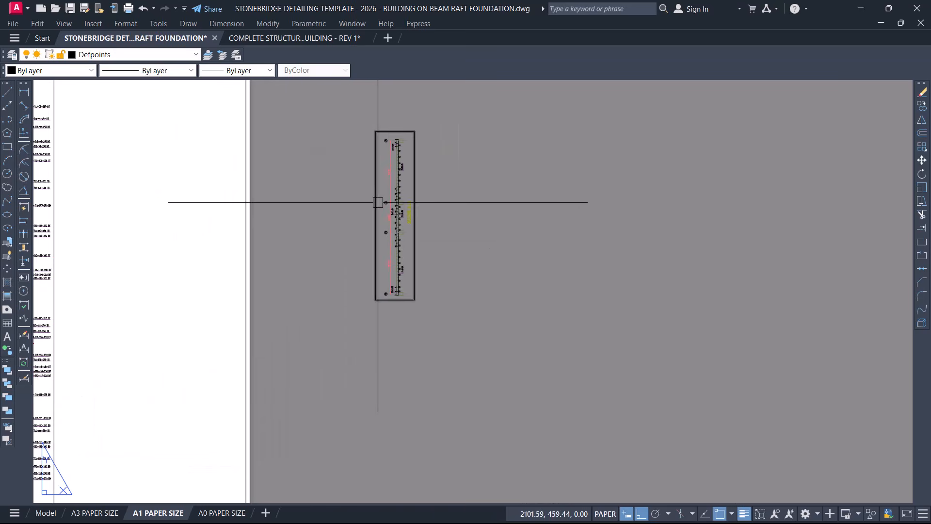
- Move the upright Section A-A viewport with Ortho off into the blank strip beside the first floor slab detailing
{"action": "left_click", "coordinate": [376, 202]}
{"action": "type", "text": "m"}
{"action": "key", "text": "Return"}
{"action": "left_click", "coordinate": [403, 212]}
{"action": "scroll", "coordinate": [506, 203], "scroll_direction": "down", "scroll_amount": 2}
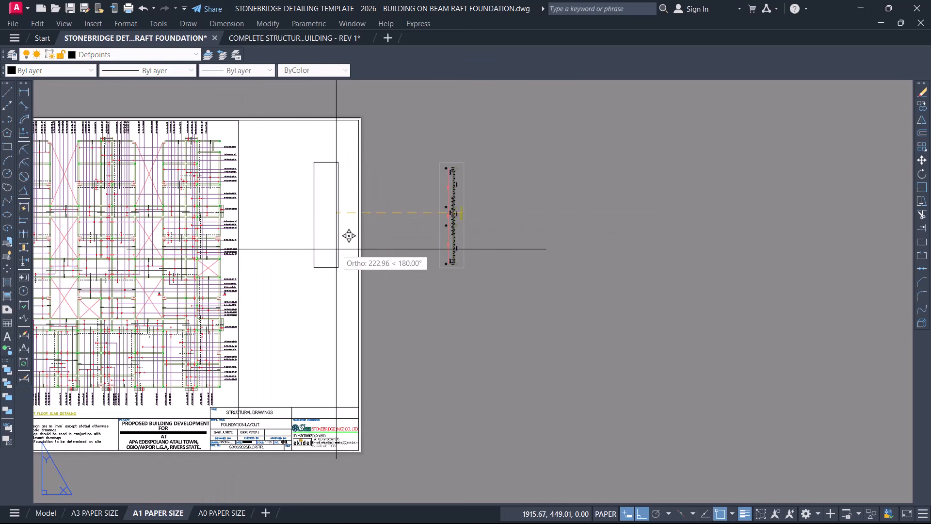
{"action": "key", "text": "F8"}
{"action": "left_click", "coordinate": [305, 255]}
{"action": "scroll", "coordinate": [310, 209], "scroll_direction": "up", "scroll_amount": 2}
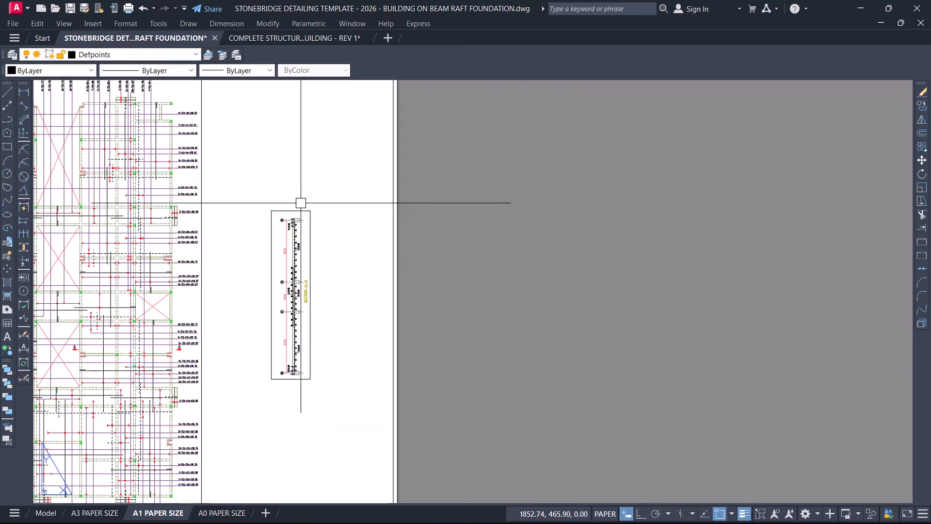
- Turn Ortho on and stretch the viewport's upper and lower edges to nearly the full height of the blank strip
{"action": "left_click", "coordinate": [314, 209]}
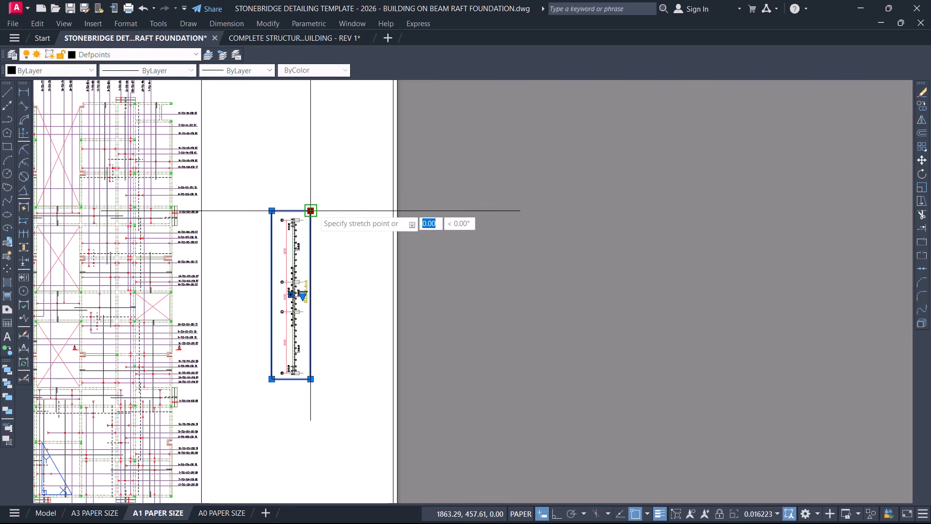
{"action": "scroll", "coordinate": [313, 141], "scroll_direction": "down", "scroll_amount": 2}
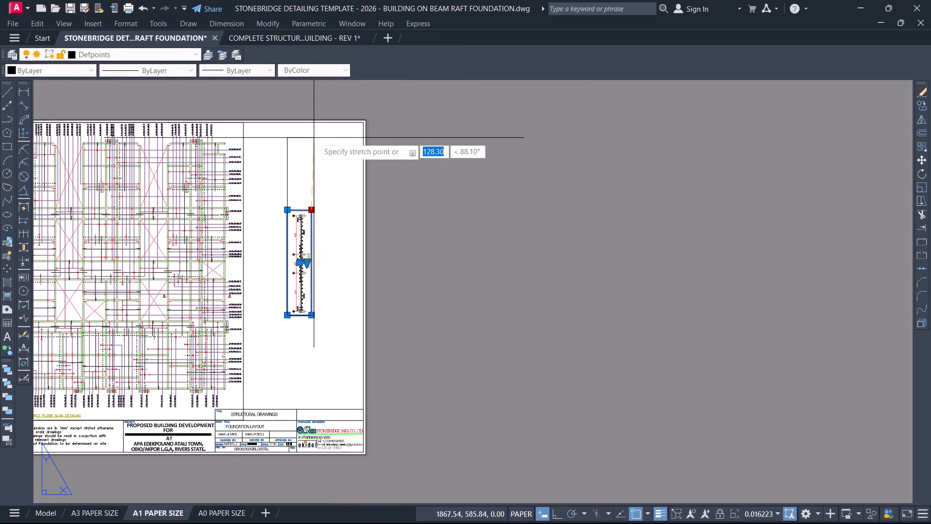
{"action": "key", "text": "F8"}
{"action": "left_click", "coordinate": [316, 133]}
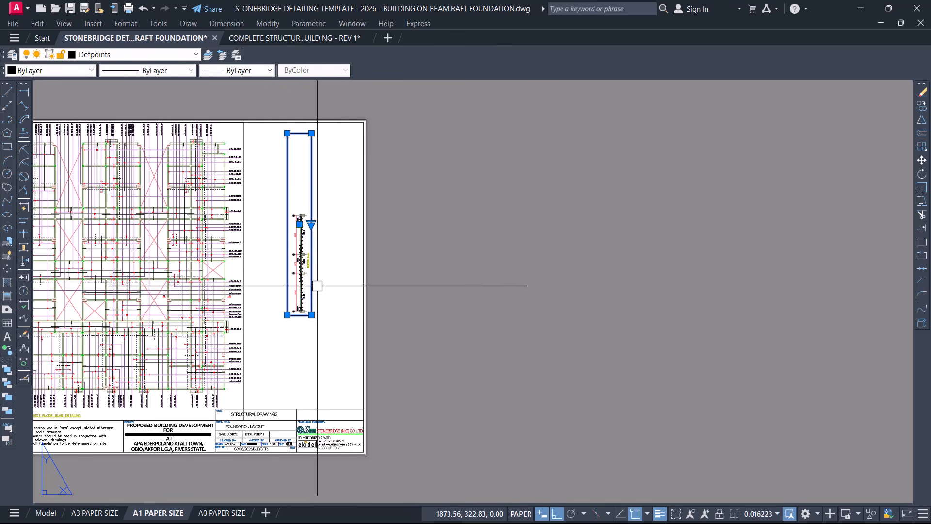
{"action": "left_click", "coordinate": [312, 315]}
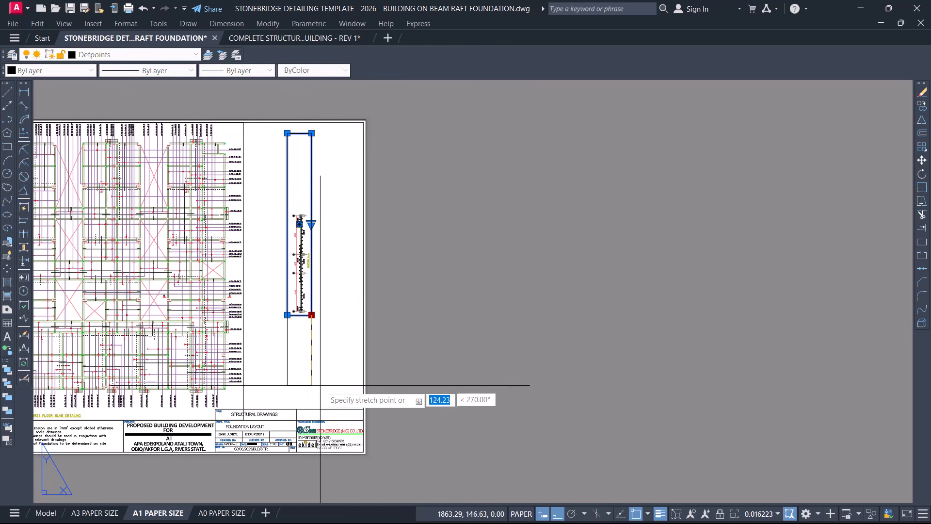
{"action": "left_click", "coordinate": [311, 392]}
- Widen the Section A-A viewport on both sides so that it fills most of the blank strip's width
{"action": "scroll", "coordinate": [290, 375], "scroll_direction": "up", "scroll_amount": 4}
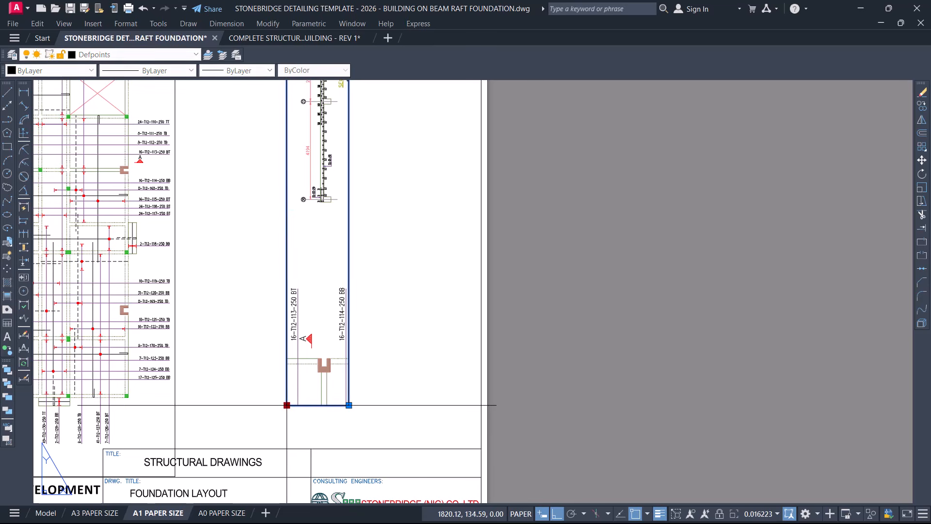
{"action": "left_click", "coordinate": [238, 405]}
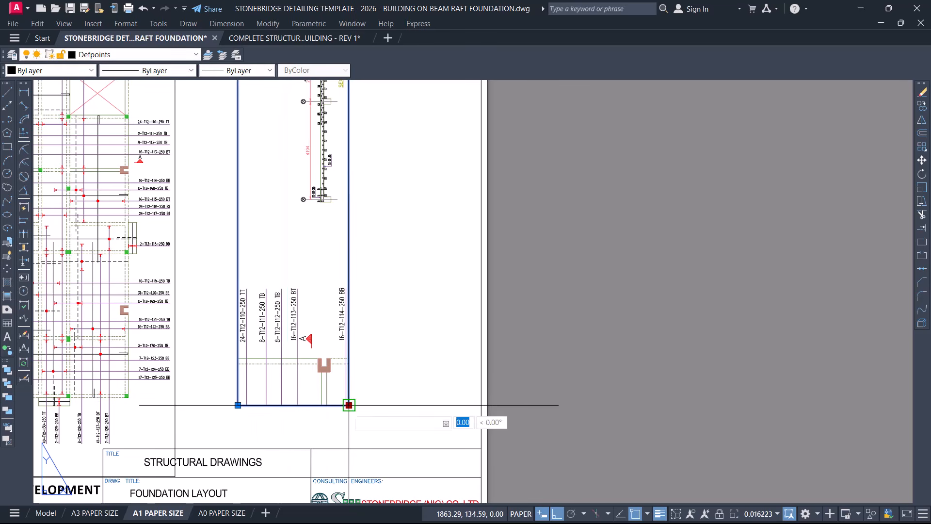
{"action": "left_click", "coordinate": [438, 405]}
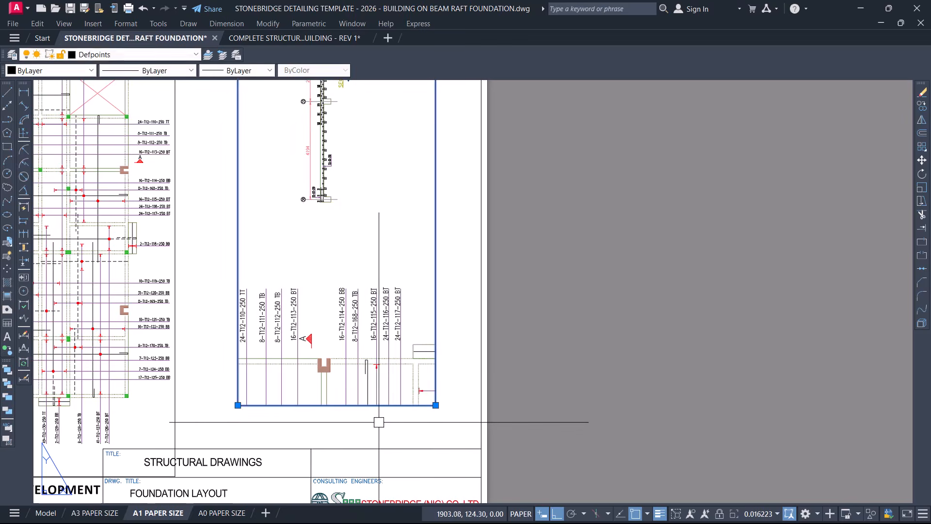
{"action": "scroll", "coordinate": [376, 421], "scroll_direction": "down", "scroll_amount": 4}
{"action": "key", "text": "Escape"}
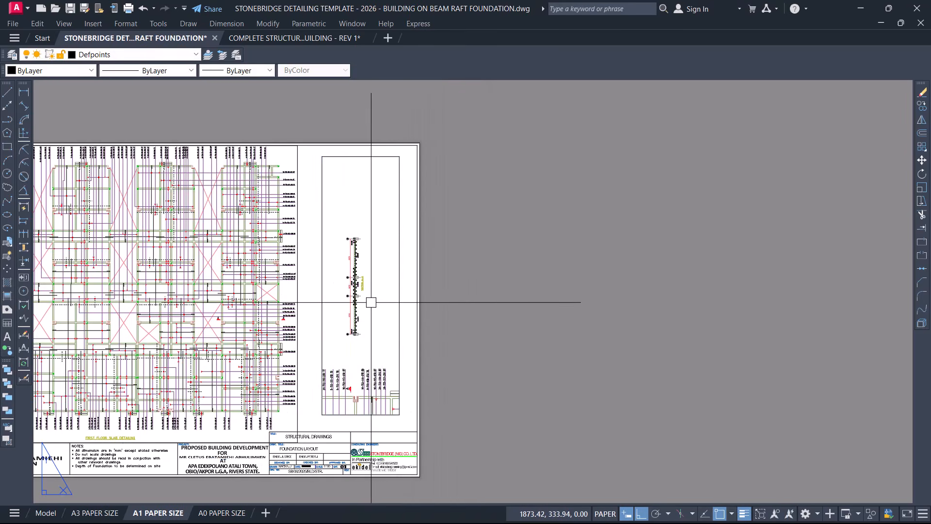
- Activate the viewport, enlarge Section A-A until it spans the viewport's height, and return to paper space
{"action": "double_click", "coordinate": [355, 288]}
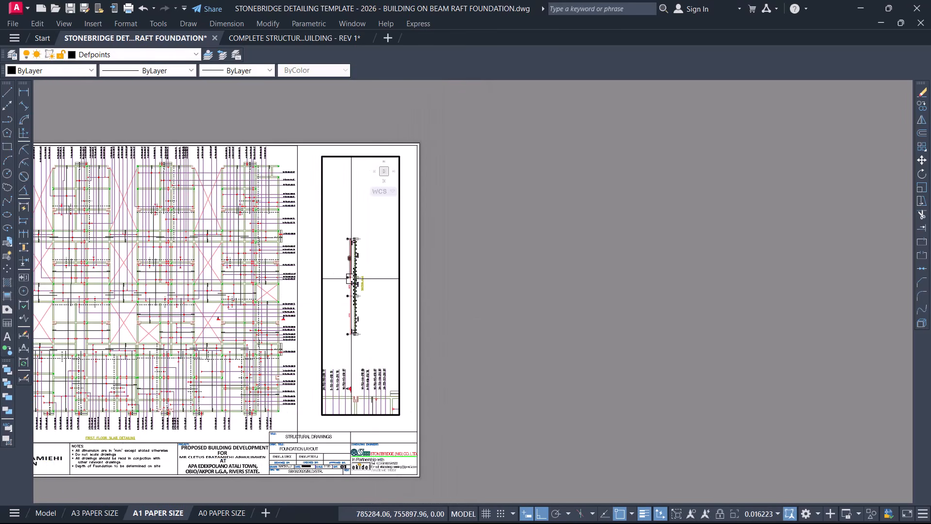
{"action": "scroll", "coordinate": [351, 278], "scroll_direction": "up", "scroll_amount": 2}
{"action": "scroll", "coordinate": [354, 278], "scroll_direction": "up", "scroll_amount": 2}
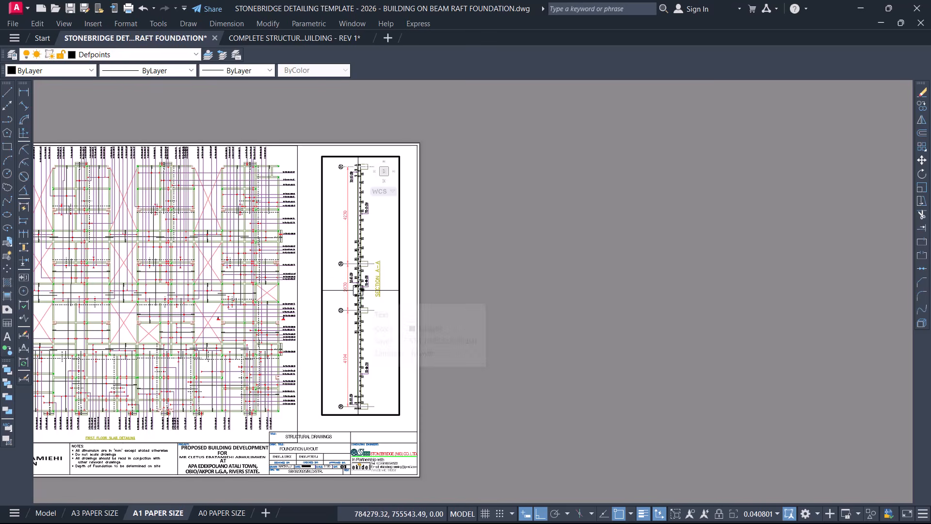
{"action": "double_click", "coordinate": [487, 298]}
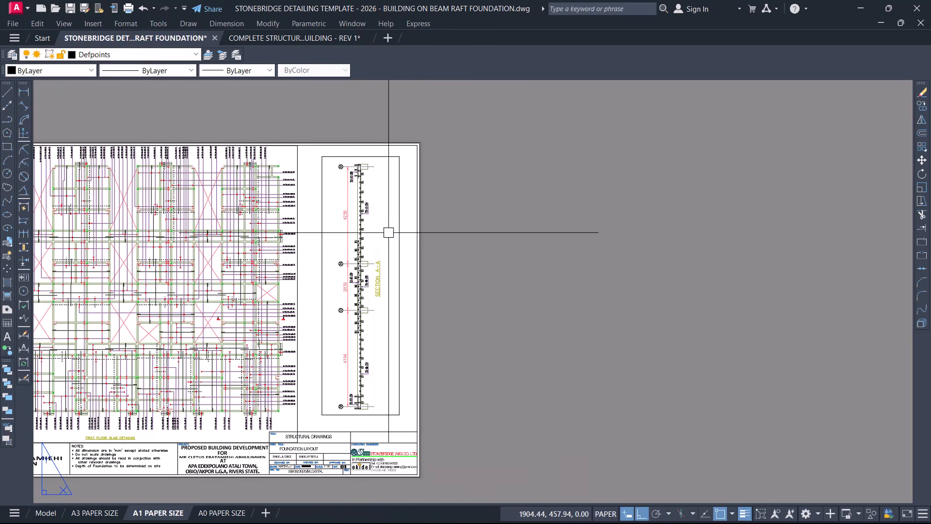
- Examine the A1 sheet, comparing the first floor slab detailing with the Section A-A viewport and checking the title block
{"action": "scroll", "coordinate": [487, 288], "scroll_direction": "down", "scroll_amount": 4}
{"action": "scroll", "coordinate": [492, 287], "scroll_direction": "up", "scroll_amount": 3}
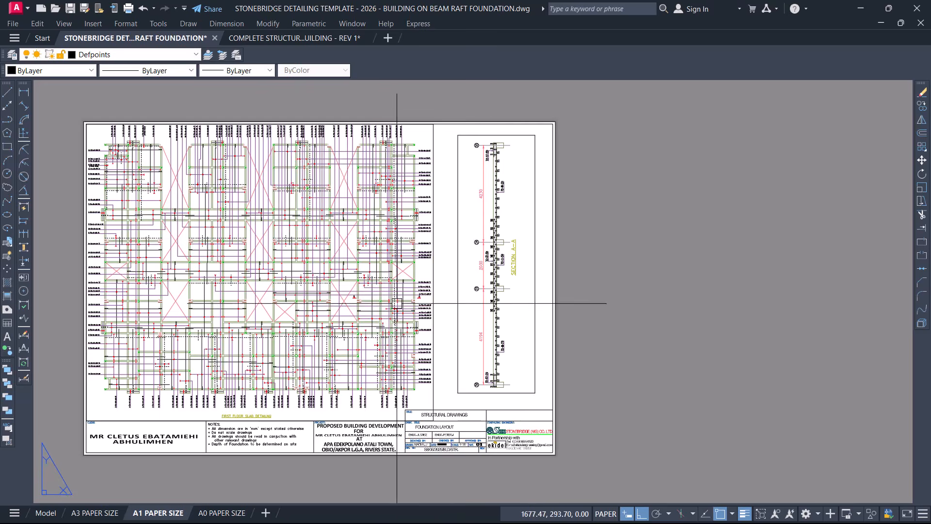
{"action": "scroll", "coordinate": [488, 295], "scroll_direction": "up", "scroll_amount": 5}
{"action": "scroll", "coordinate": [485, 204], "scroll_direction": "down", "scroll_amount": 5}
{"action": "scroll", "coordinate": [463, 183], "scroll_direction": "up", "scroll_amount": 5}
{"action": "scroll", "coordinate": [463, 184], "scroll_direction": "down", "scroll_amount": 6}
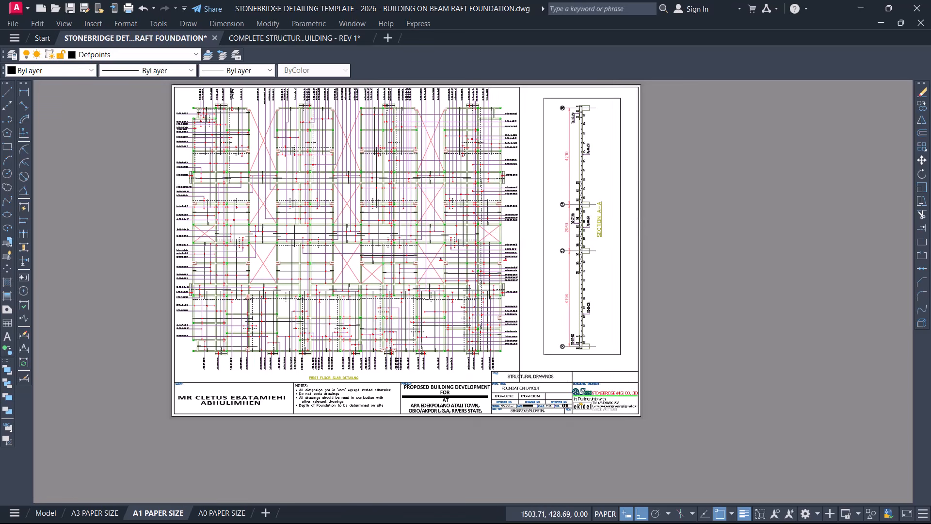
{"action": "scroll", "coordinate": [458, 223], "scroll_direction": "up", "scroll_amount": 5}
{"action": "scroll", "coordinate": [347, 228], "scroll_direction": "down", "scroll_amount": 5}
{"action": "scroll", "coordinate": [322, 281], "scroll_direction": "up", "scroll_amount": 6}
{"action": "scroll", "coordinate": [315, 284], "scroll_direction": "down", "scroll_amount": 3}
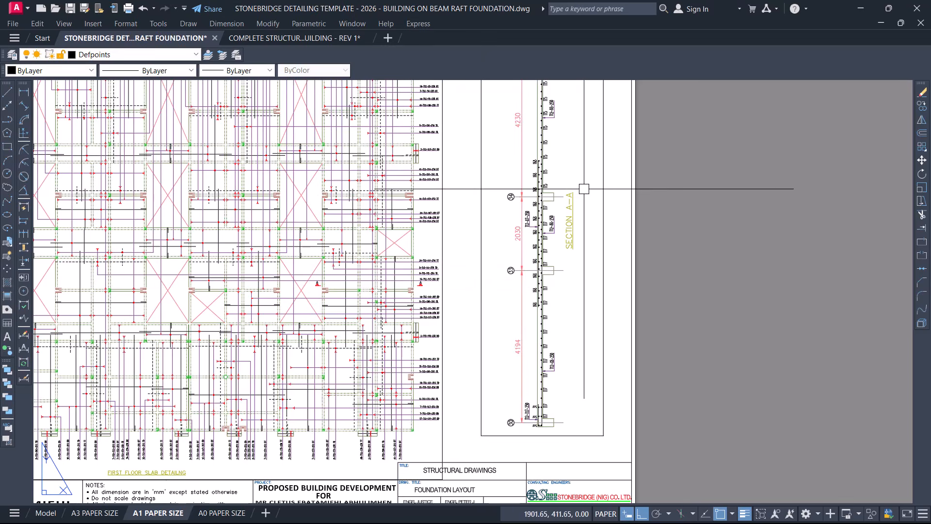
{"action": "scroll", "coordinate": [565, 201], "scroll_direction": "down", "scroll_amount": 5}
{"action": "scroll", "coordinate": [546, 200], "scroll_direction": "up", "scroll_amount": 4}
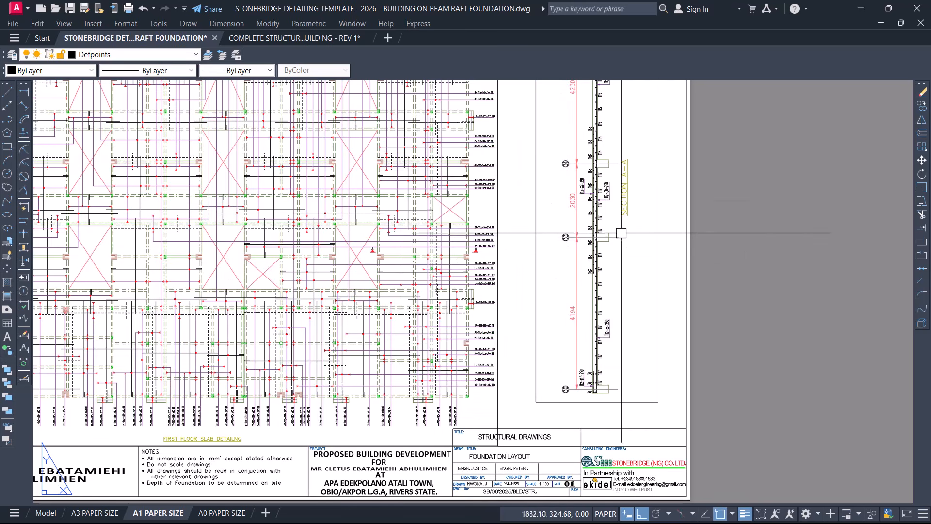
{"action": "scroll", "coordinate": [557, 233], "scroll_direction": "down", "scroll_amount": 4}
{"action": "scroll", "coordinate": [618, 249], "scroll_direction": "up", "scroll_amount": 4}
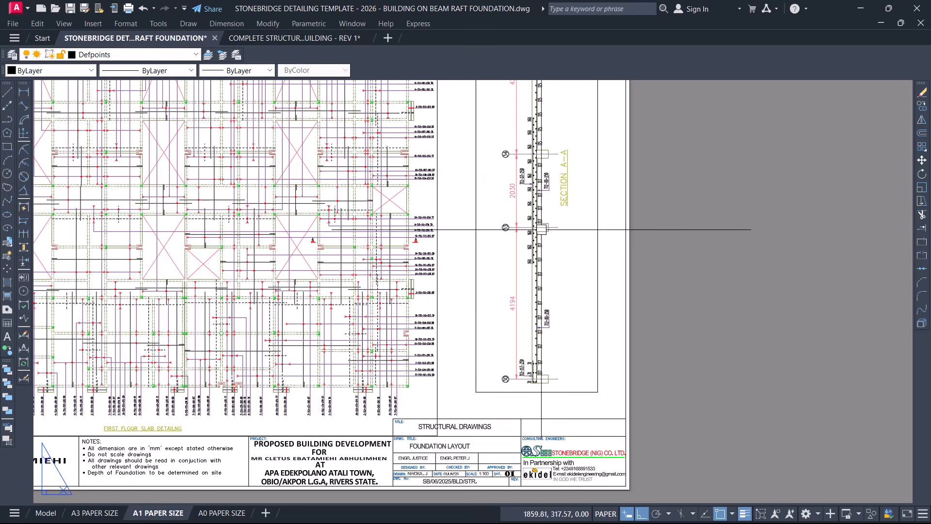
{"action": "scroll", "coordinate": [541, 233], "scroll_direction": "down", "scroll_amount": 4}
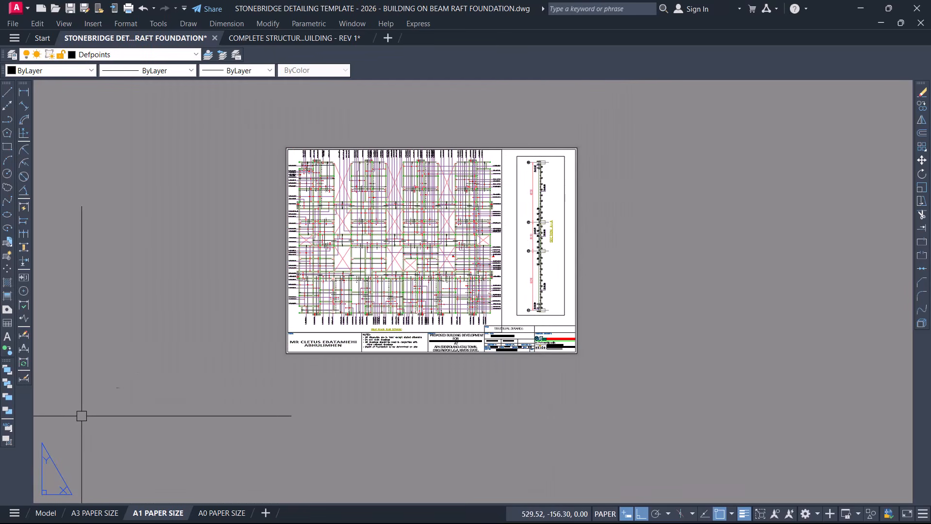
- Examine Section A-A in model space, and compare it with its upright viewport beside the slab detailing on the A1 sheet
{"action": "left_click", "coordinate": [48, 514]}
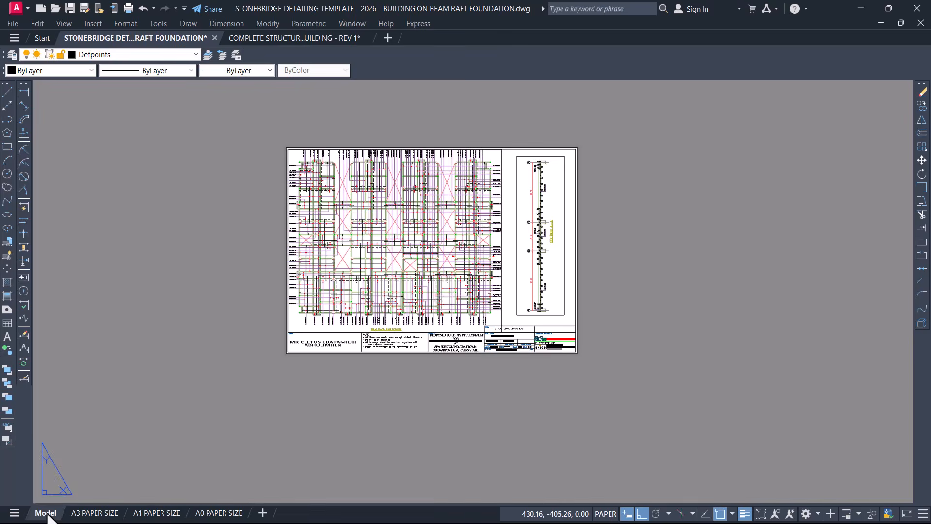
{"action": "scroll", "coordinate": [763, 325], "scroll_direction": "down", "scroll_amount": 3}
{"action": "scroll", "coordinate": [767, 323], "scroll_direction": "up", "scroll_amount": 2}
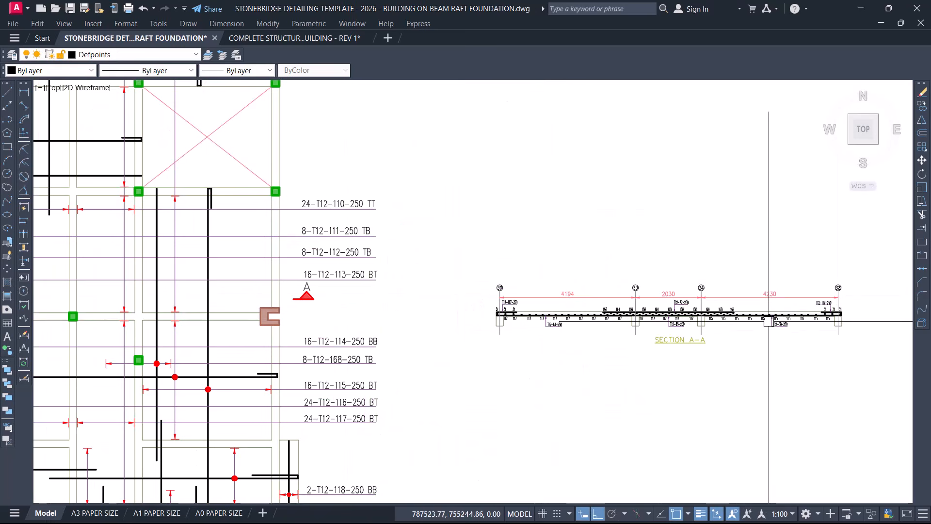
{"action": "scroll", "coordinate": [694, 301], "scroll_direction": "up", "scroll_amount": 4}
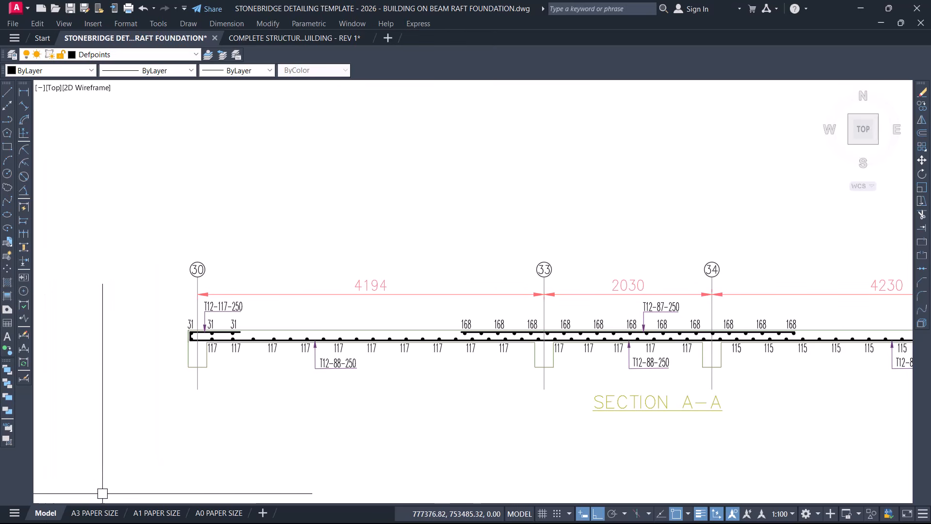
{"action": "left_click", "coordinate": [157, 513]}
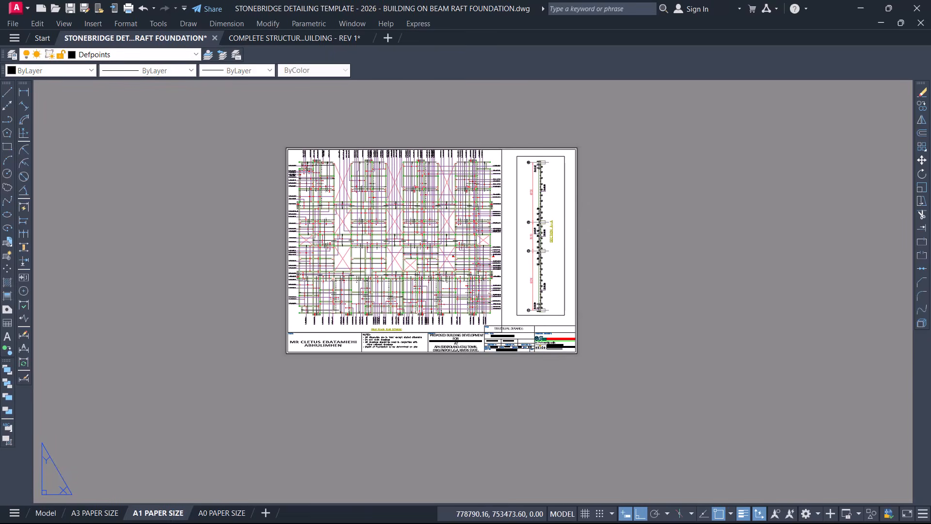
{"action": "scroll", "coordinate": [518, 164], "scroll_direction": "up", "scroll_amount": 2}
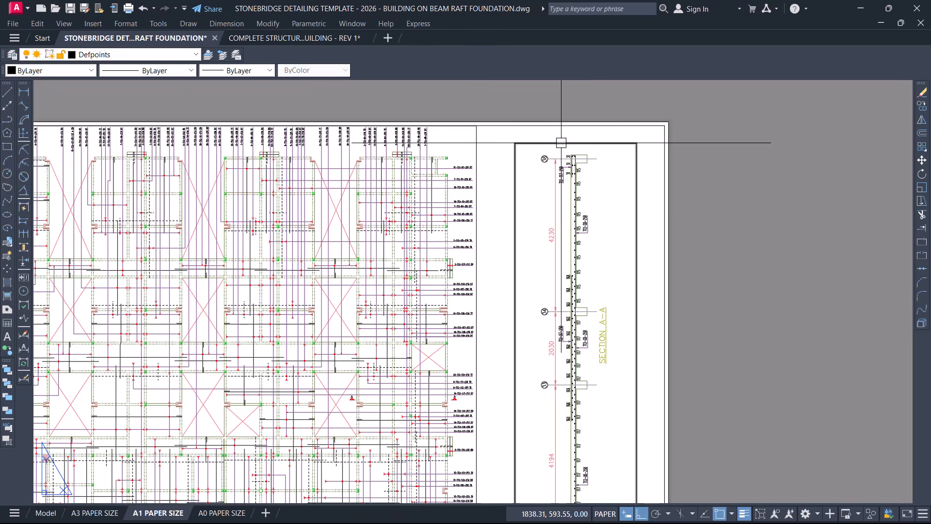
{"action": "scroll", "coordinate": [561, 143], "scroll_direction": "down", "scroll_amount": 1}
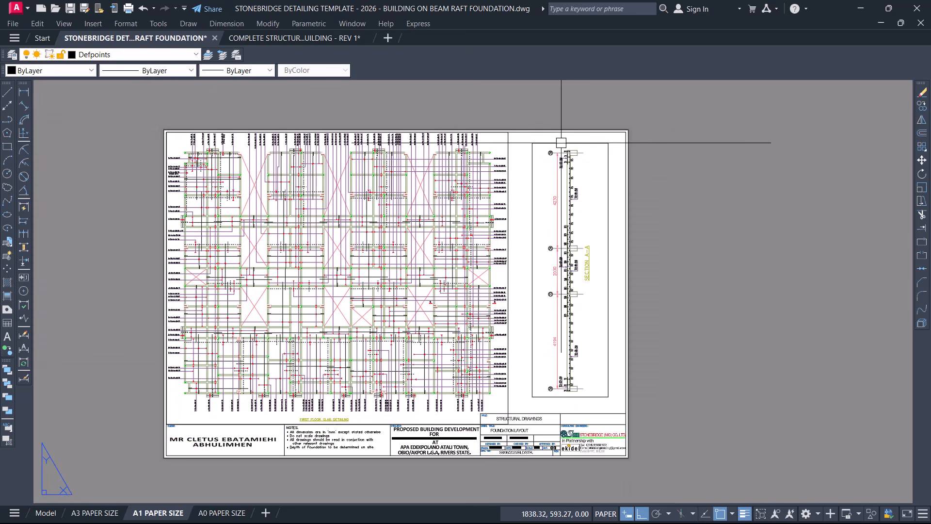
{"action": "scroll", "coordinate": [439, 190], "scroll_direction": "up", "scroll_amount": 1}
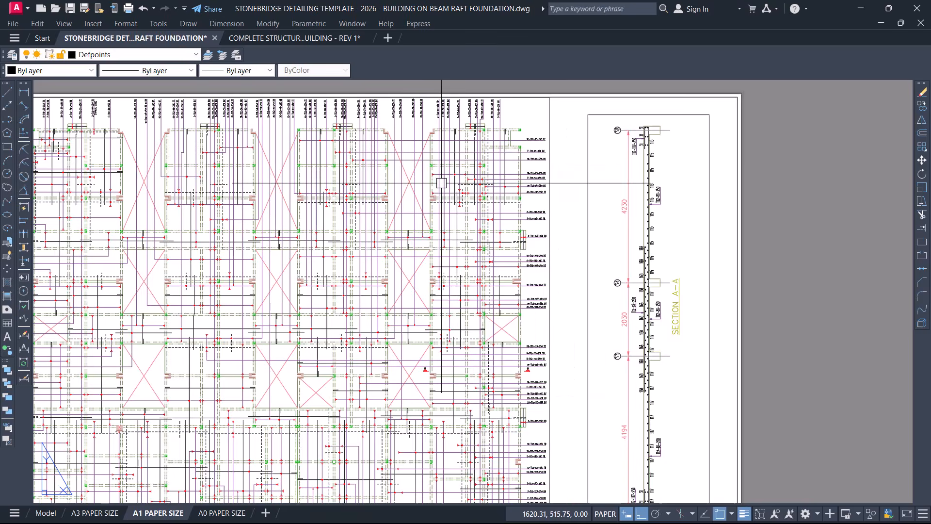
{"action": "scroll", "coordinate": [497, 163], "scroll_direction": "down", "scroll_amount": 2}
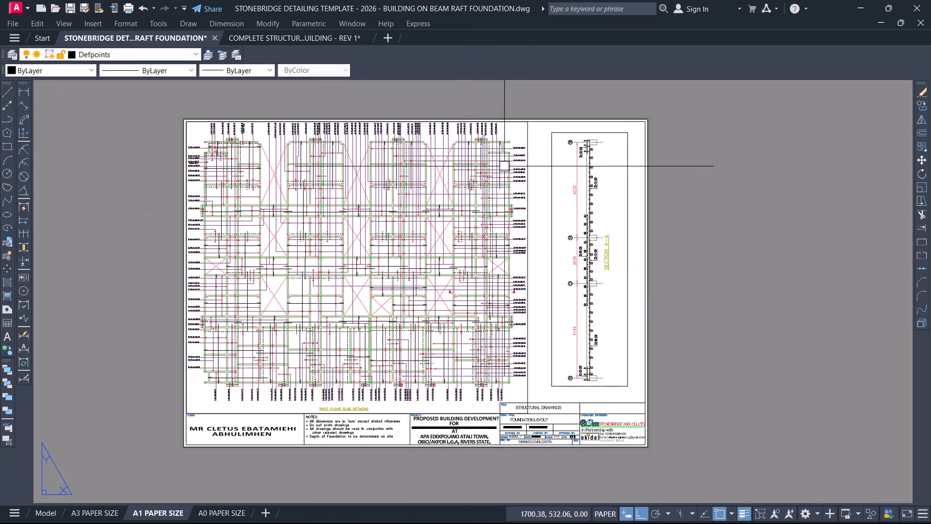
- Rename the A1 PAPER SIZE layout as SLAB DETAILING
{"action": "right_click", "coordinate": [160, 513]}
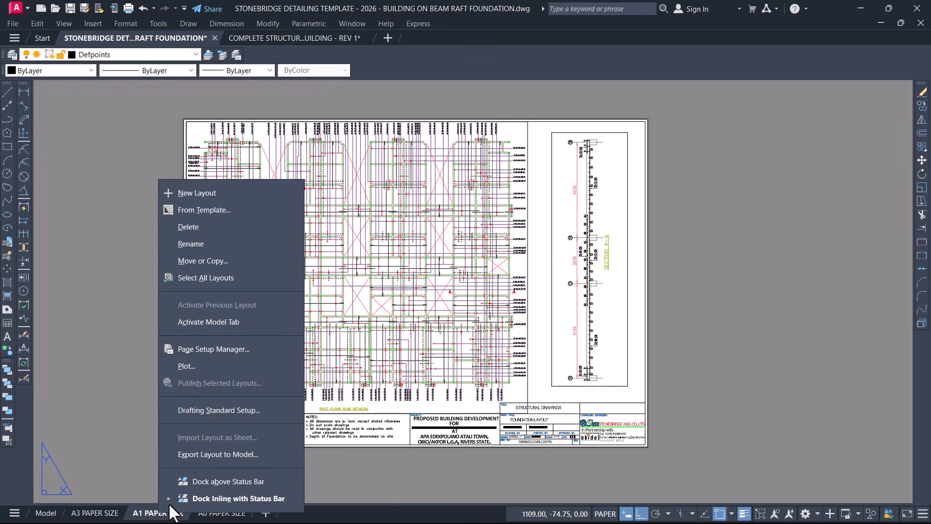
{"action": "left_click", "coordinate": [204, 244]}
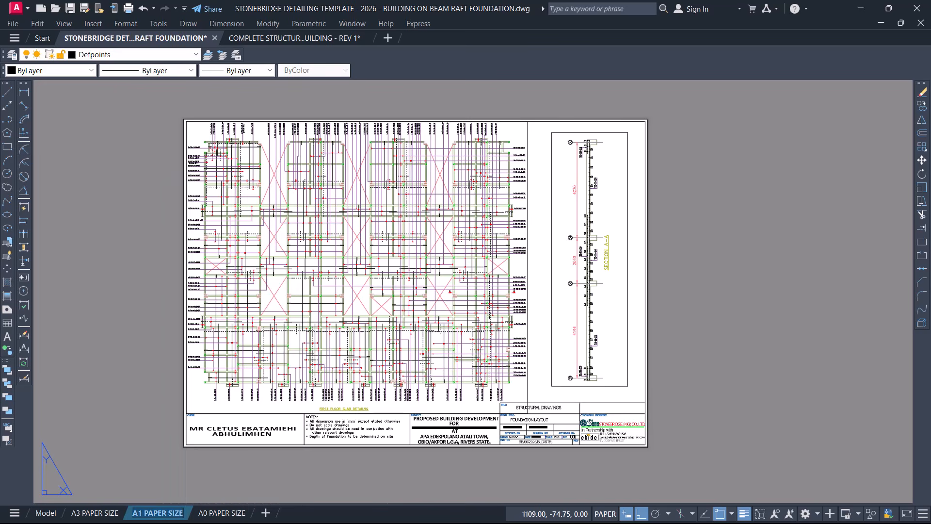
{"action": "type", "text": "SLAB"}
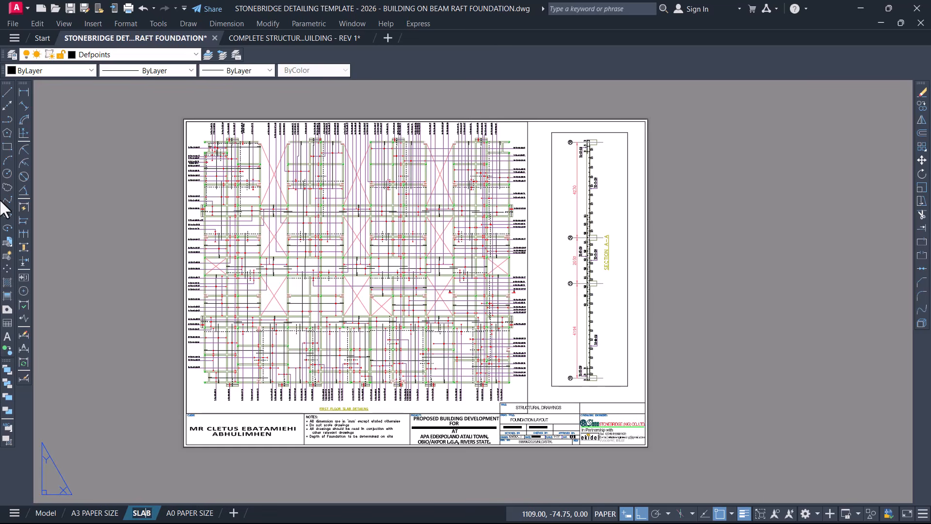
{"action": "type", "text": " DETA"}
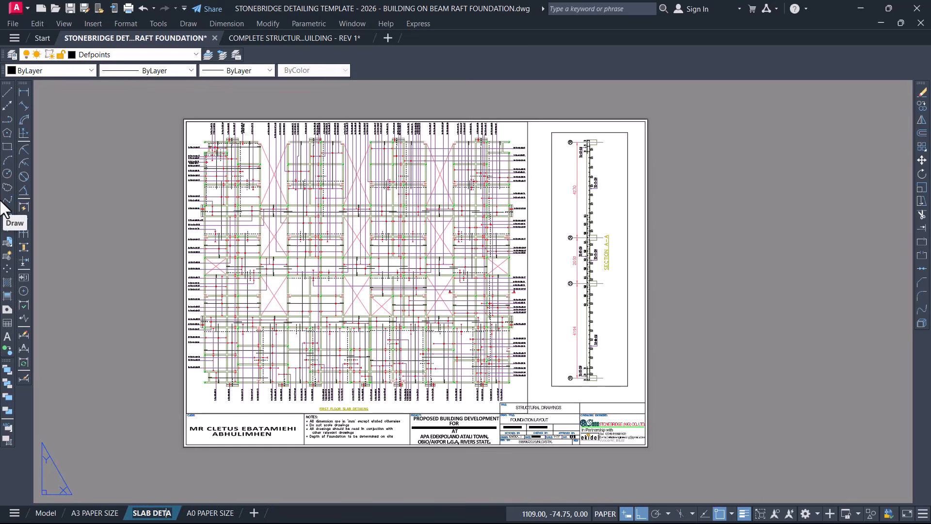
{"action": "type", "text": "ILING"}
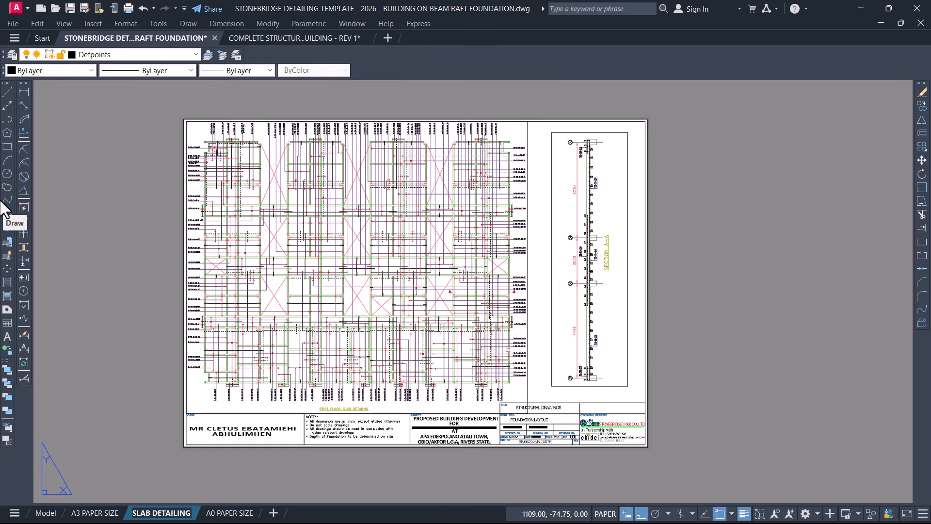
{"action": "key", "text": "Return"}
{"action": "left_click", "coordinate": [126, 471]}
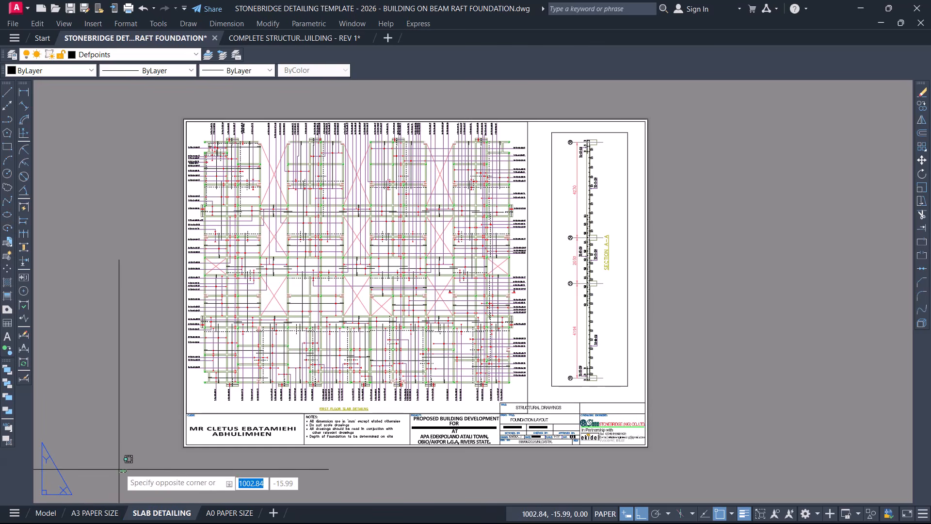
{"action": "left_click", "coordinate": [179, 466]}
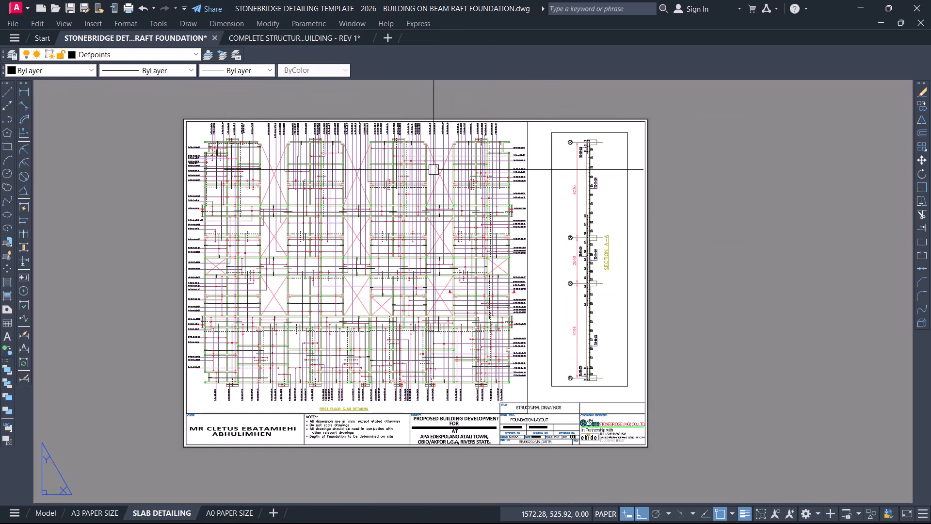
- Open the plot settings of the SLAB DETAILING layout and set Presentation quality with A1 paper size
{"action": "right_click", "coordinate": [153, 514]}
{"action": "key", "text": "Escape"}
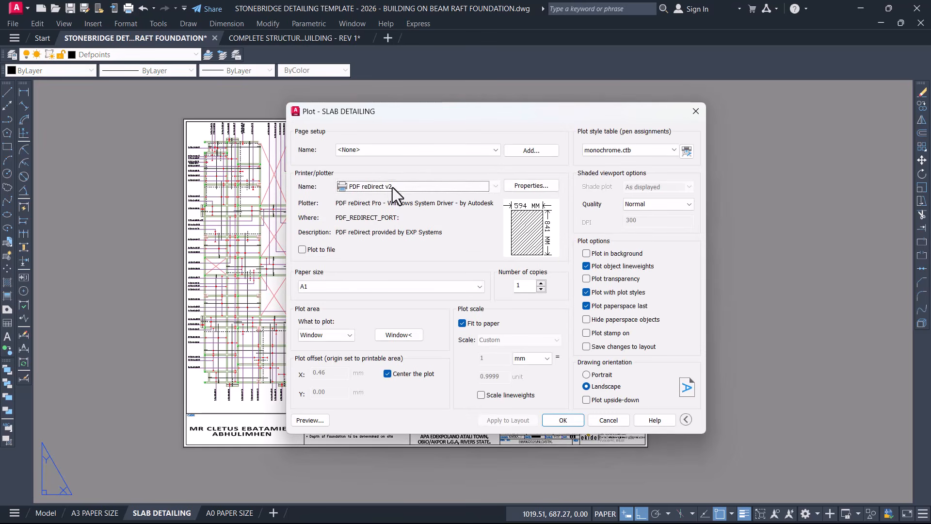
{"action": "left_click", "coordinate": [645, 204]}
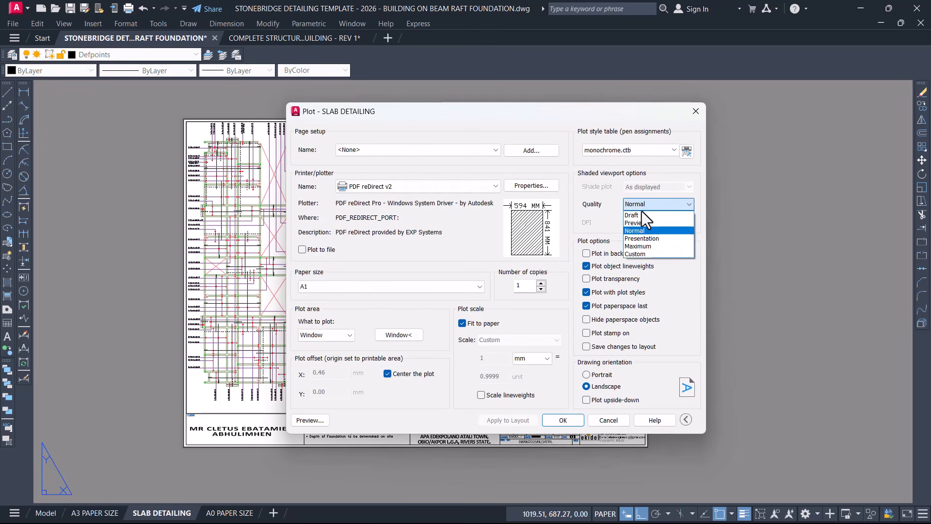
{"action": "left_click", "coordinate": [650, 240]}
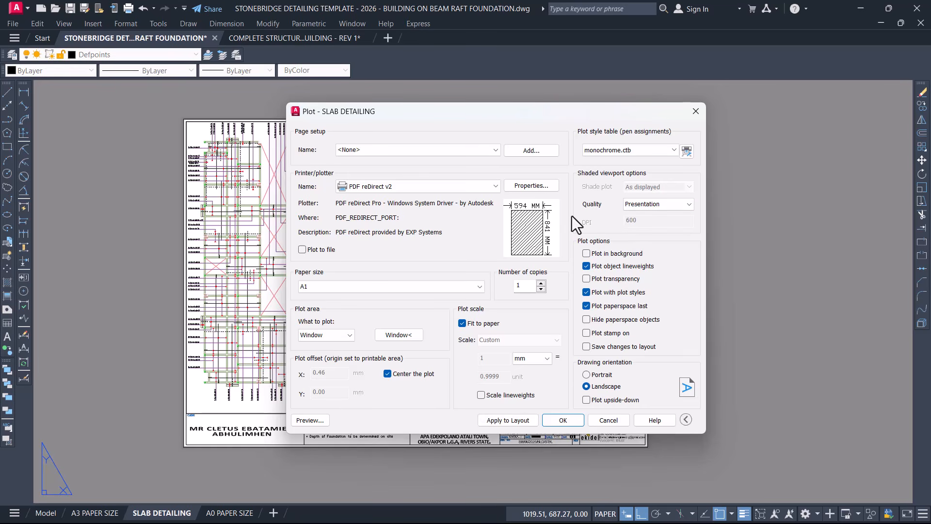
{"action": "left_click", "coordinate": [368, 292]}
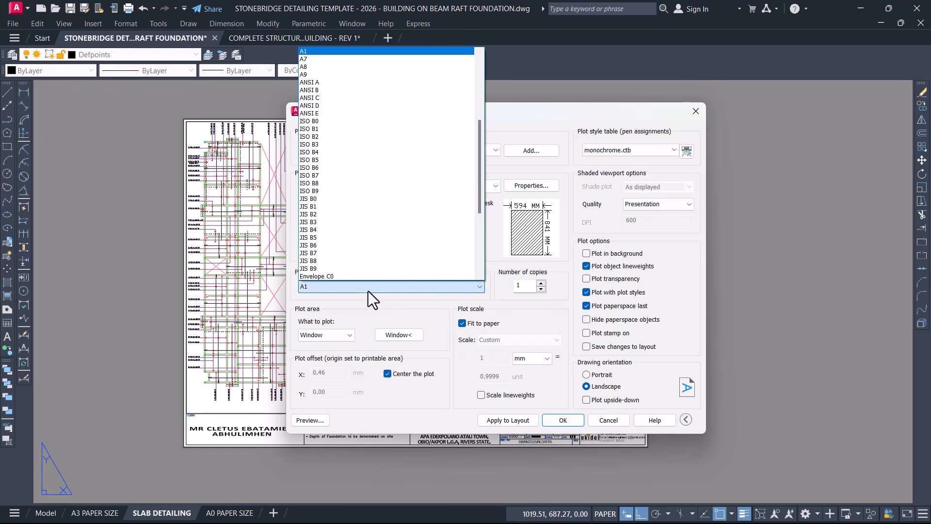
{"action": "left_click", "coordinate": [310, 51]}
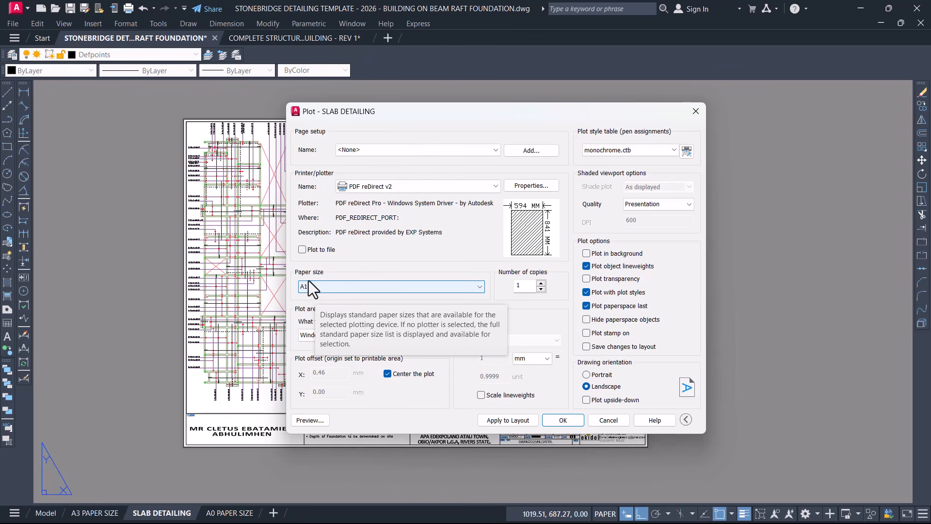
- Compare the paper sizes offered by PDF reDirect v2 and DWG To PDF.pc3, and return the plotter to PDF reDirect v2
{"action": "left_click", "coordinate": [419, 187]}
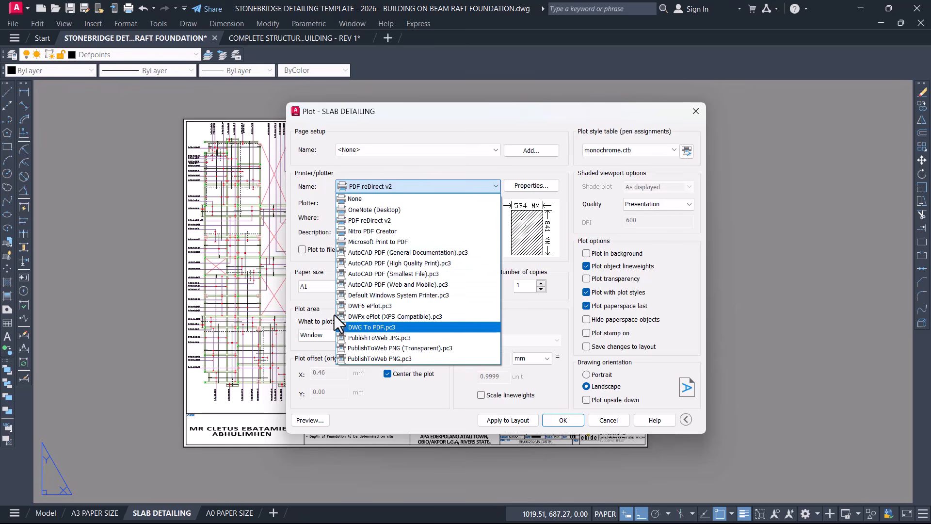
{"action": "left_click", "coordinate": [383, 170]}
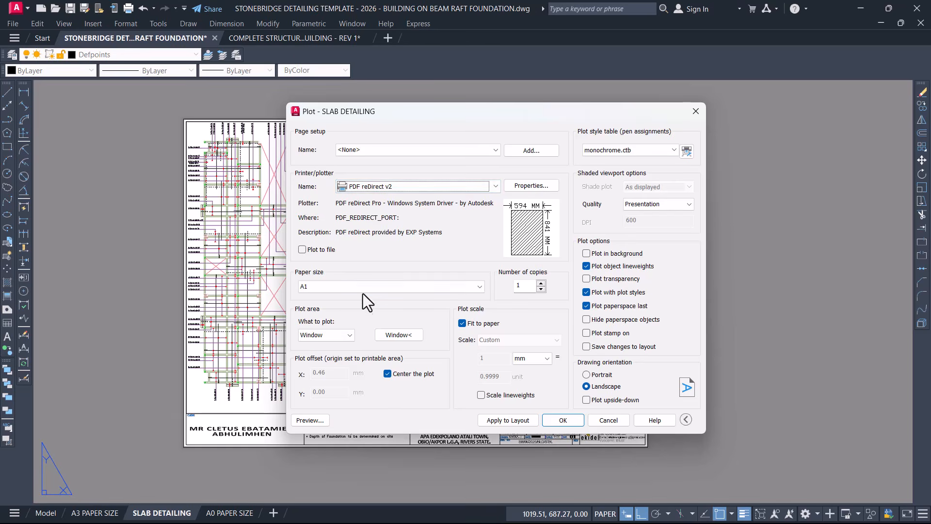
{"action": "left_click", "coordinate": [340, 288]}
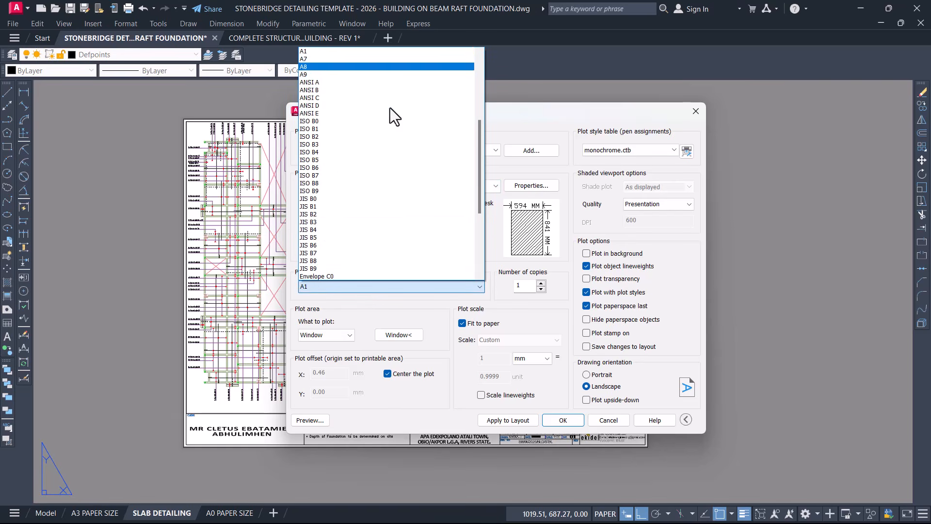
{"action": "left_click", "coordinate": [493, 310]}
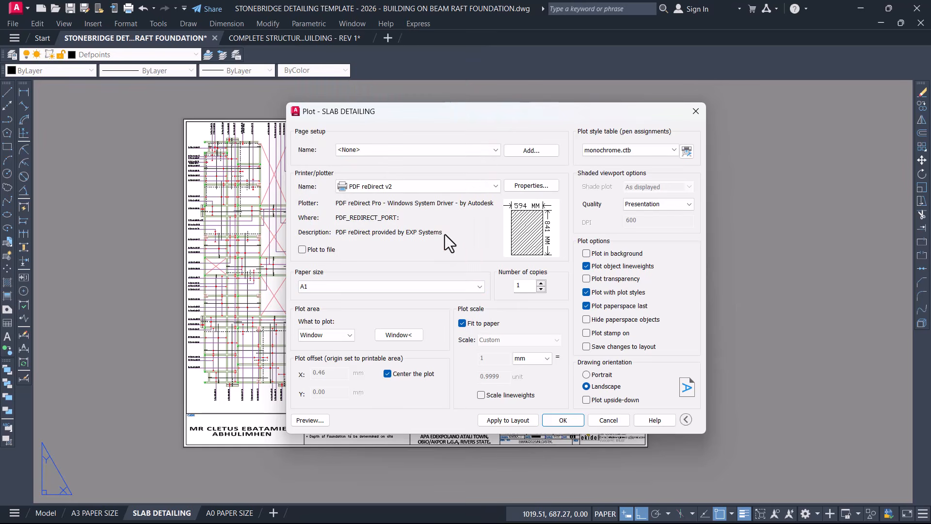
{"action": "left_click", "coordinate": [430, 184]}
{"action": "left_click", "coordinate": [395, 325]}
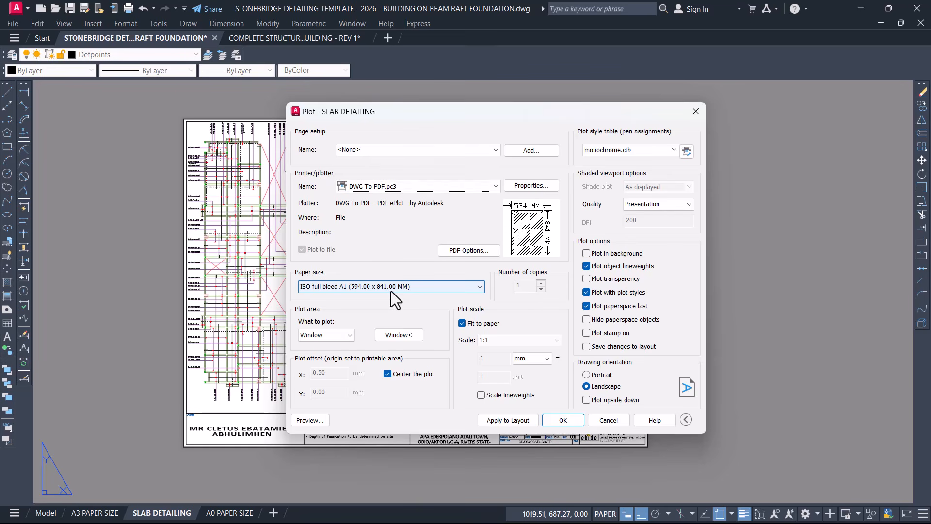
{"action": "left_click", "coordinate": [391, 290]}
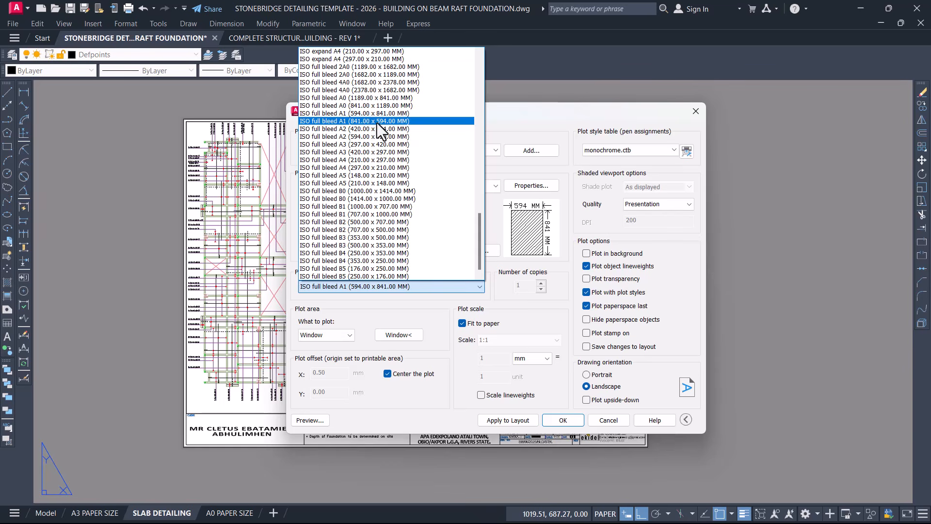
{"action": "left_click", "coordinate": [522, 130]}
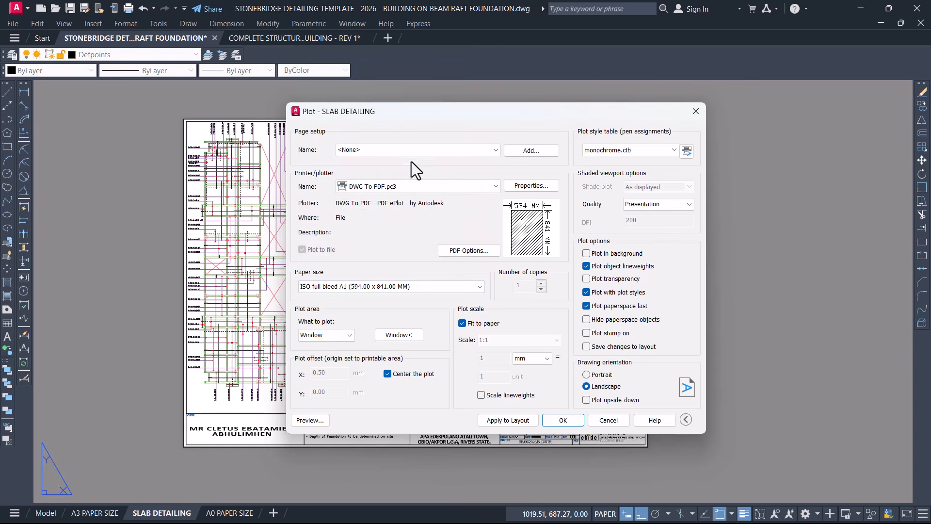
{"action": "left_click", "coordinate": [403, 186]}
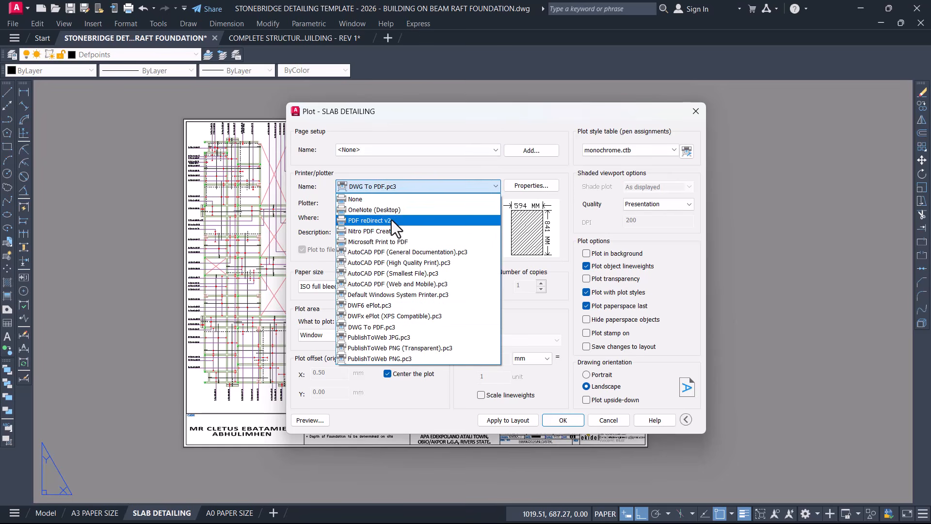
{"action": "left_click", "coordinate": [391, 220]}
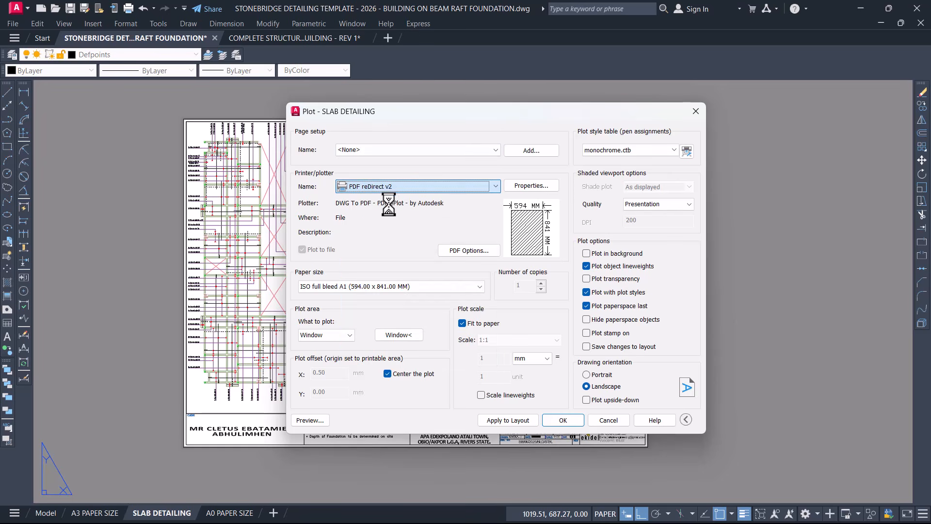
- Define the plot window from the sheet border's upper-left corner to its lower-right corner, and preview the plot
{"action": "left_click", "coordinate": [397, 336]}
{"action": "scroll", "coordinate": [185, 108], "scroll_direction": "up", "scroll_amount": 2}
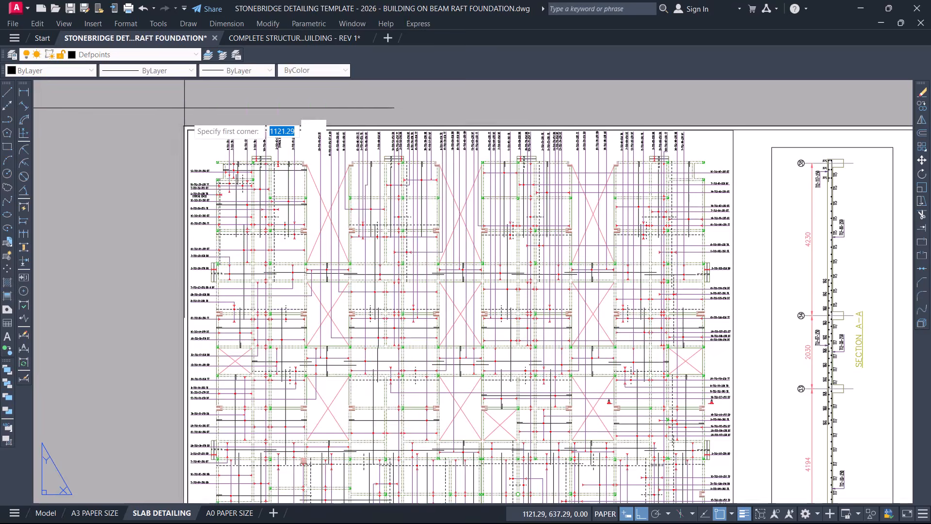
{"action": "scroll", "coordinate": [183, 124], "scroll_direction": "up", "scroll_amount": 6}
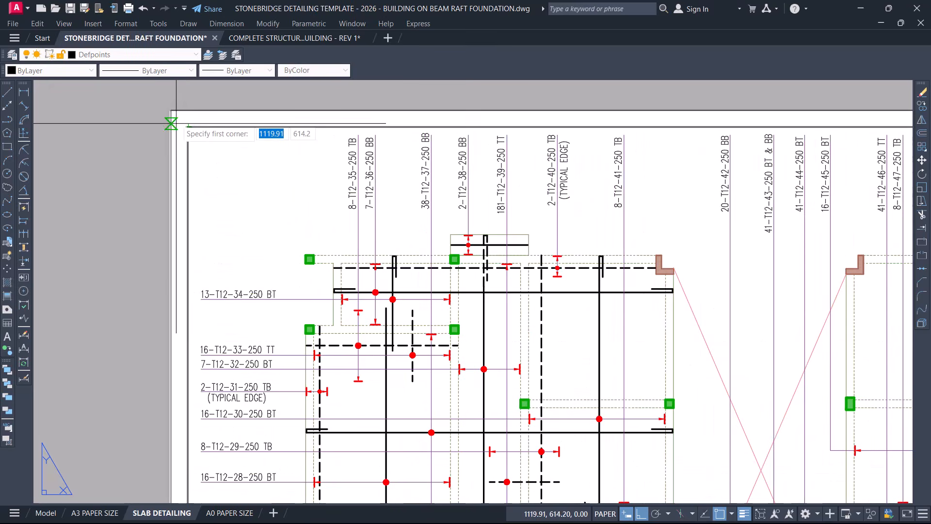
{"action": "scroll", "coordinate": [171, 123], "scroll_direction": "up", "scroll_amount": 6}
{"action": "left_click", "coordinate": [168, 107]}
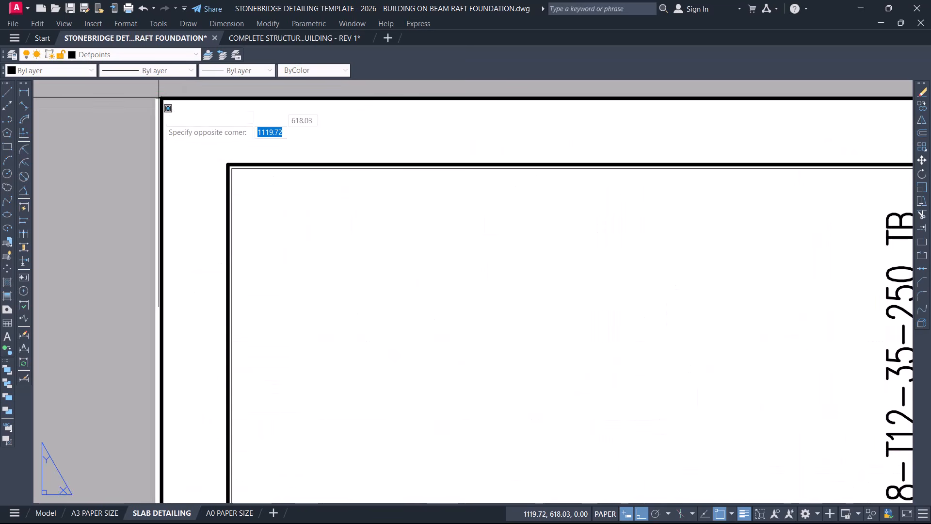
{"action": "scroll", "coordinate": [168, 108], "scroll_direction": "down", "scroll_amount": 10}
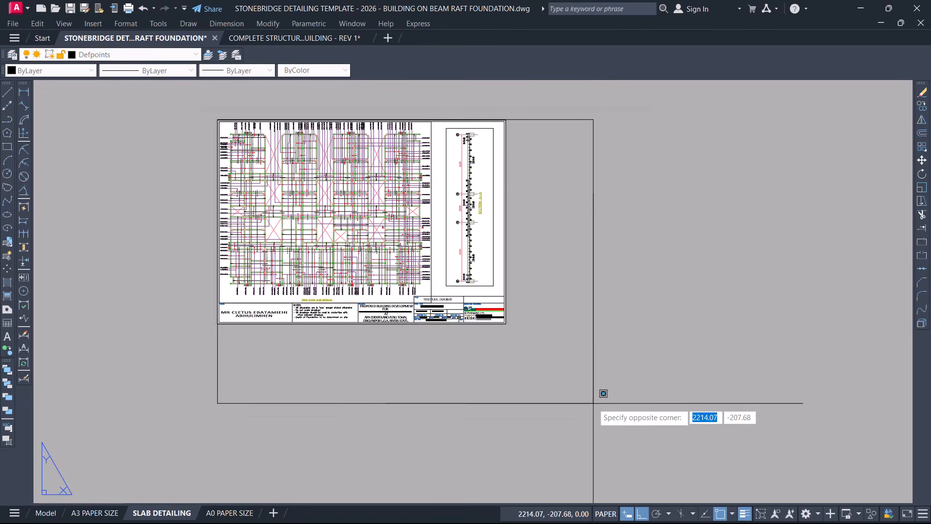
{"action": "scroll", "coordinate": [512, 335], "scroll_direction": "up", "scroll_amount": 8}
{"action": "left_click", "coordinate": [473, 261]}
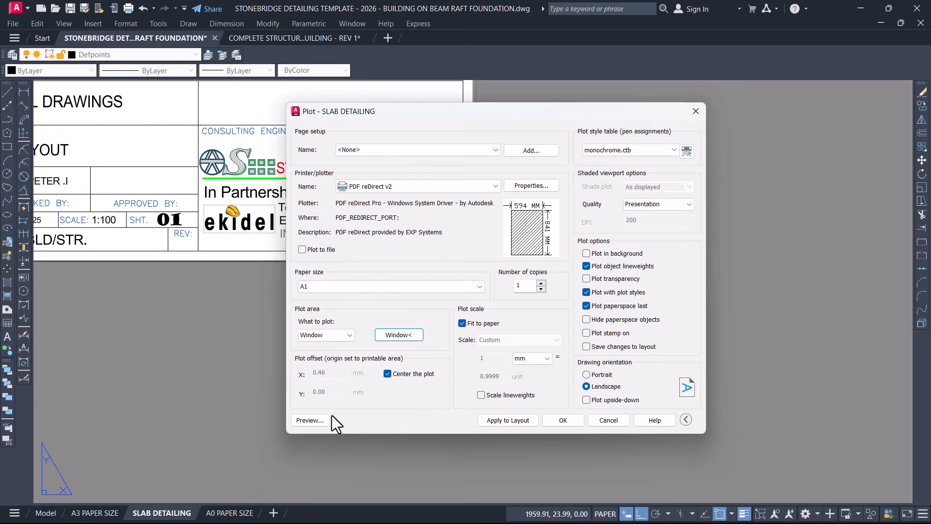
{"action": "left_click", "coordinate": [311, 420]}
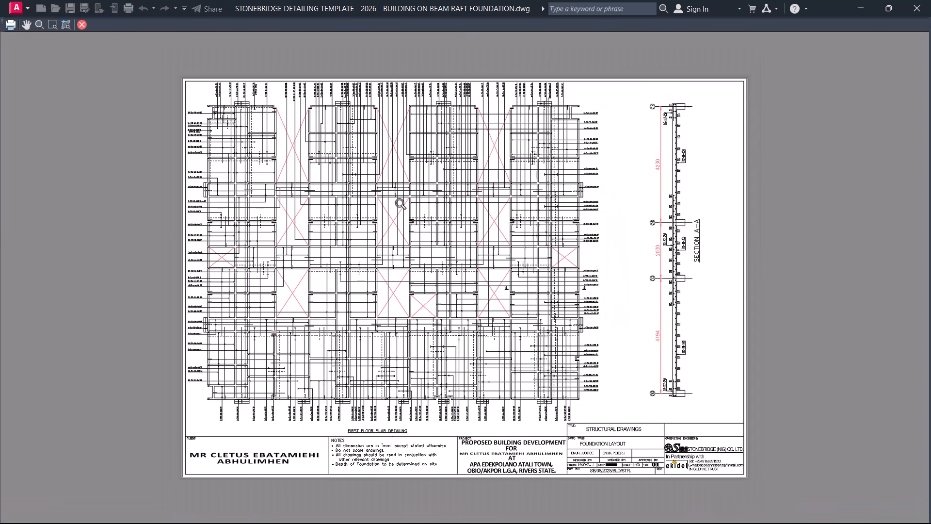
- Plot the previewed SLAB DETAILING sheet and switch to the PDF reDirect v2 window
{"action": "right_click", "coordinate": [422, 199]}
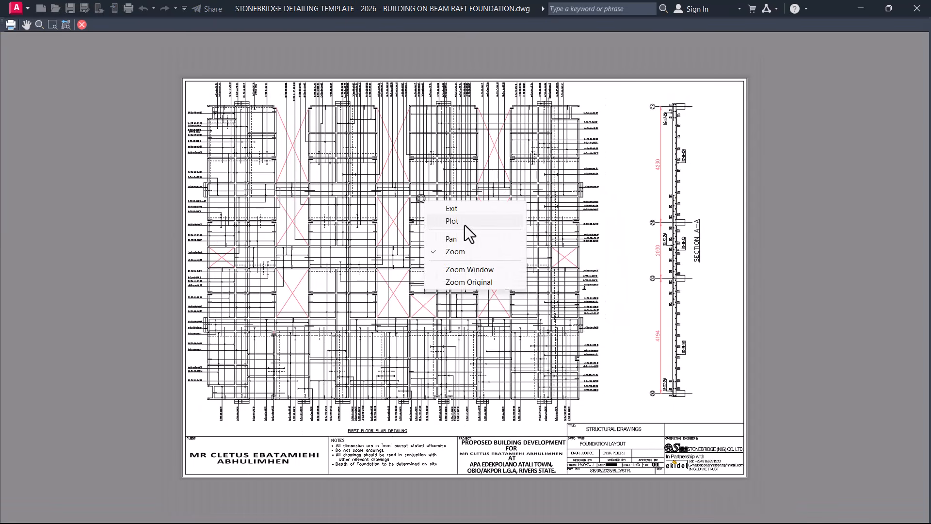
{"action": "left_click", "coordinate": [464, 225]}
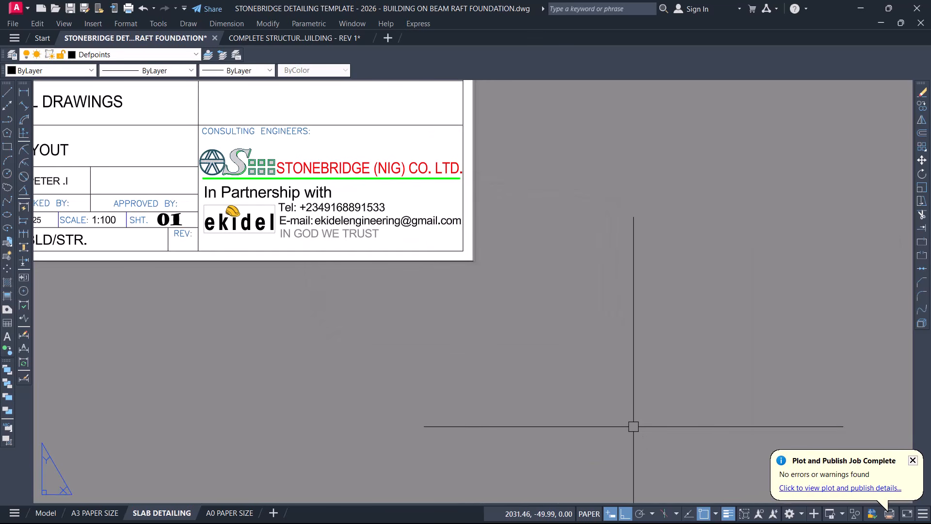
{"action": "left_click", "coordinate": [857, 8]}
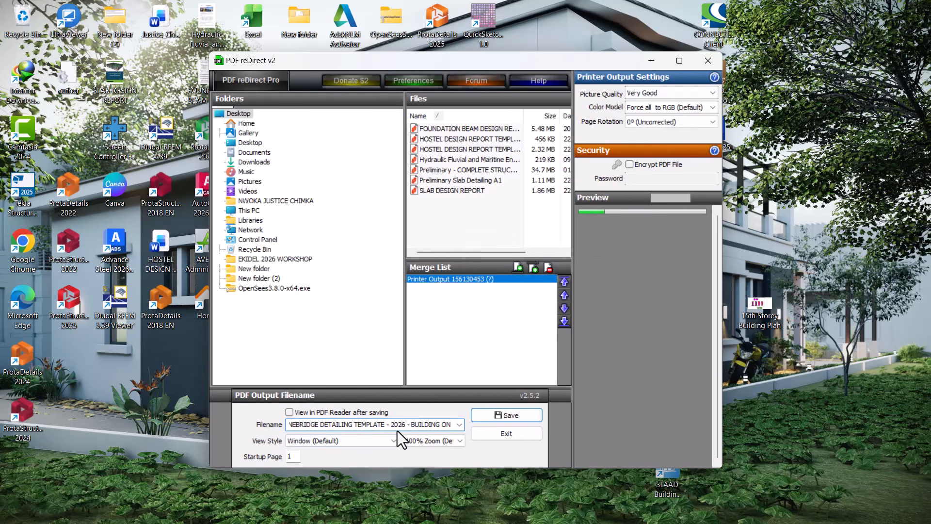
- Save the plotted sheet to the Desktop folder as A1 SLAB DETAIL TESTING
{"action": "left_click", "coordinate": [243, 114]}
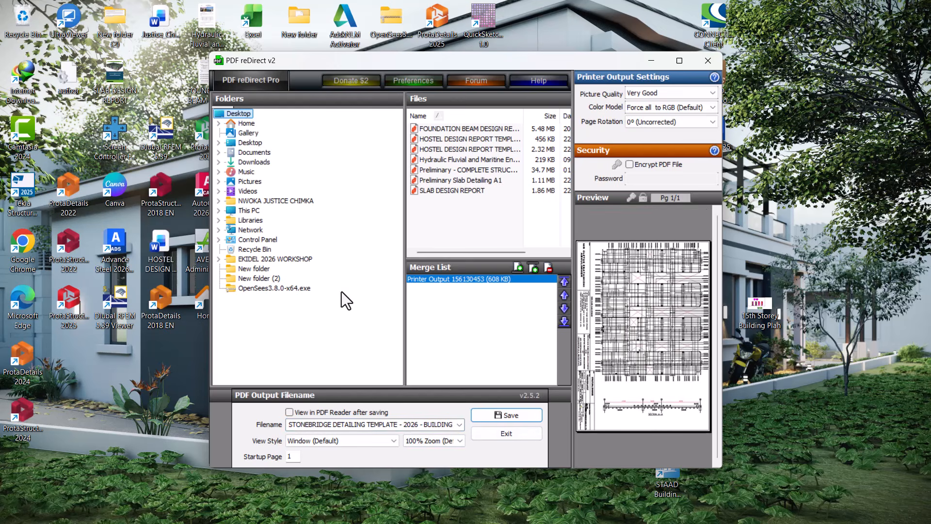
{"action": "left_click", "coordinate": [336, 425]}
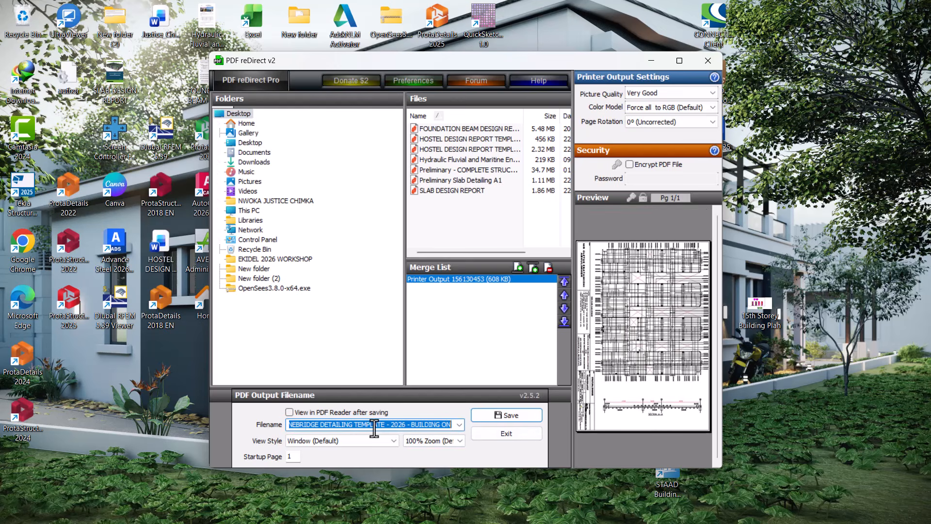
{"action": "type", "text": "A1 SLAB DETAIL TEST"}
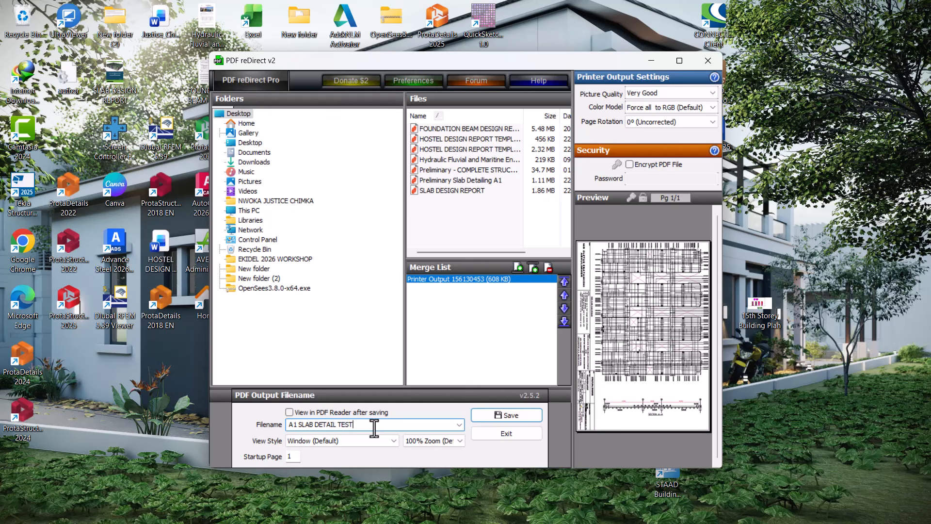
{"action": "type", "text": "G"}
{"action": "left_click", "coordinate": [514, 415]}
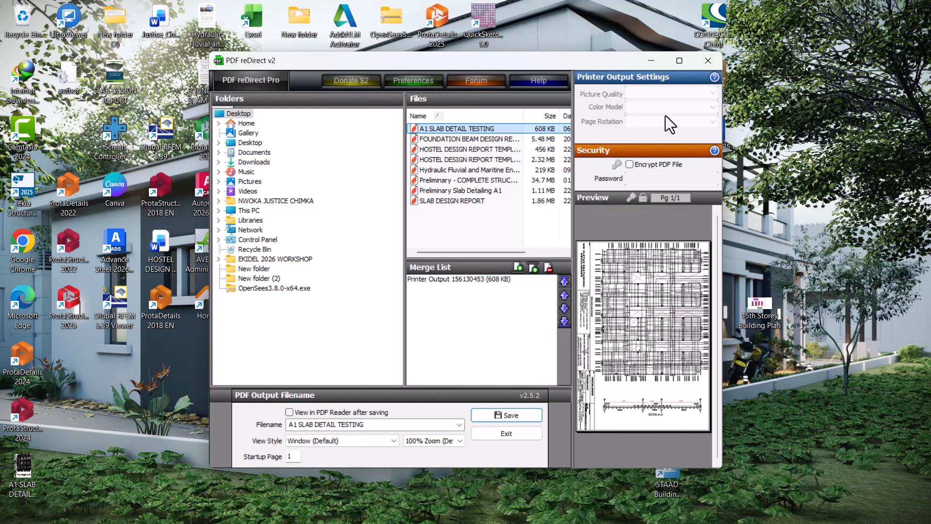
- Open A1 SLAB DETAIL TESTING from the desktop in Nitro Pro and maximize its window
{"action": "left_click", "coordinate": [651, 61]}
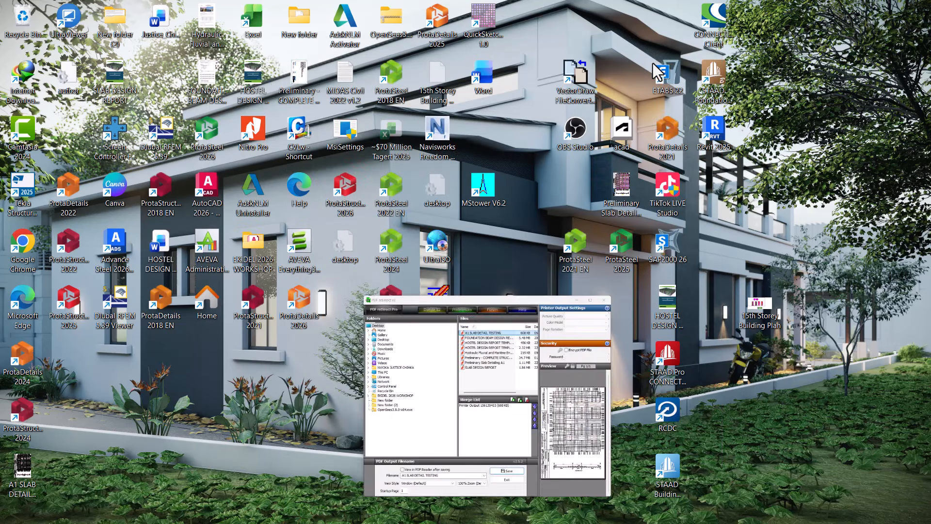
{"action": "left_click", "coordinate": [28, 471]}
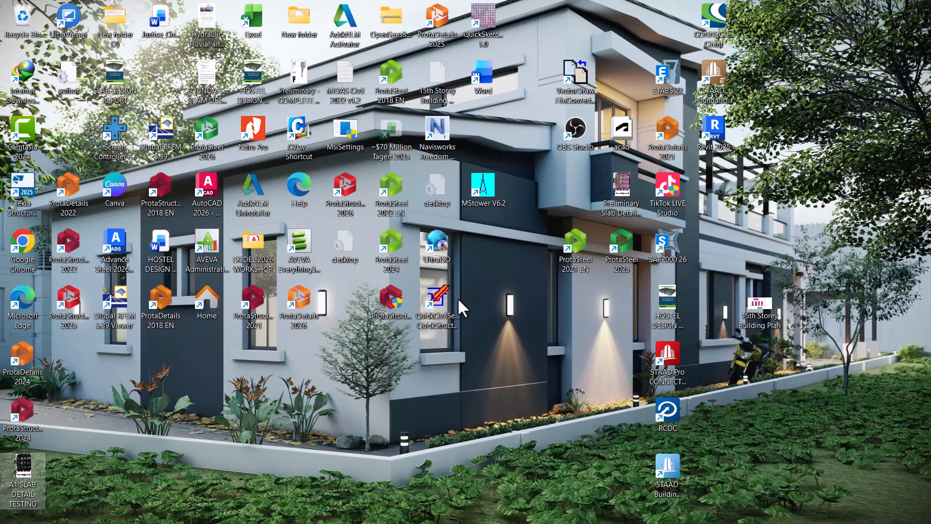
{"action": "left_click", "coordinate": [492, 385]}
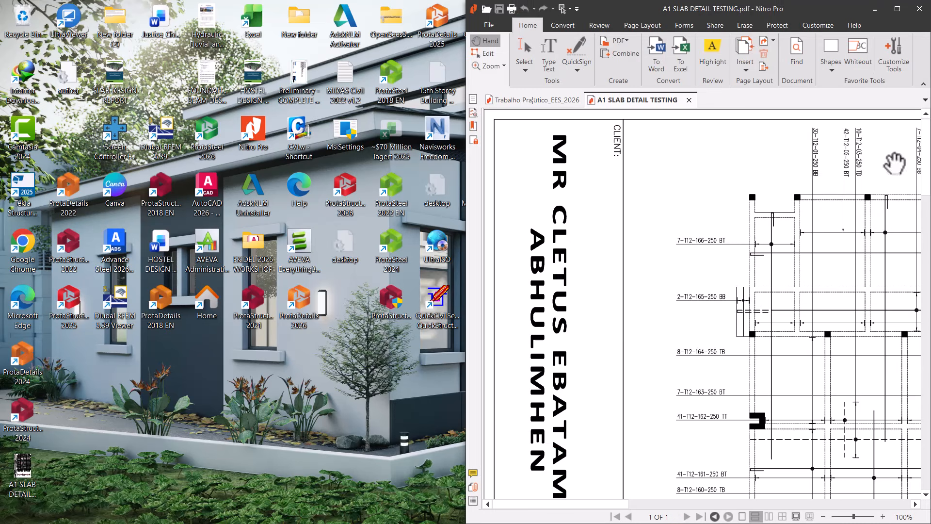
{"action": "left_click", "coordinate": [898, 8]}
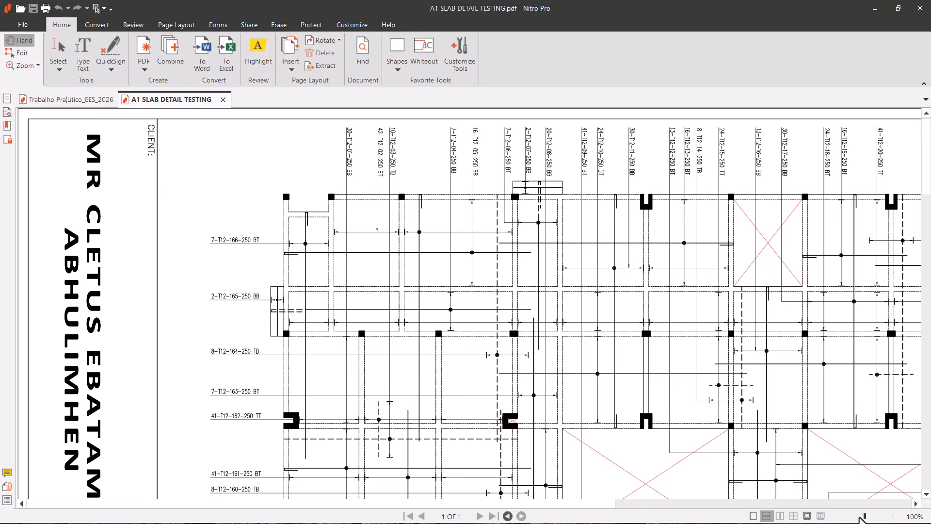
- Examine the reinforcement callouts, slab bars, notes and title block text along the title-block side of the PDF sheet for legibility
{"action": "scroll", "coordinate": [438, 216], "scroll_direction": "down", "scroll_amount": 3}
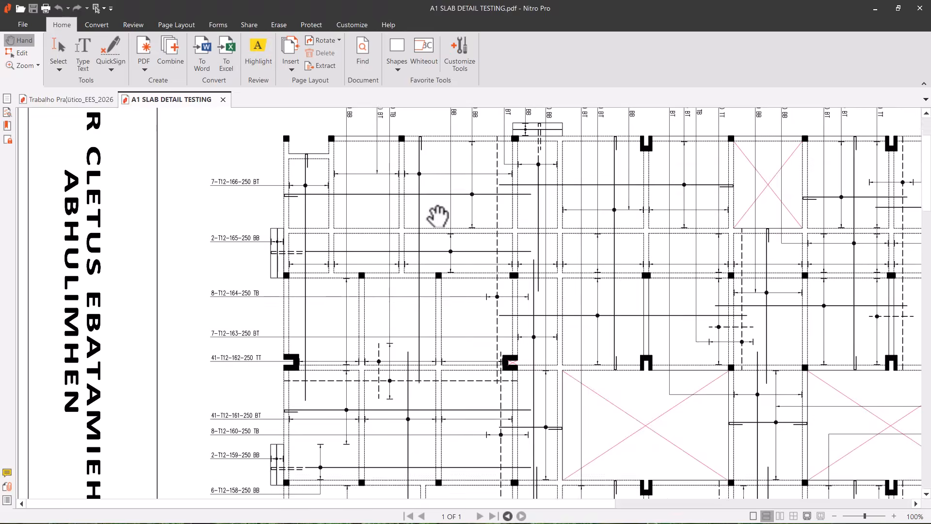
{"action": "scroll", "coordinate": [438, 216], "scroll_direction": "down", "scroll_amount": 4}
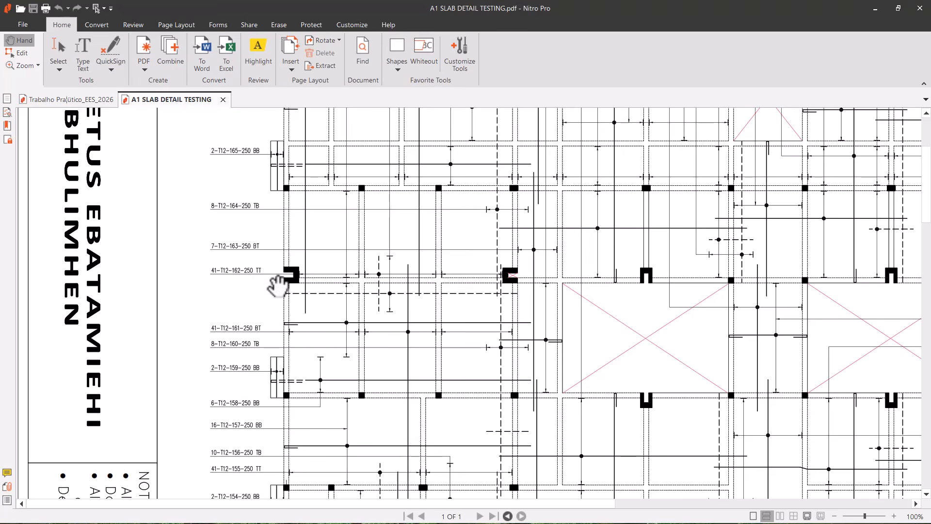
{"action": "scroll", "coordinate": [278, 286], "scroll_direction": "down", "scroll_amount": 12}
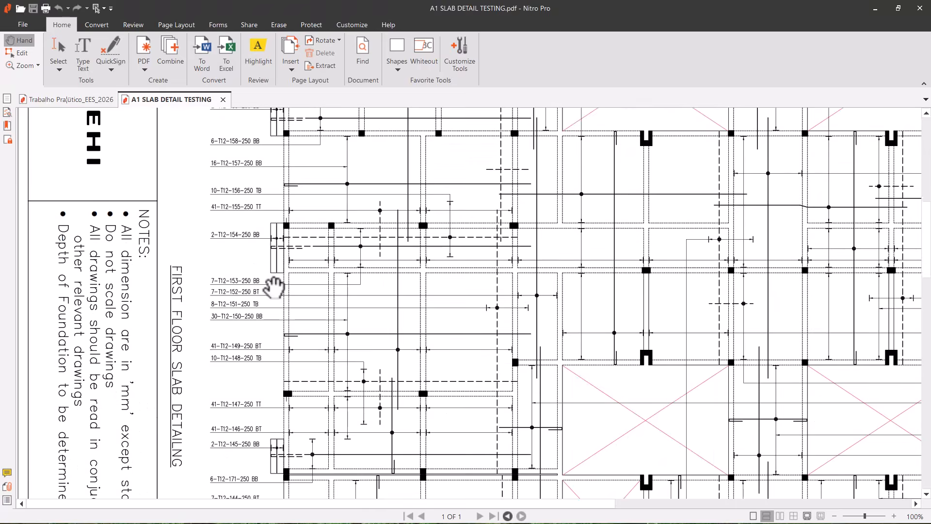
{"action": "scroll", "coordinate": [274, 287], "scroll_direction": "down", "scroll_amount": 12}
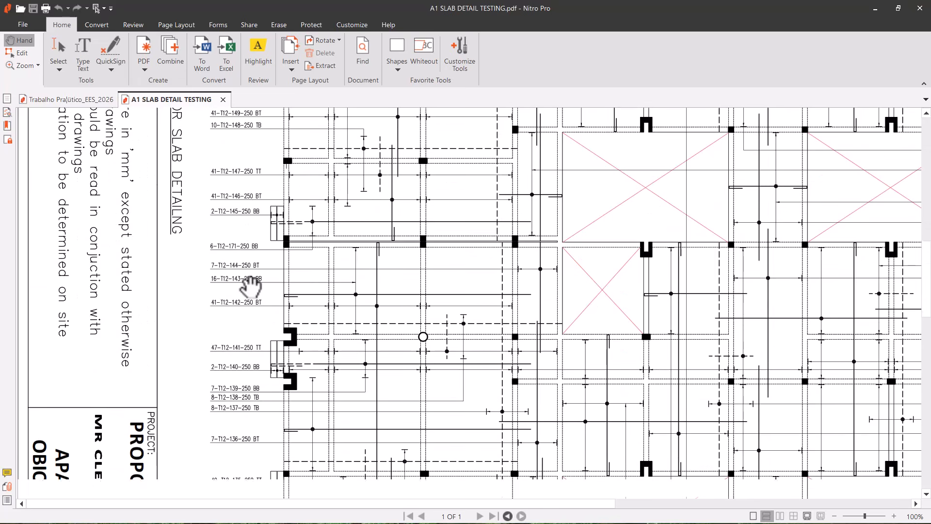
{"action": "scroll", "coordinate": [250, 286], "scroll_direction": "down", "scroll_amount": 10}
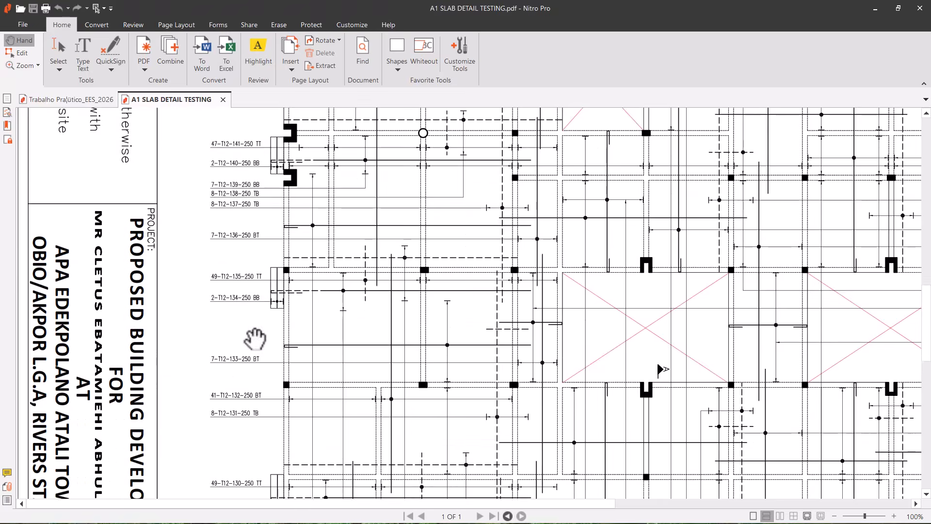
{"action": "scroll", "coordinate": [254, 339], "scroll_direction": "down", "scroll_amount": 6}
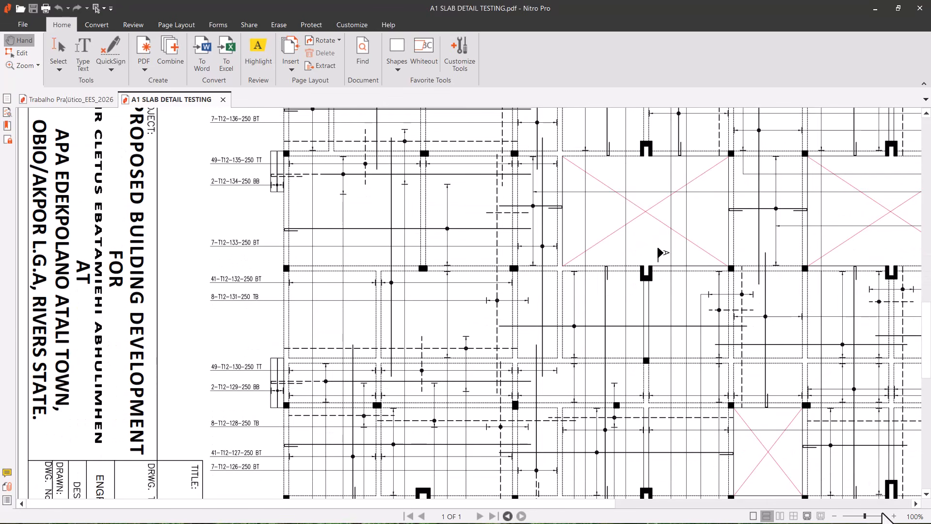
{"action": "scroll", "coordinate": [697, 376], "scroll_direction": "up", "scroll_amount": 2, "text": "ctrl"}
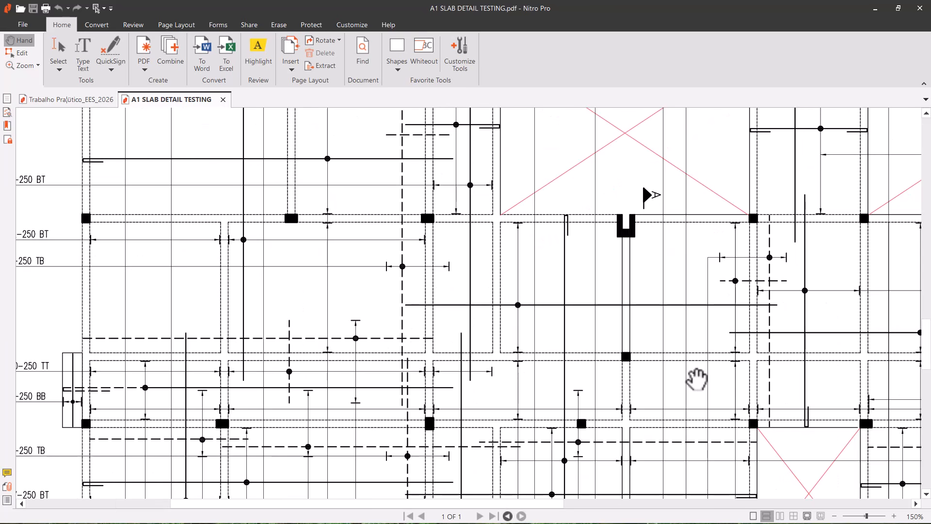
{"action": "mouse_move", "coordinate": [488, 320]}
{"action": "left_mouse_down"}
{"action": "mouse_move", "coordinate": [617, 328]}
{"action": "mouse_move", "coordinate": [725, 298]}
{"action": "left_mouse_up"}
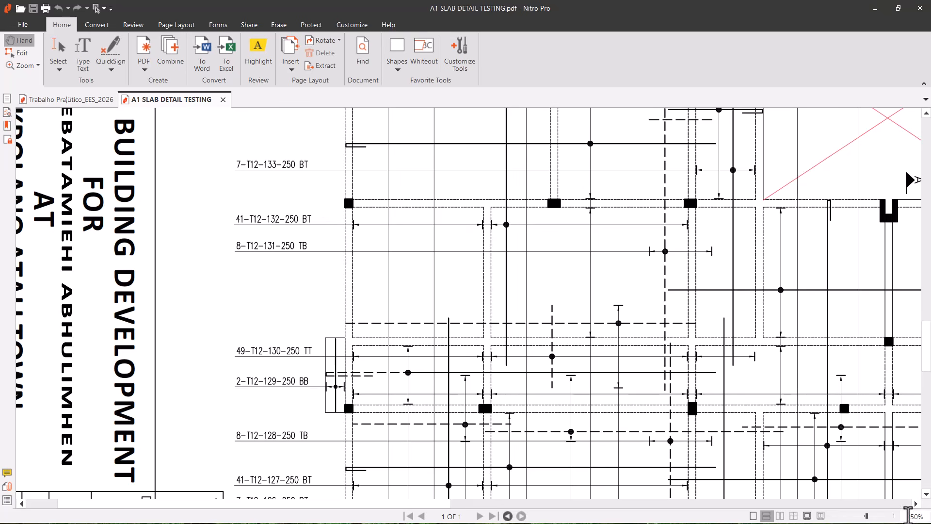
- Check the bar callouts around the section A-A marks and along the slab edge opposite the title block
{"action": "left_click", "coordinate": [836, 517]}
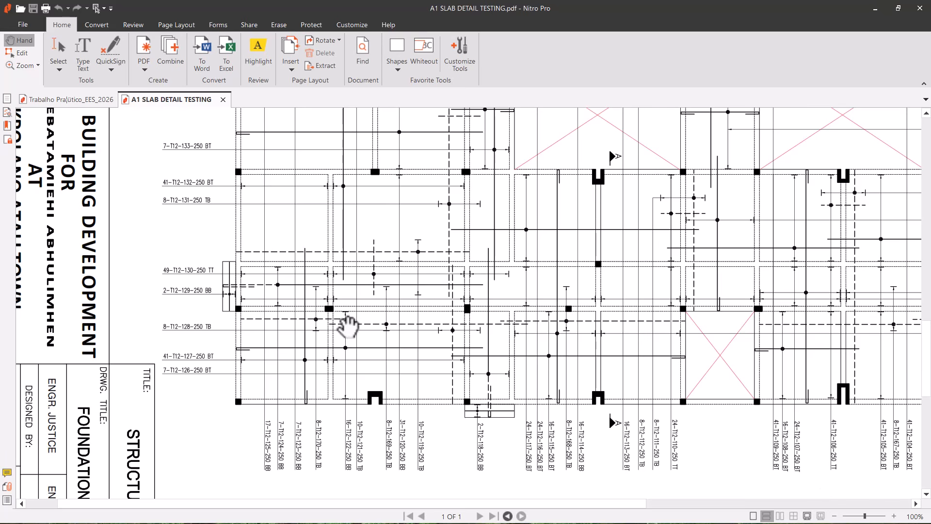
{"action": "left_click_drag", "start_coordinate": [446, 323], "coordinate": [362, 301]}
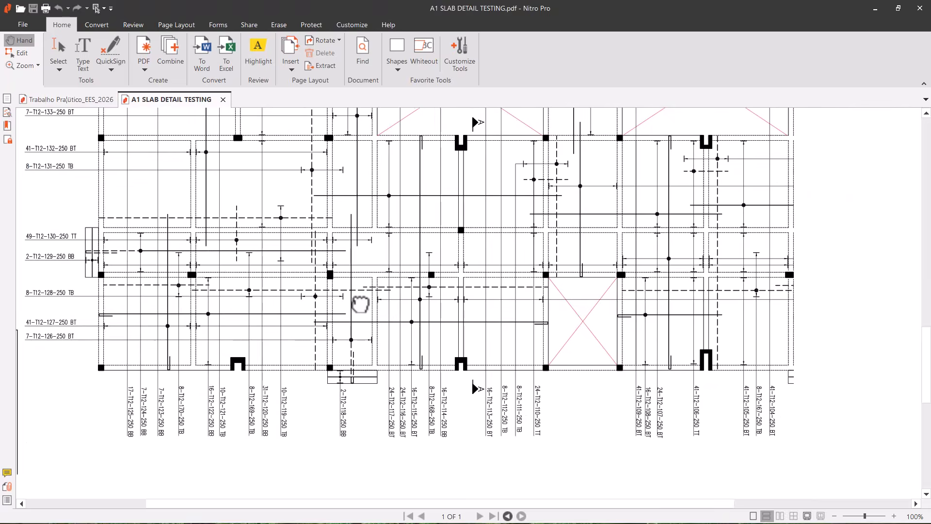
{"action": "mouse_move", "coordinate": [700, 303]}
{"action": "left_mouse_down"}
{"action": "mouse_move", "coordinate": [601, 296]}
{"action": "mouse_move", "coordinate": [468, 312]}
{"action": "mouse_move", "coordinate": [435, 392]}
{"action": "left_mouse_up"}
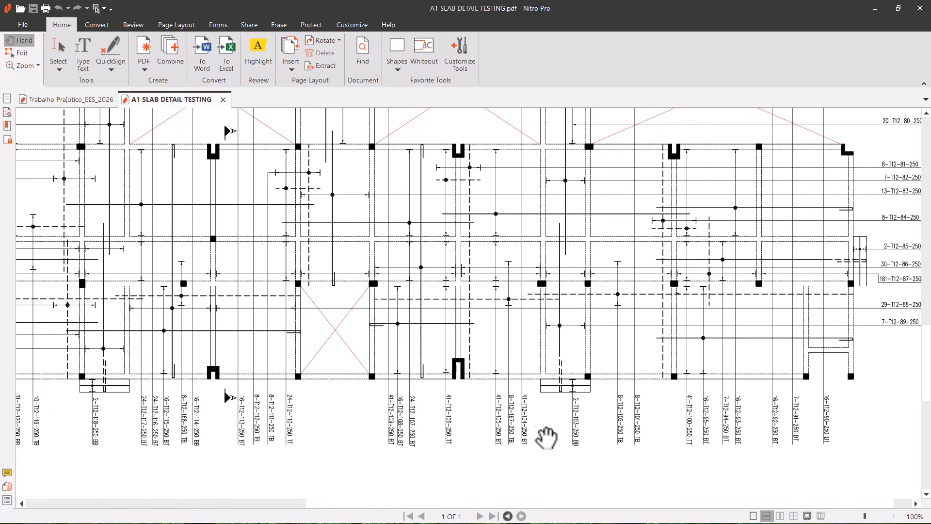
{"action": "left_click_drag", "start_coordinate": [702, 404], "coordinate": [676, 407]}
{"action": "scroll", "coordinate": [703, 380], "scroll_direction": "up", "scroll_amount": 1}
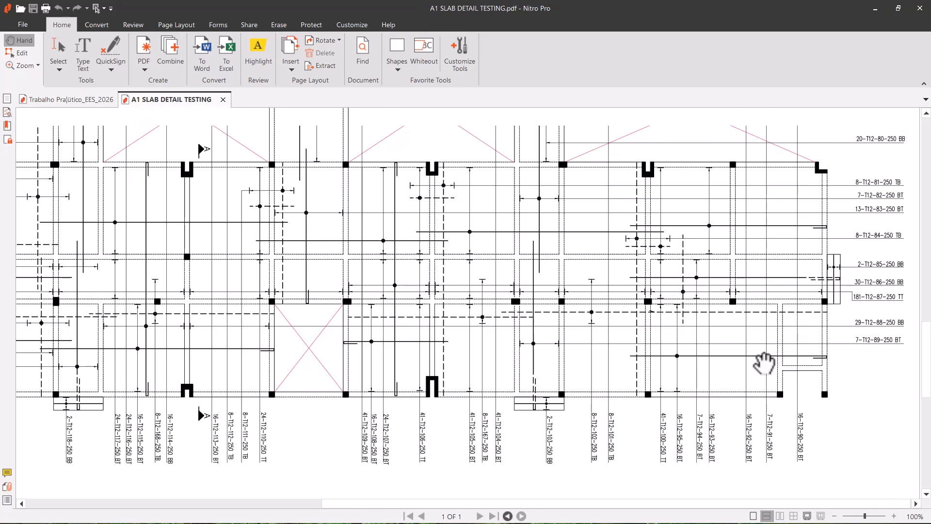
{"action": "scroll", "coordinate": [863, 247], "scroll_direction": "up", "scroll_amount": 2}
{"action": "scroll", "coordinate": [838, 238], "scroll_direction": "up", "scroll_amount": 10}
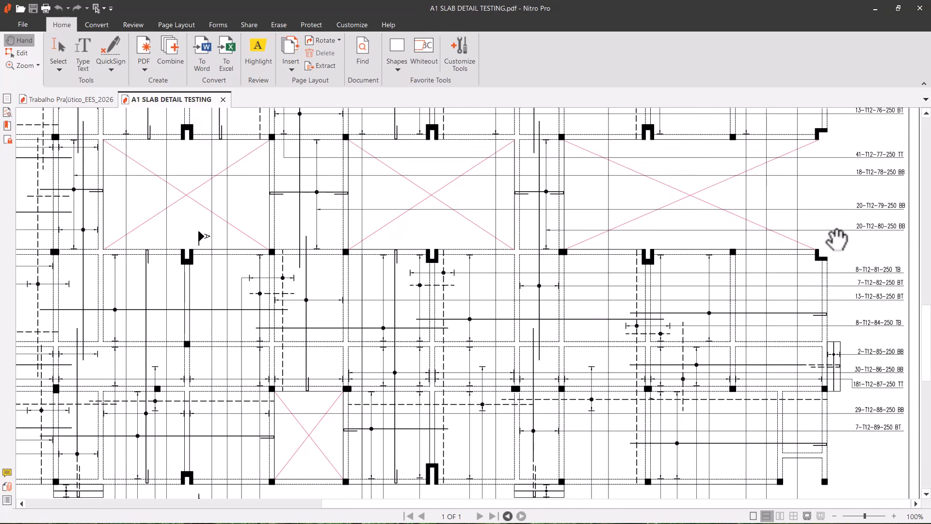
{"action": "scroll", "coordinate": [838, 239], "scroll_direction": "up", "scroll_amount": 11}
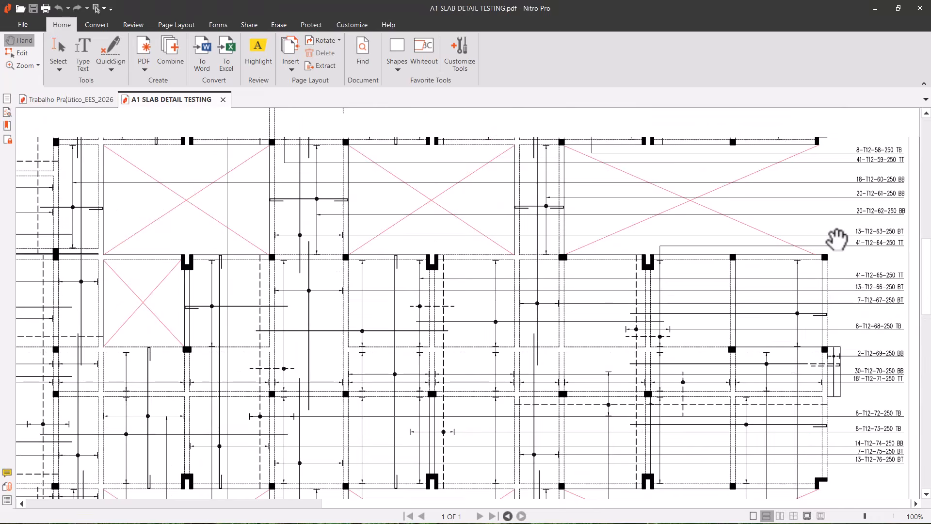
{"action": "scroll", "coordinate": [838, 238], "scroll_direction": "up", "scroll_amount": 1}
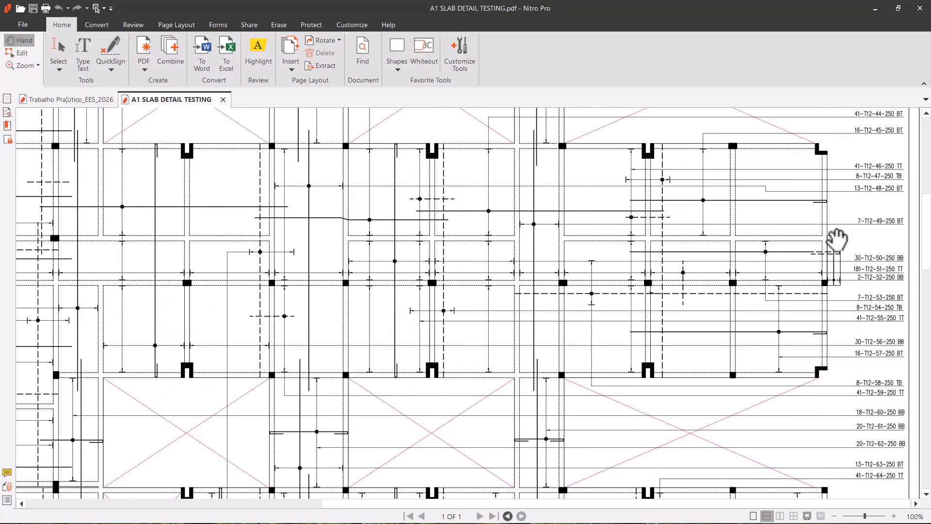
- Rotate the PDF page 90° counterclockwise so the sheet reads upright, and view it as a whole
{"action": "scroll", "coordinate": [838, 239], "scroll_direction": "down", "scroll_amount": 1, "text": "ctrl"}
{"action": "scroll", "coordinate": [684, 218], "scroll_direction": "down", "scroll_amount": 1, "text": "ctrl"}
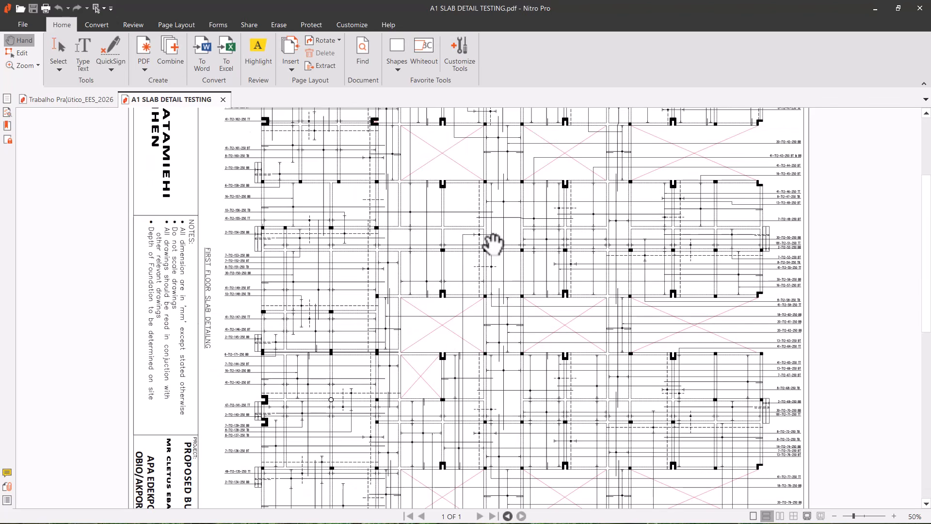
{"action": "scroll", "coordinate": [495, 245], "scroll_direction": "down", "scroll_amount": 1, "text": "ctrl"}
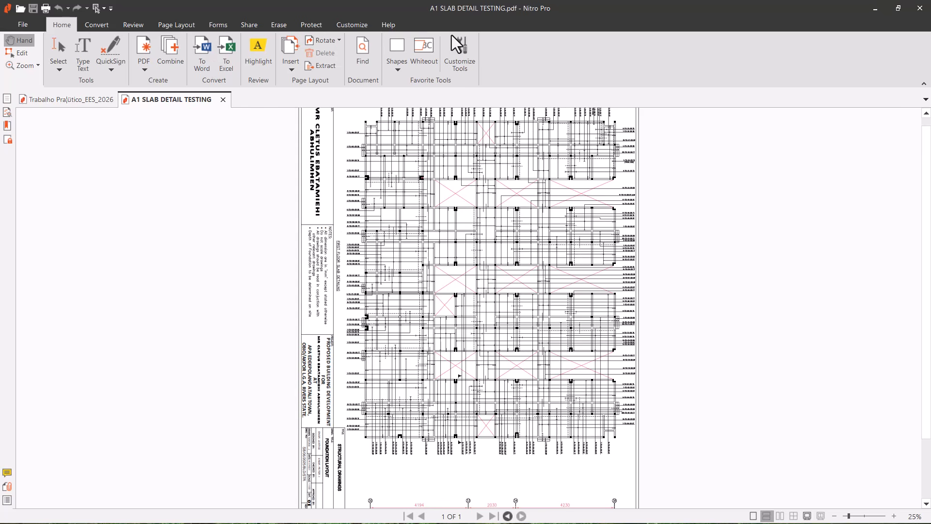
{"action": "left_click", "coordinate": [328, 41]}
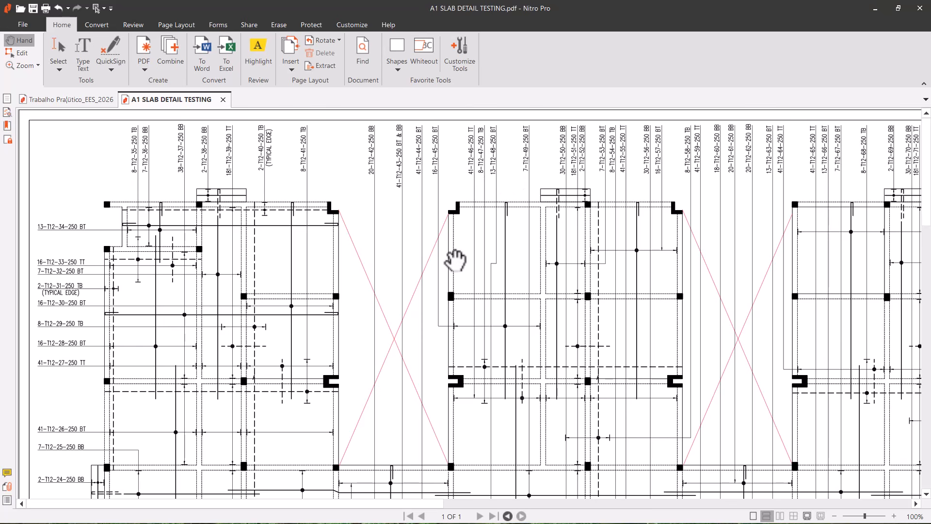
{"action": "scroll", "coordinate": [456, 259], "scroll_direction": "down", "scroll_amount": 2, "text": "ctrl"}
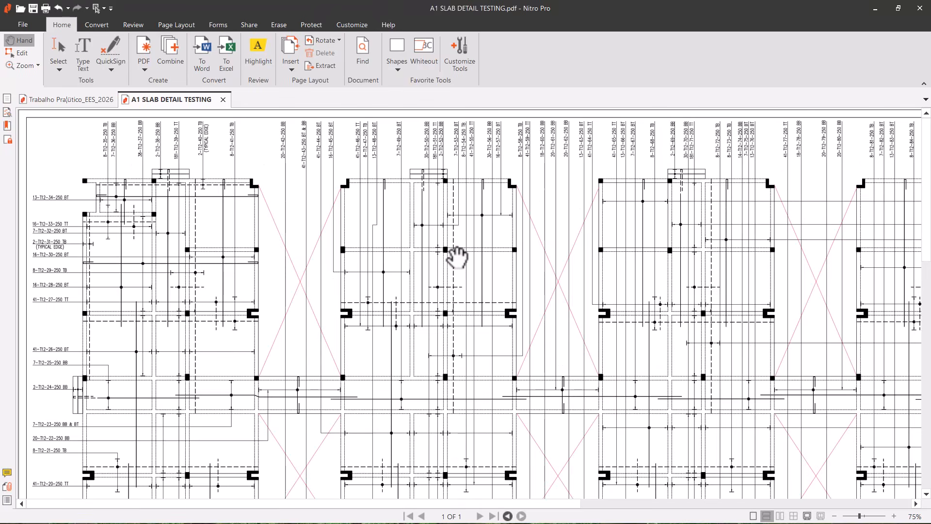
{"action": "scroll", "coordinate": [457, 255], "scroll_direction": "down", "scroll_amount": 1, "text": "ctrl"}
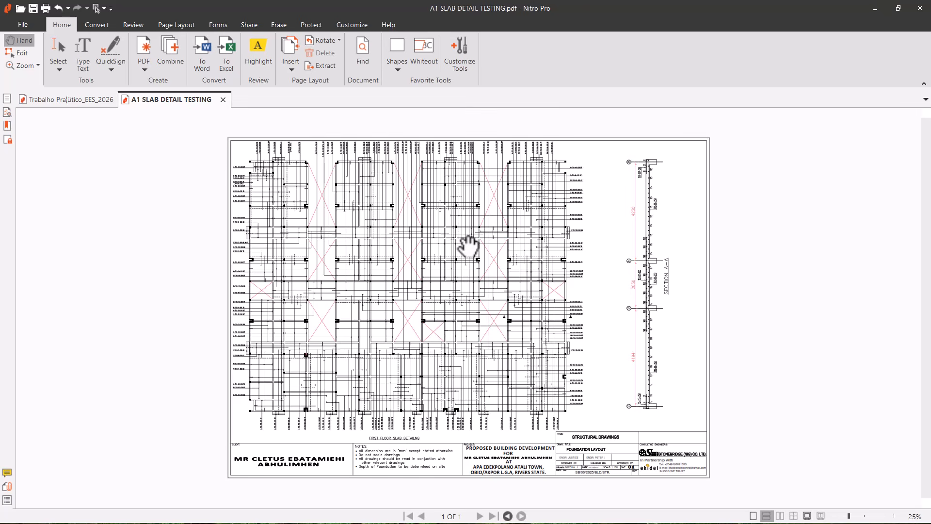
- Examine the first floor slab plan in the PDF at 100% zoom, checking the bar callouts along its edge from the upper to the lower bays
{"action": "left_click", "coordinate": [895, 517]}
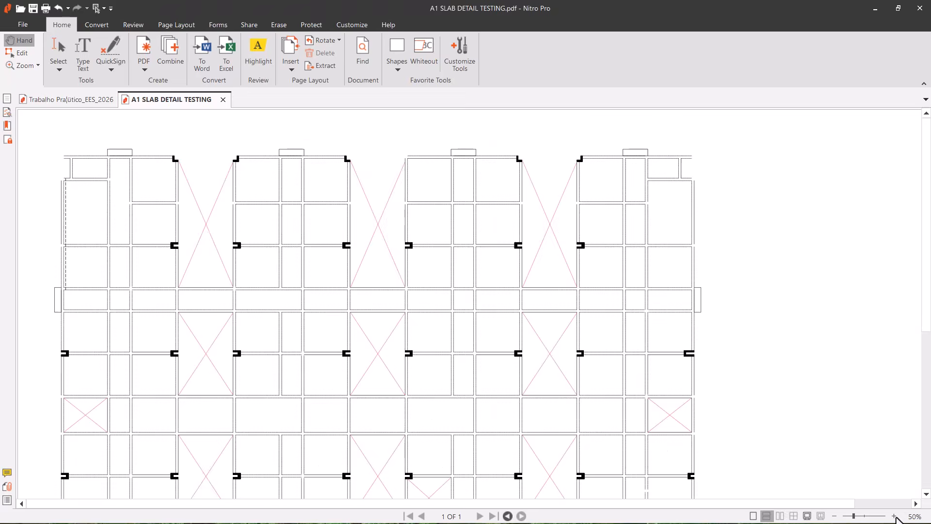
{"action": "left_click", "coordinate": [895, 517]}
{"action": "left_click", "coordinate": [895, 517]}
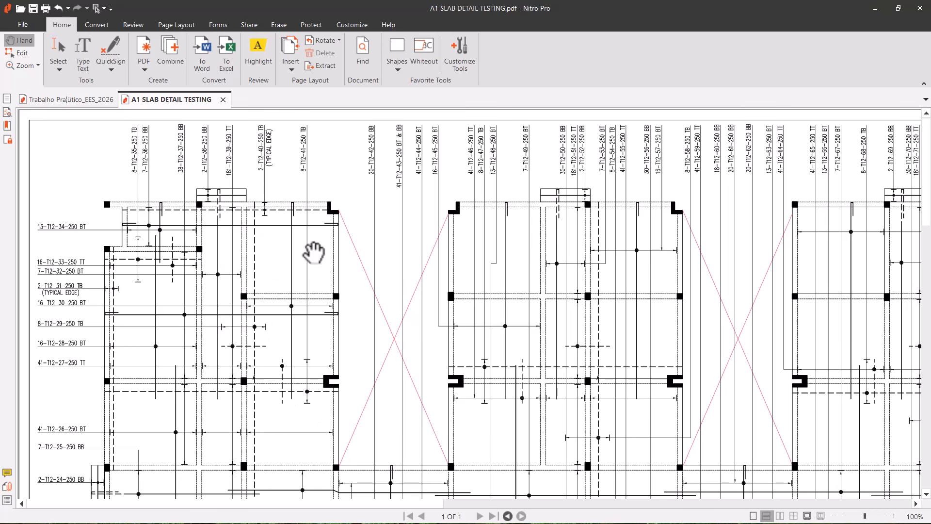
{"action": "scroll", "coordinate": [272, 204], "scroll_direction": "down", "scroll_amount": 3}
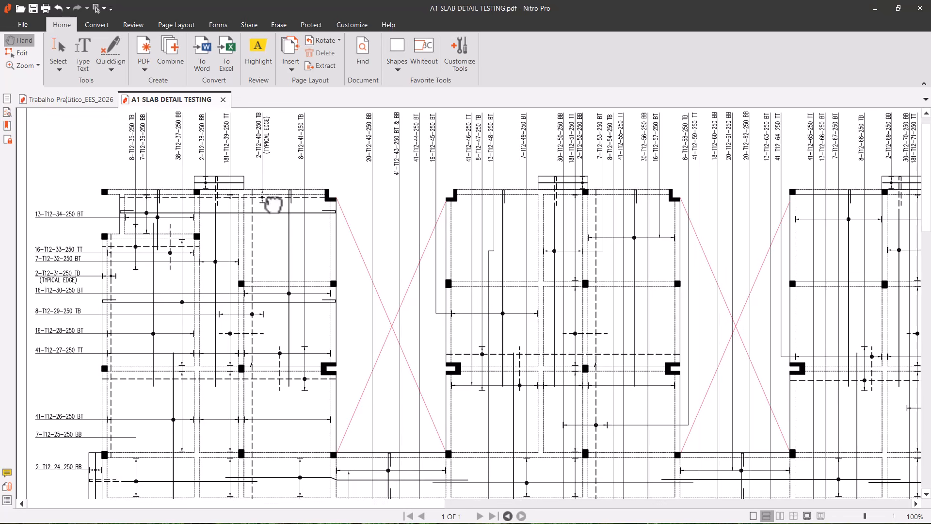
{"action": "scroll", "coordinate": [319, 278], "scroll_direction": "down", "scroll_amount": 6}
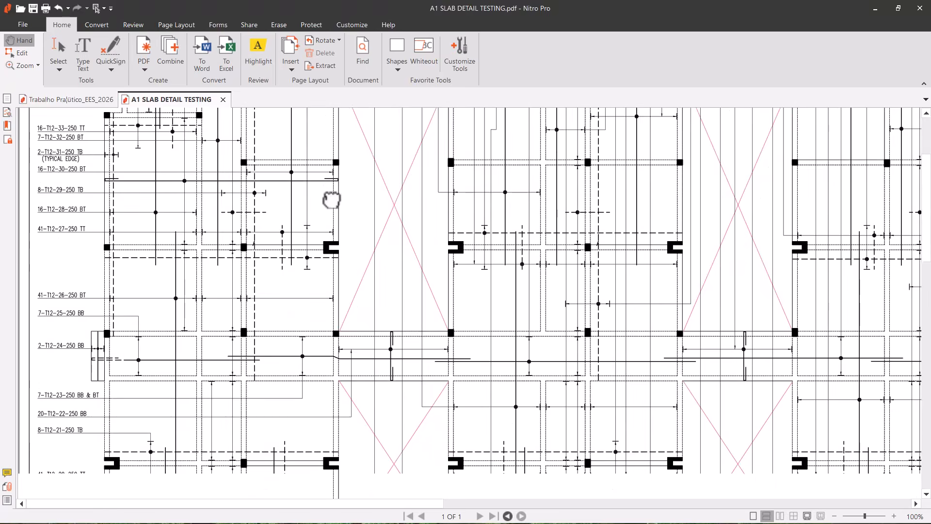
{"action": "left_click_drag", "start_coordinate": [321, 285], "coordinate": [314, 203]}
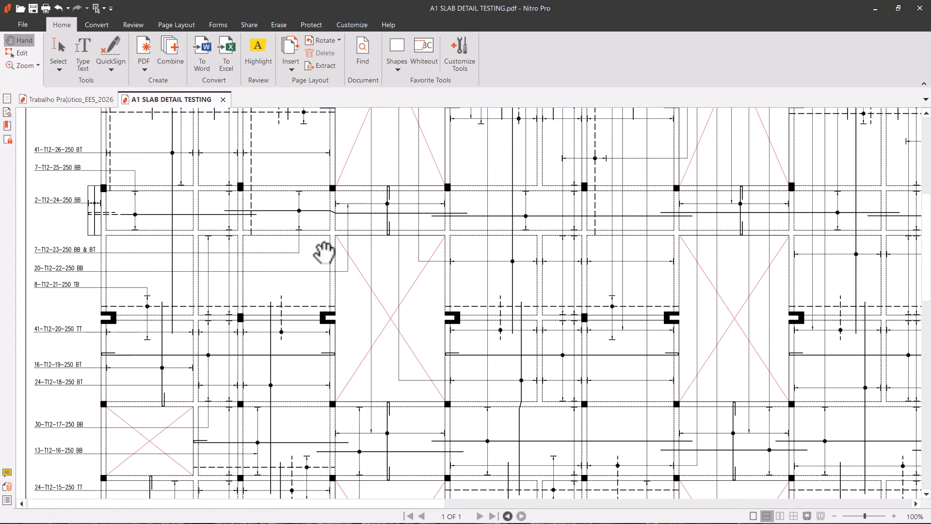
{"action": "scroll", "coordinate": [321, 242], "scroll_direction": "down", "scroll_amount": 3}
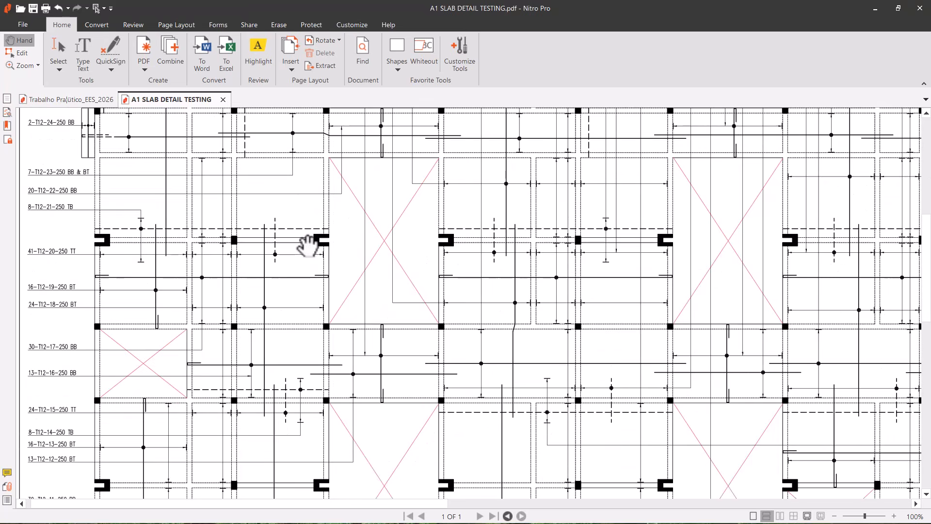
{"action": "left_click_drag", "start_coordinate": [308, 294], "coordinate": [318, 203]}
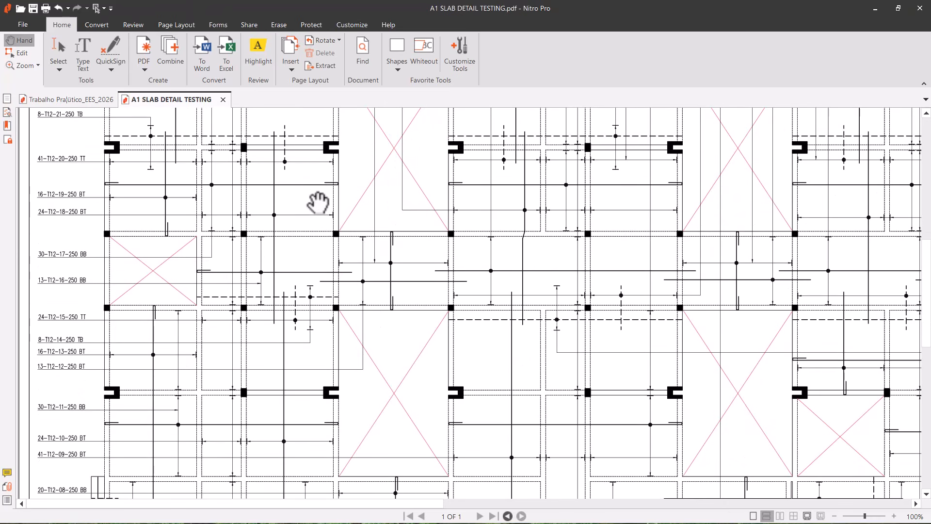
{"action": "mouse_move", "coordinate": [327, 291]}
{"action": "left_mouse_down"}
{"action": "mouse_move", "coordinate": [339, 153]}
{"action": "mouse_move", "coordinate": [356, 231]}
{"action": "mouse_move", "coordinate": [359, 191]}
{"action": "left_mouse_up"}
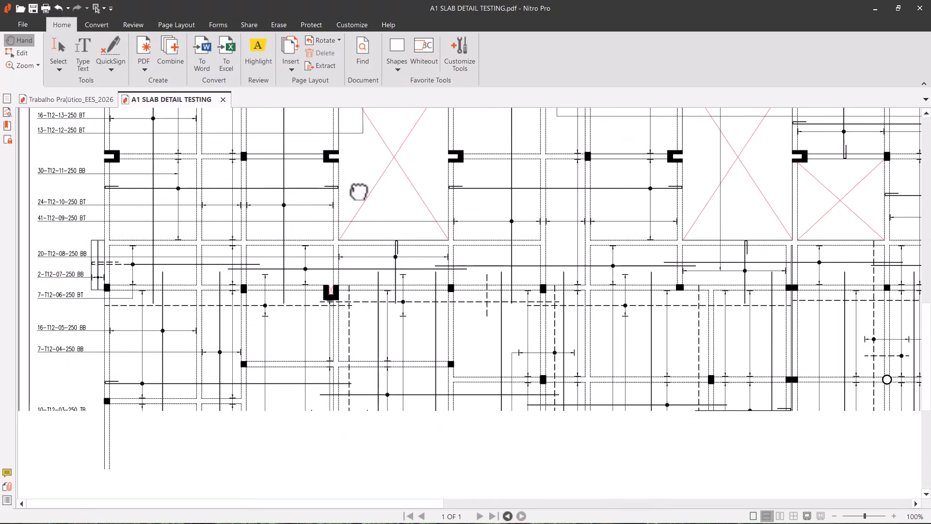
- Minimize the PDF, switch to the STONEBRIDGE DETAILING TEMPLATE drawing in AutoCAD and dismiss the plot notification
{"action": "left_click", "coordinate": [875, 8]}
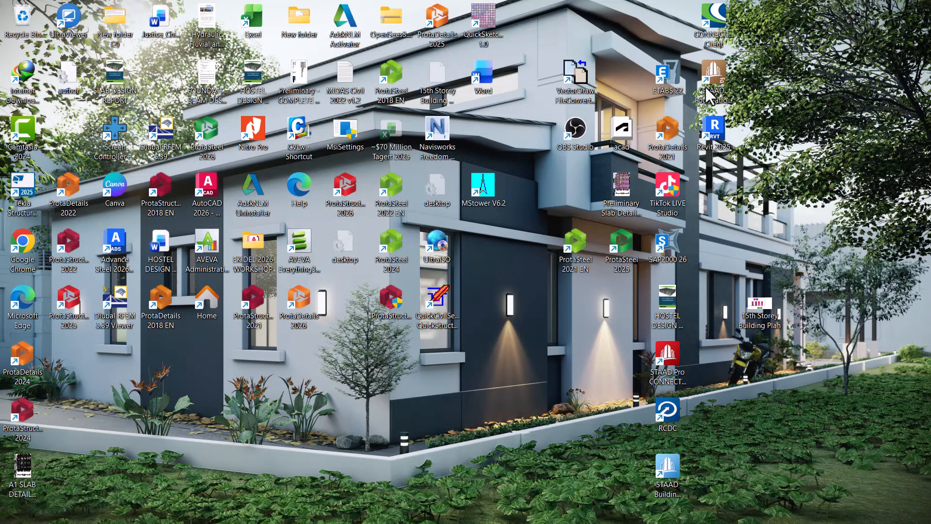
{"action": "mouse_move", "coordinate": [597, 510]}
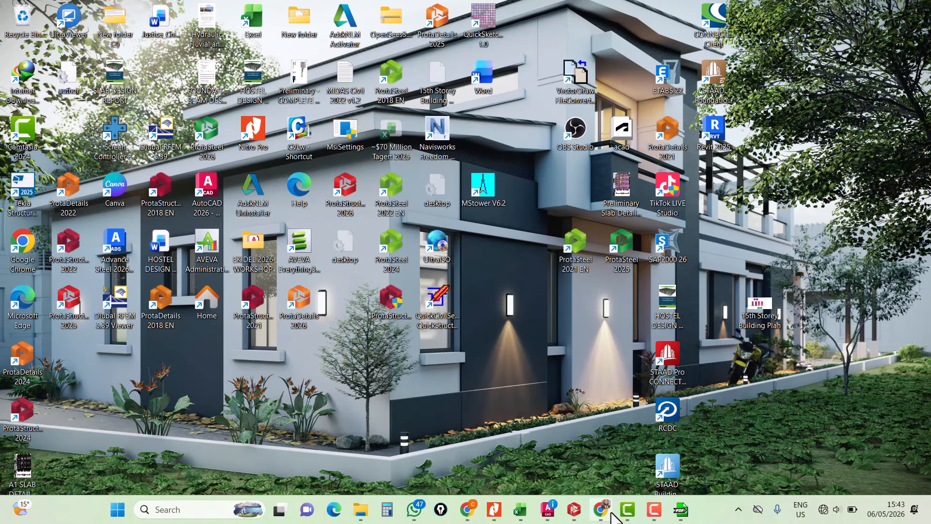
{"action": "mouse_move", "coordinate": [548, 509]}
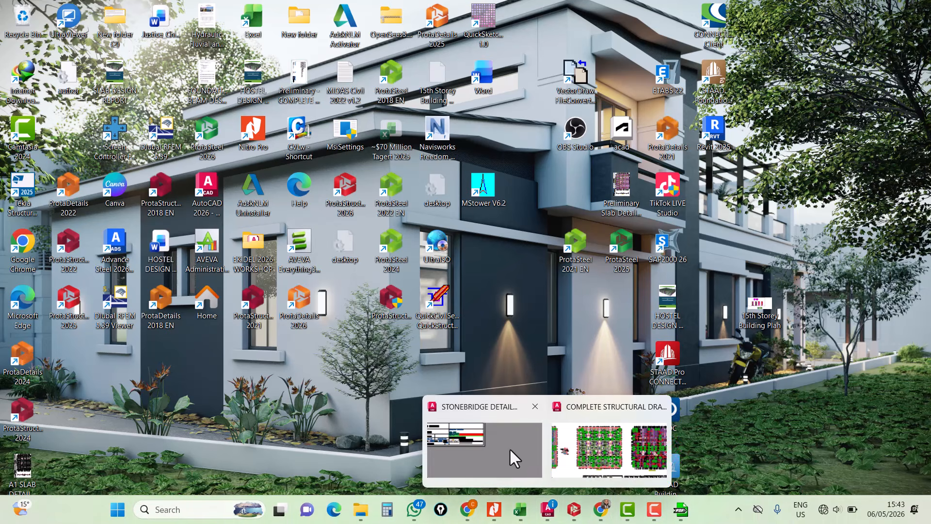
{"action": "left_click", "coordinate": [509, 447]}
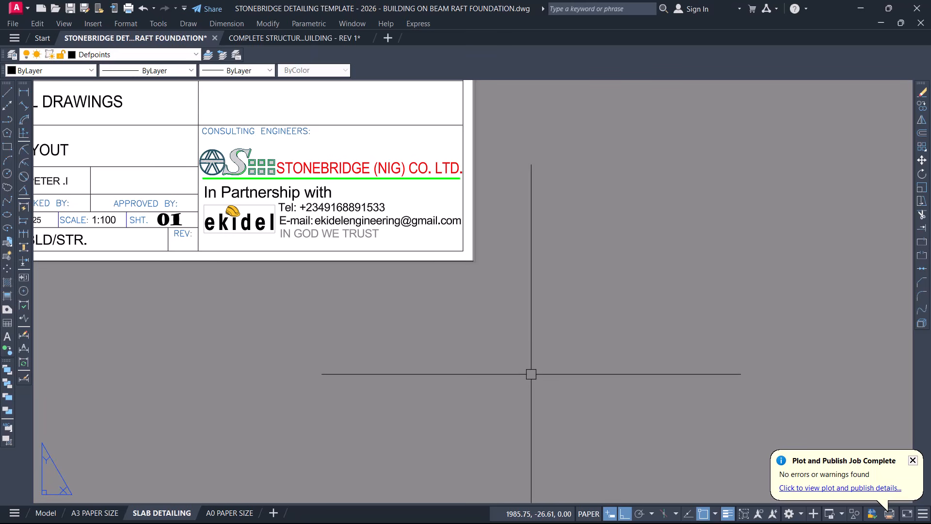
{"action": "left_click", "coordinate": [913, 464]}
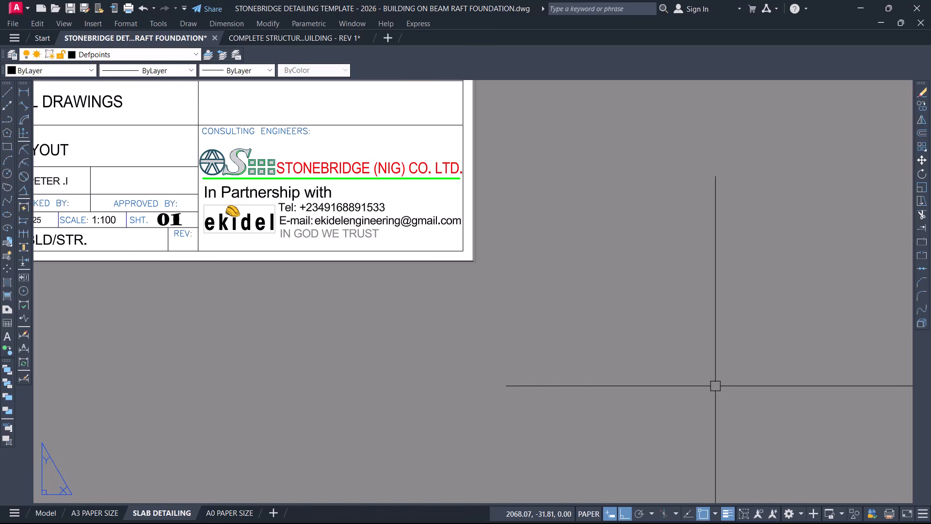
- Review the first floor slab detailing and Section A-A on the SLAB DETAILING sheet, including the bar callouts above the plan
{"action": "scroll", "coordinate": [715, 386], "scroll_direction": "down", "scroll_amount": 4}
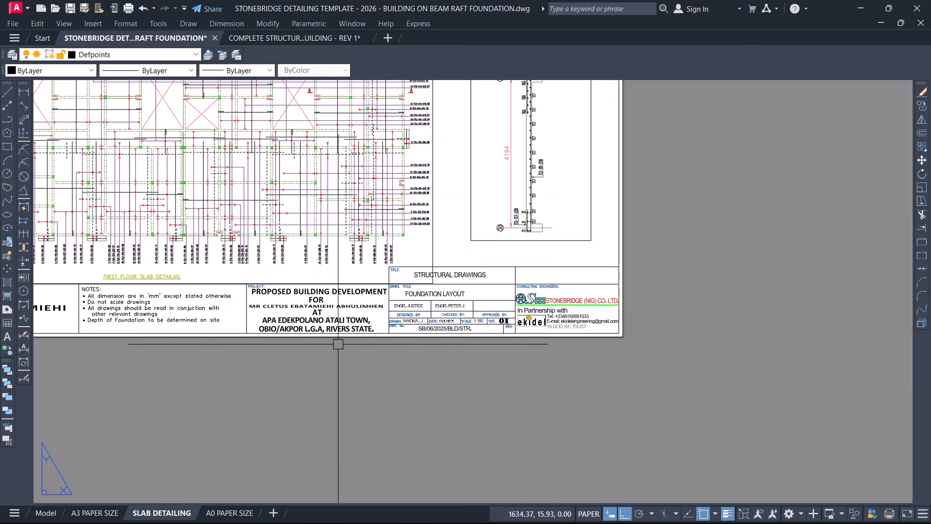
{"action": "middle_click_drag", "start_coordinate": [331, 269], "coordinate": [564, 433]}
{"action": "middle_click_drag", "start_coordinate": [472, 269], "coordinate": [455, 356]}
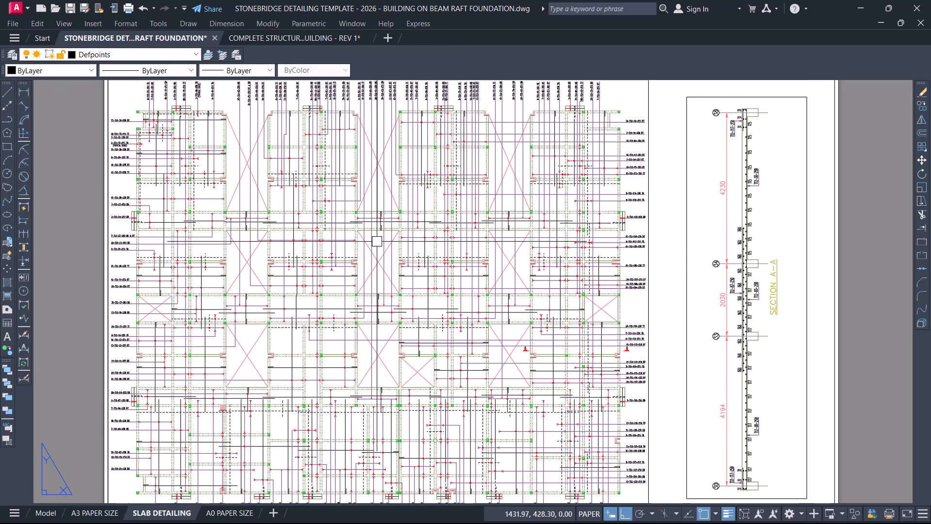
{"action": "middle_click_drag", "start_coordinate": [385, 174], "coordinate": [375, 156]}
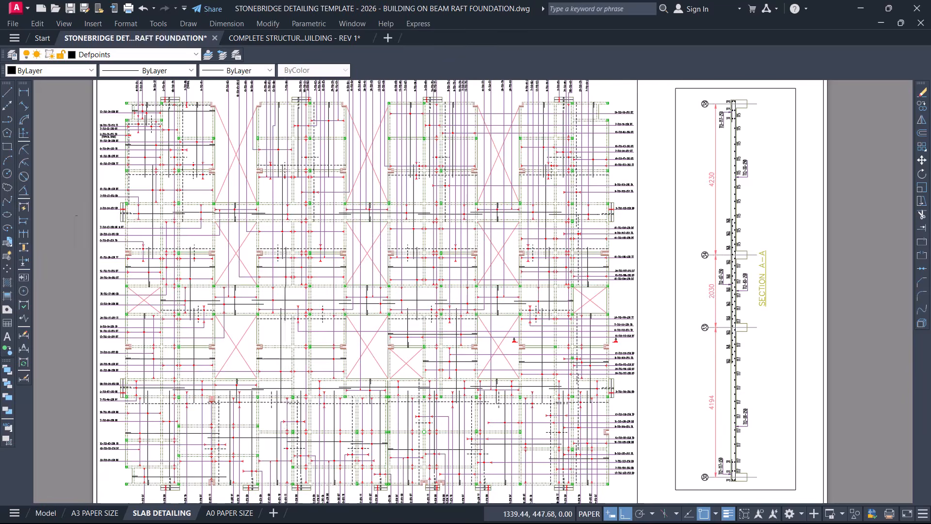
{"action": "scroll", "coordinate": [285, 215], "scroll_direction": "up", "scroll_amount": 2}
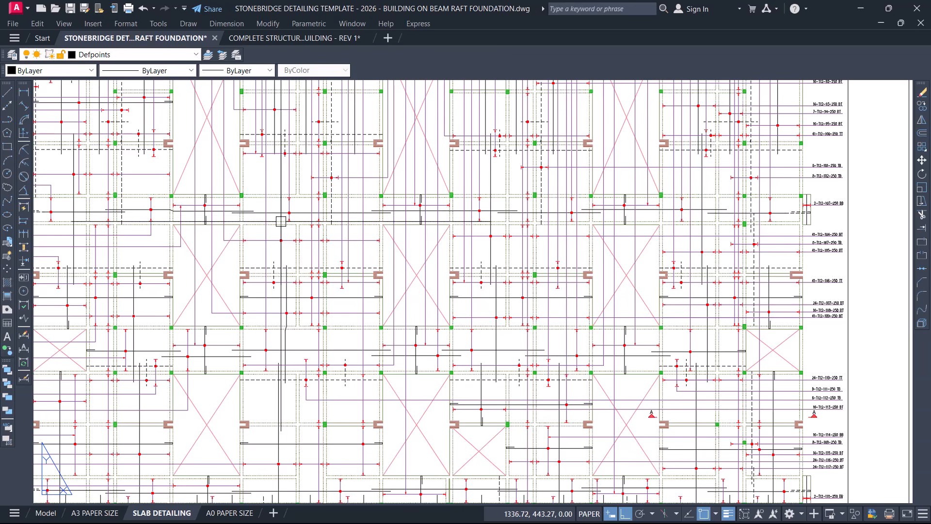
{"action": "scroll", "coordinate": [443, 218], "scroll_direction": "down", "scroll_amount": 2}
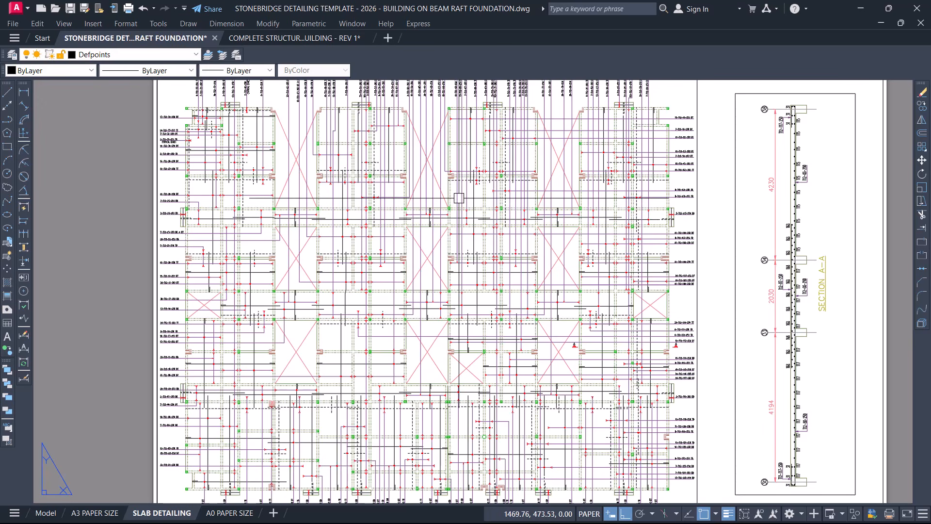
{"action": "scroll", "coordinate": [422, 208], "scroll_direction": "down", "scroll_amount": 2}
{"action": "scroll", "coordinate": [436, 155], "scroll_direction": "up", "scroll_amount": 2}
{"action": "scroll", "coordinate": [442, 116], "scroll_direction": "up", "scroll_amount": 2}
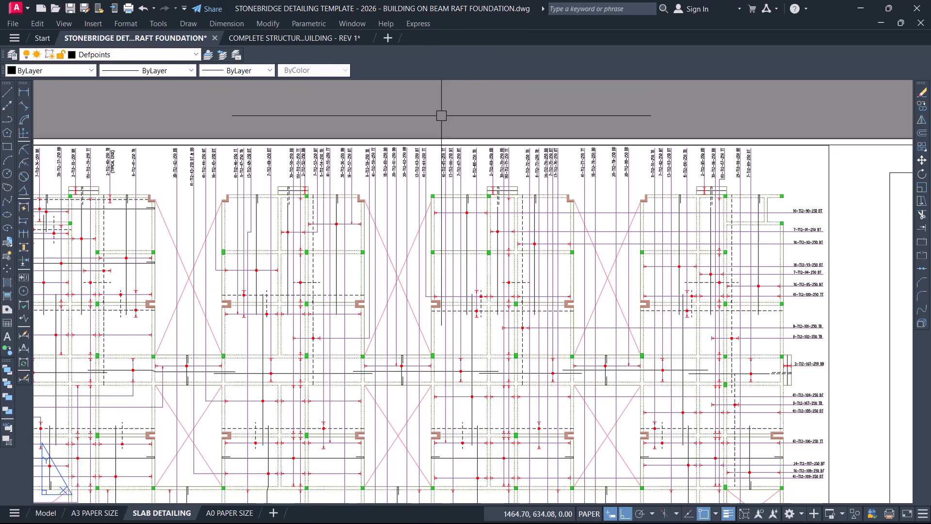
{"action": "scroll", "coordinate": [434, 192], "scroll_direction": "down", "scroll_amount": 2}
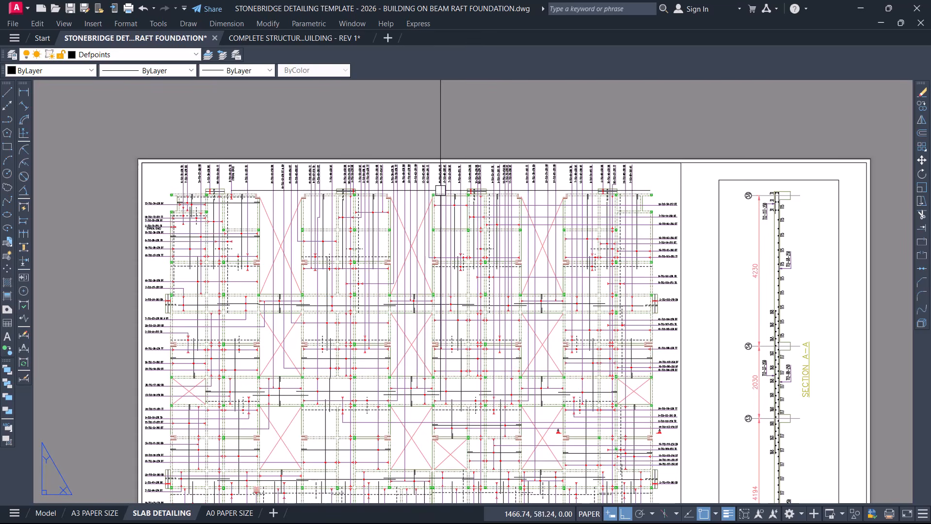
{"action": "scroll", "coordinate": [431, 184], "scroll_direction": "down", "scroll_amount": 2}
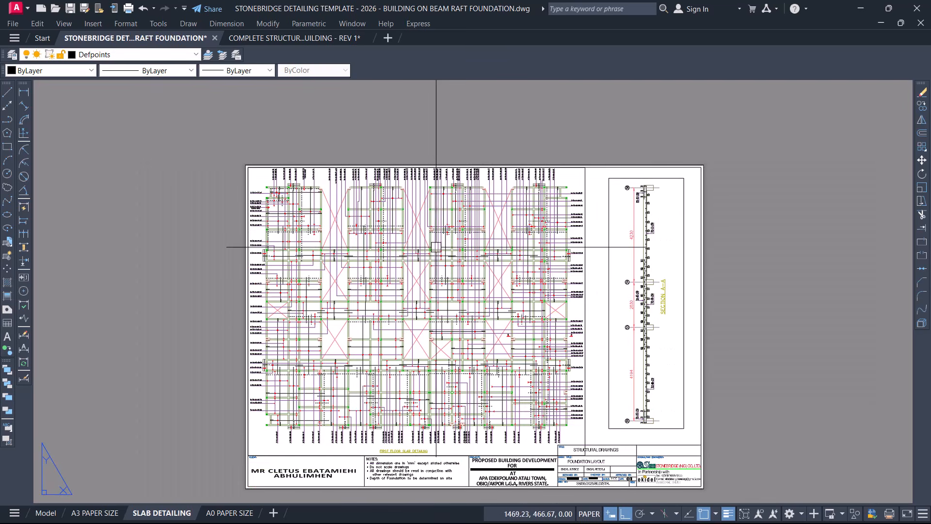
- Inspect the lower slab bays and the bar callouts above the title block, and compare them with the upper bays
{"action": "scroll", "coordinate": [444, 399], "scroll_direction": "up", "scroll_amount": 2}
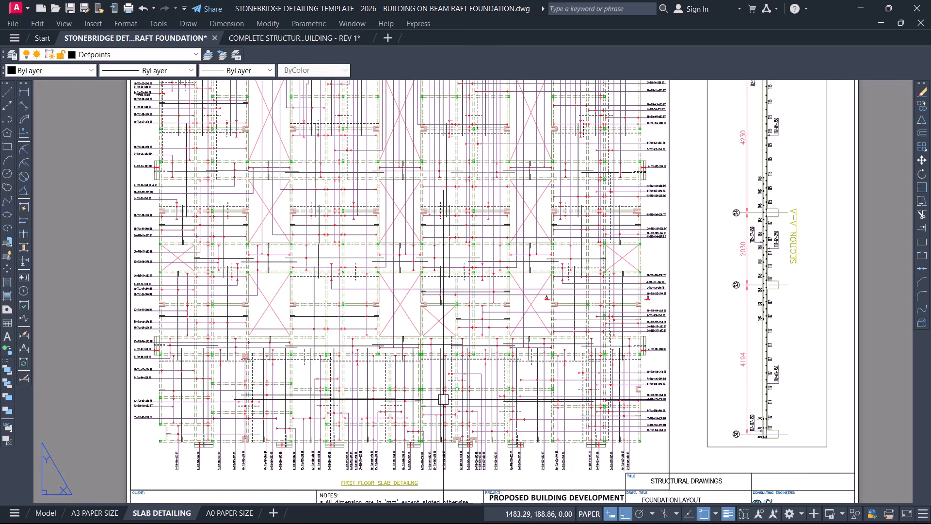
{"action": "scroll", "coordinate": [410, 305], "scroll_direction": "down", "scroll_amount": 2}
{"action": "scroll", "coordinate": [477, 390], "scroll_direction": "up", "scroll_amount": 3}
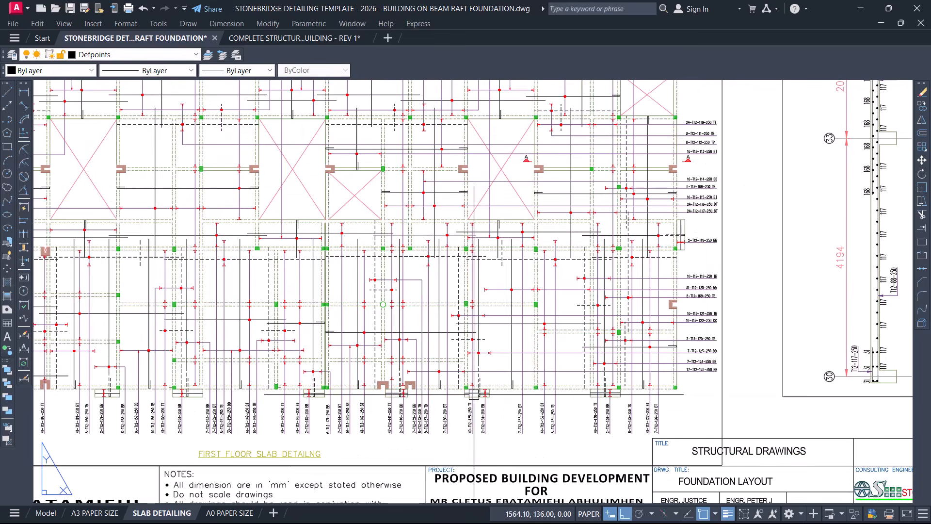
{"action": "scroll", "coordinate": [427, 262], "scroll_direction": "down", "scroll_amount": 2}
{"action": "scroll", "coordinate": [425, 259], "scroll_direction": "up", "scroll_amount": 1}
{"action": "middle_click_drag", "start_coordinate": [391, 150], "coordinate": [422, 267]}
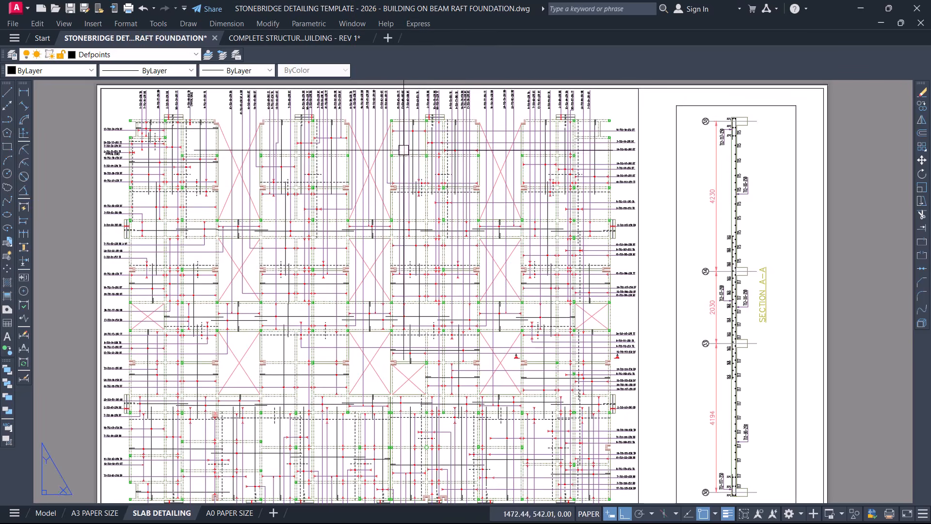
{"action": "scroll", "coordinate": [402, 135], "scroll_direction": "up", "scroll_amount": 2}
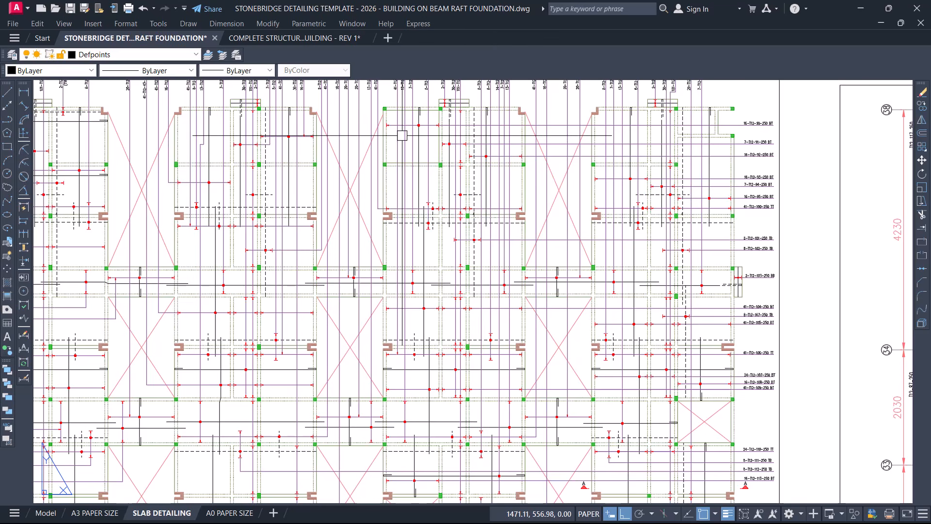
{"action": "scroll", "coordinate": [403, 134], "scroll_direction": "down", "scroll_amount": 2}
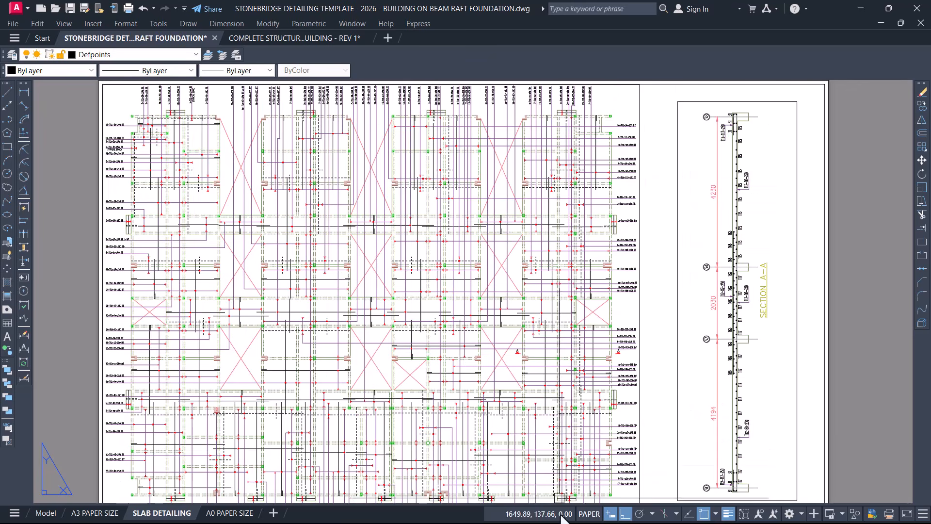
- Minimize AutoCAD and switch to the building's 3D structural model in ProtaStructure
{"action": "left_click", "coordinate": [857, 8]}
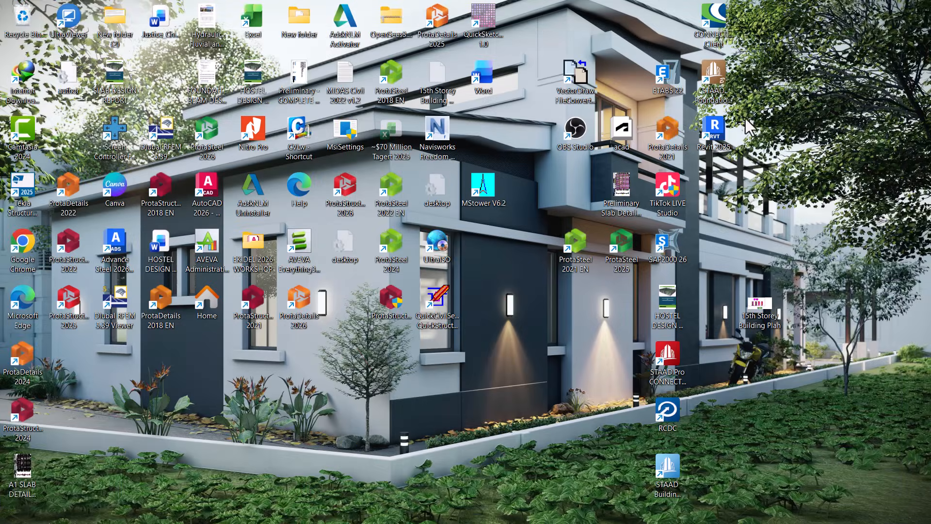
{"action": "left_click", "coordinate": [581, 513]}
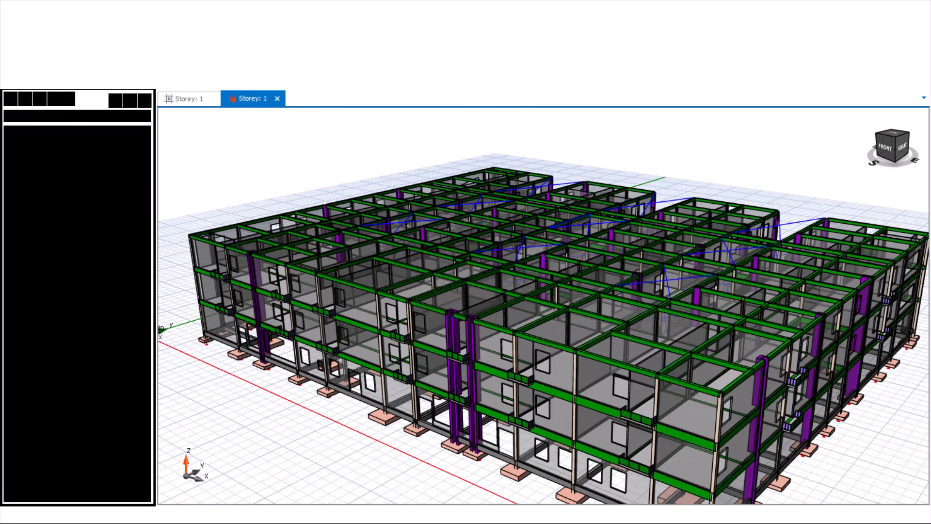
{"action": "left_click", "coordinate": [526, 235]}
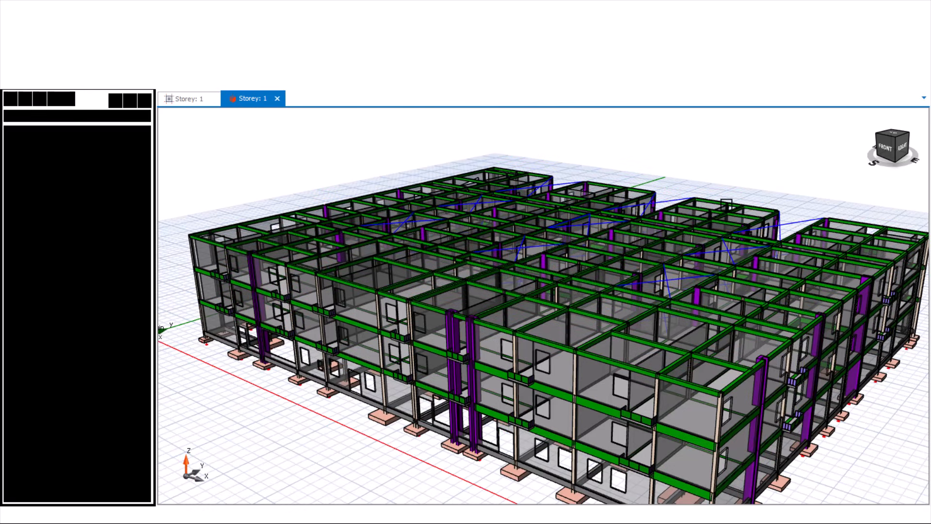